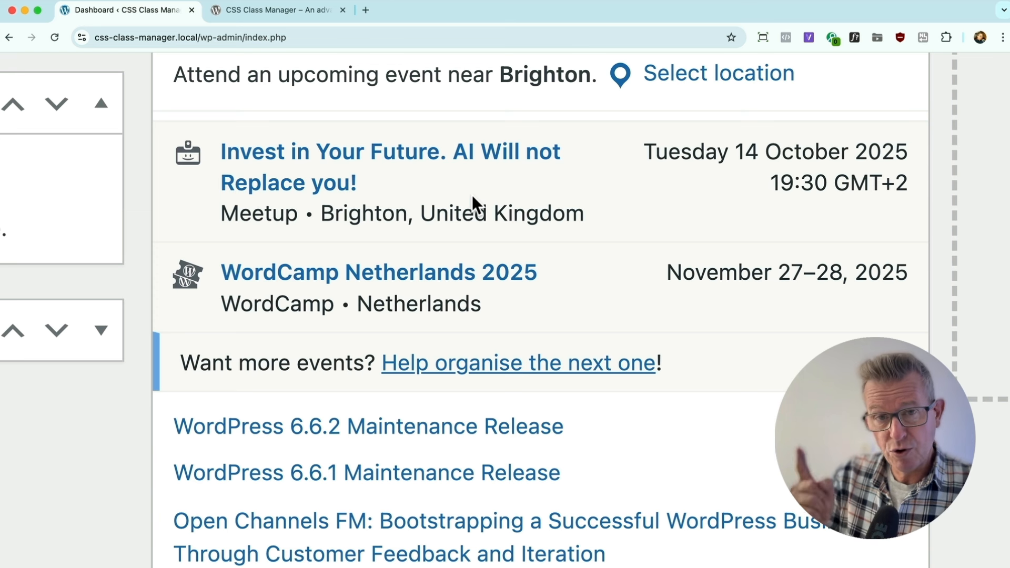
Open the Home page for editing in a new browser tab from the site's Pages list and switch to it.
{"action": "scroll", "coordinate": [472, 195], "scroll_direction": "down", "scroll_amount": 5}
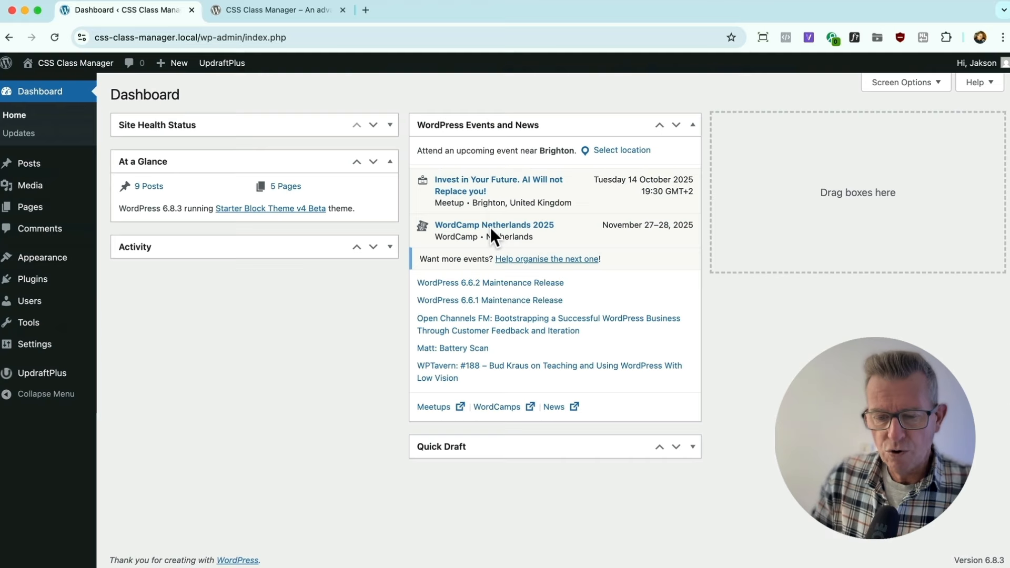
{"action": "left_click", "coordinate": [30, 207]}
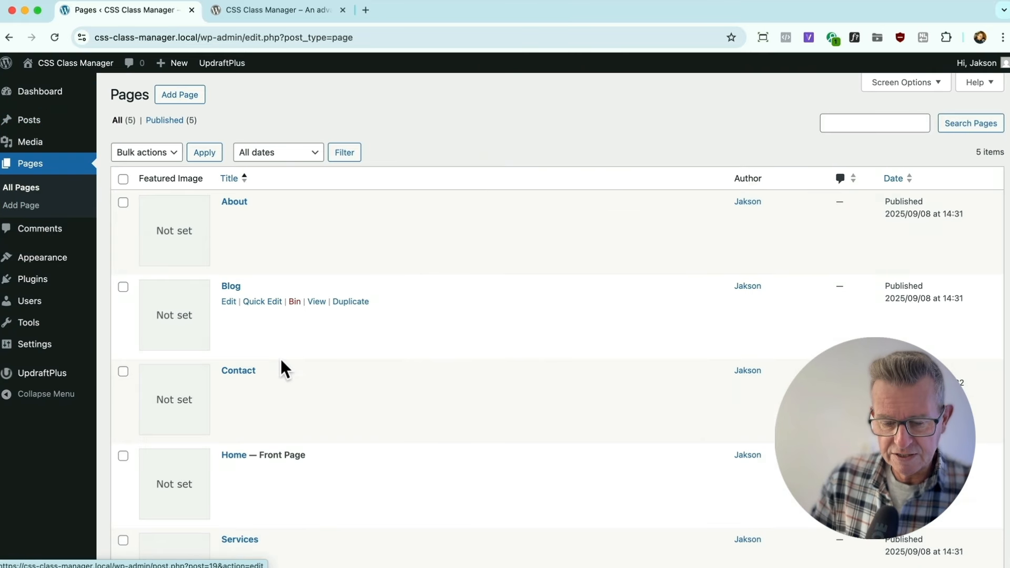
{"action": "scroll", "coordinate": [285, 368], "scroll_direction": "down", "scroll_amount": 3}
{"action": "right_click", "coordinate": [230, 362]}
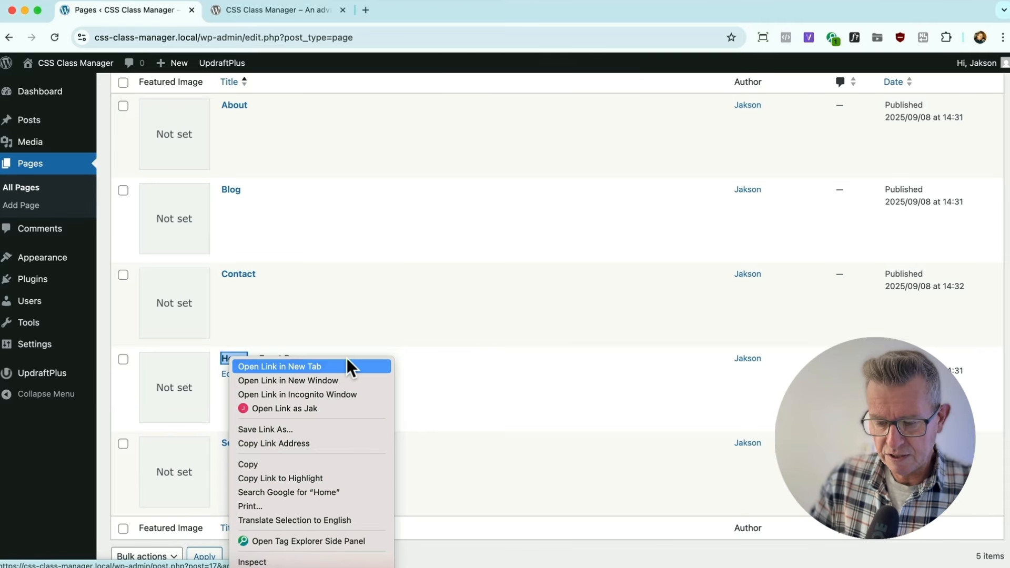
{"action": "left_click", "coordinate": [346, 360]}
{"action": "left_click", "coordinate": [295, 14]}
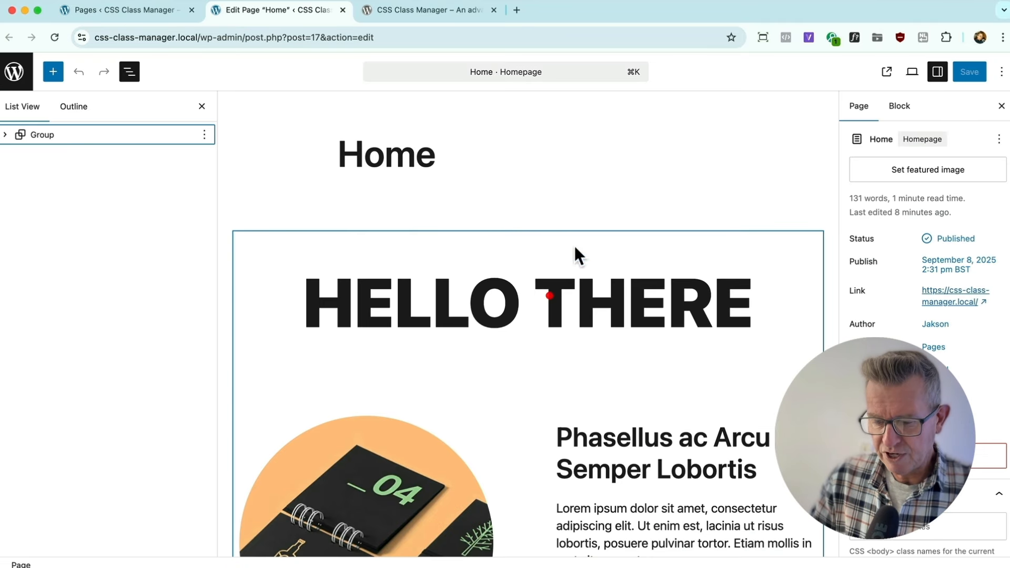
Select the HELLO THERE heading block and switch the editor preview to Mobile.
{"action": "left_click", "coordinate": [549, 296]}
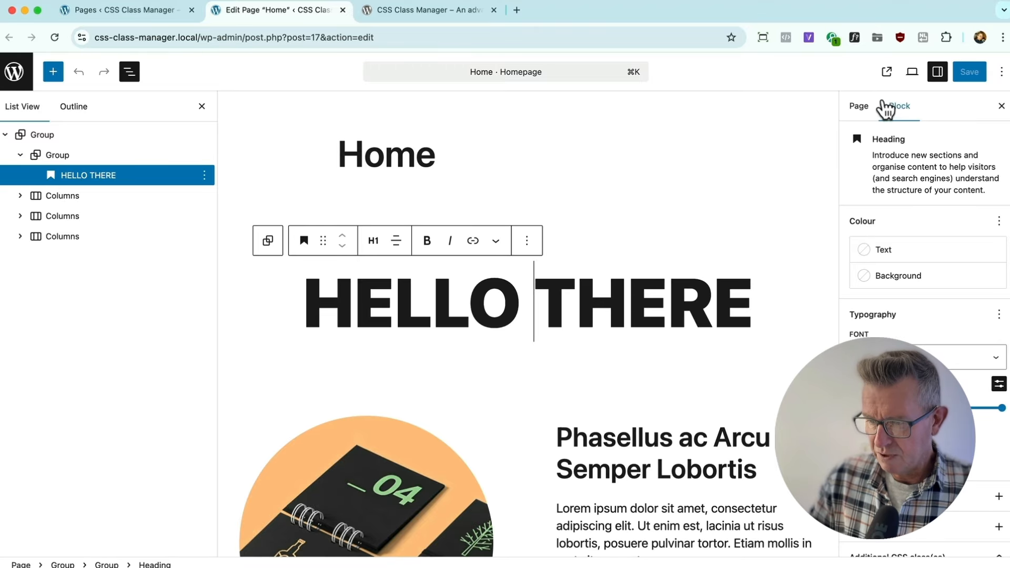
{"action": "left_click", "coordinate": [912, 72]}
{"action": "left_click", "coordinate": [810, 157]}
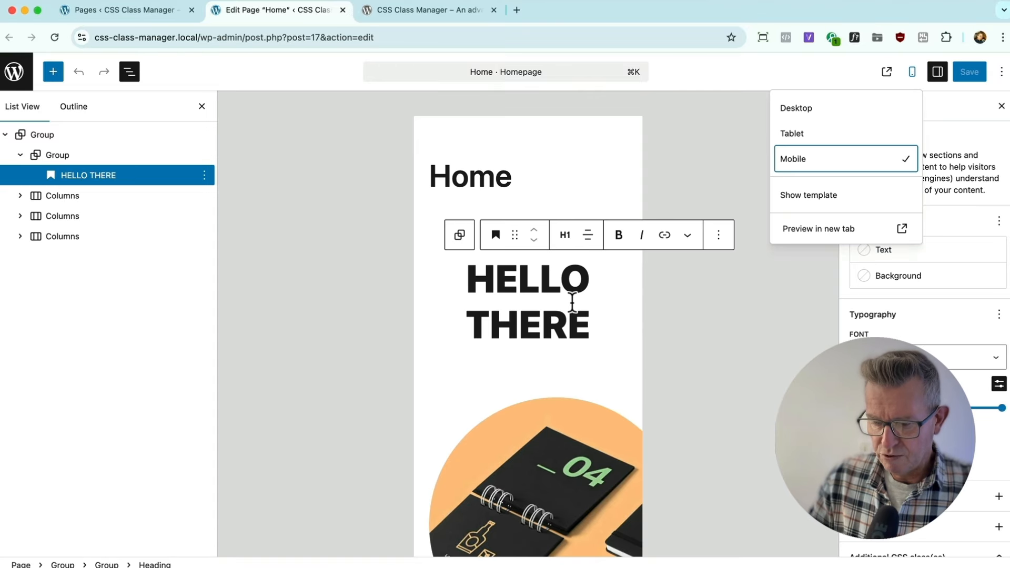
{"action": "left_click", "coordinate": [568, 327]}
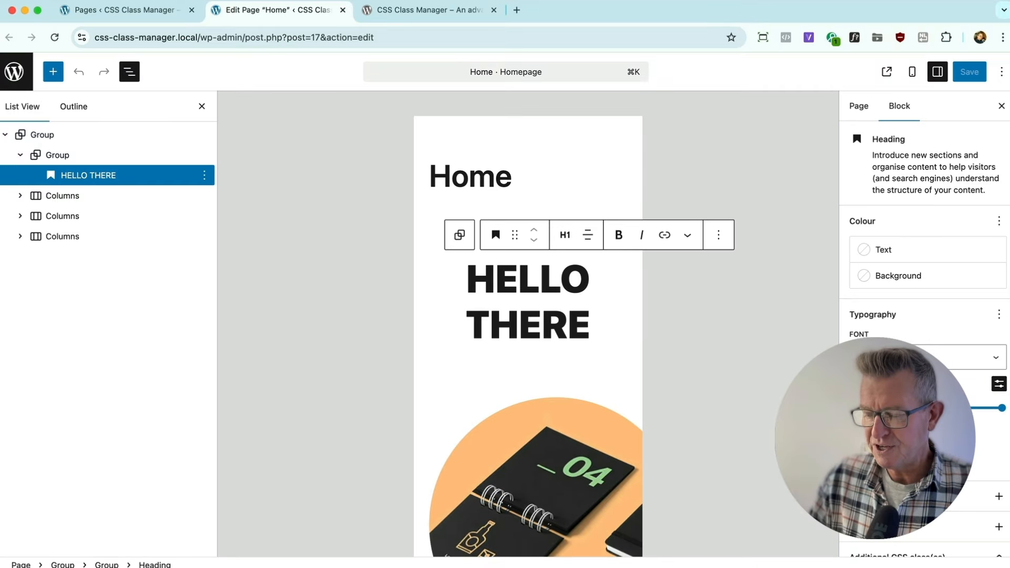
Add the CSS class font-mob-38px to the HELLO THERE heading.
{"action": "scroll", "coordinate": [959, 409], "scroll_direction": "down", "scroll_amount": 3}
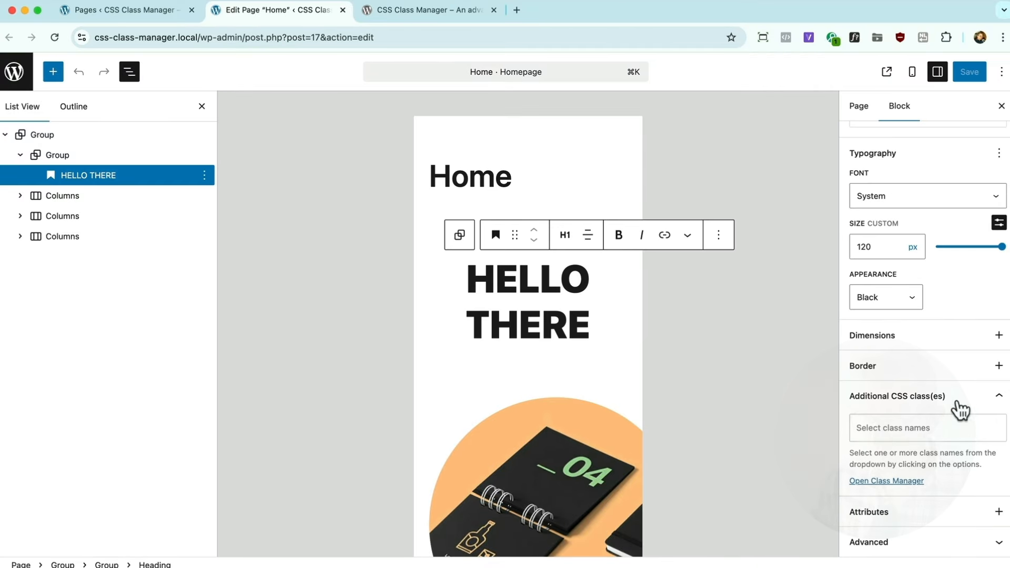
{"action": "left_click", "coordinate": [879, 434]}
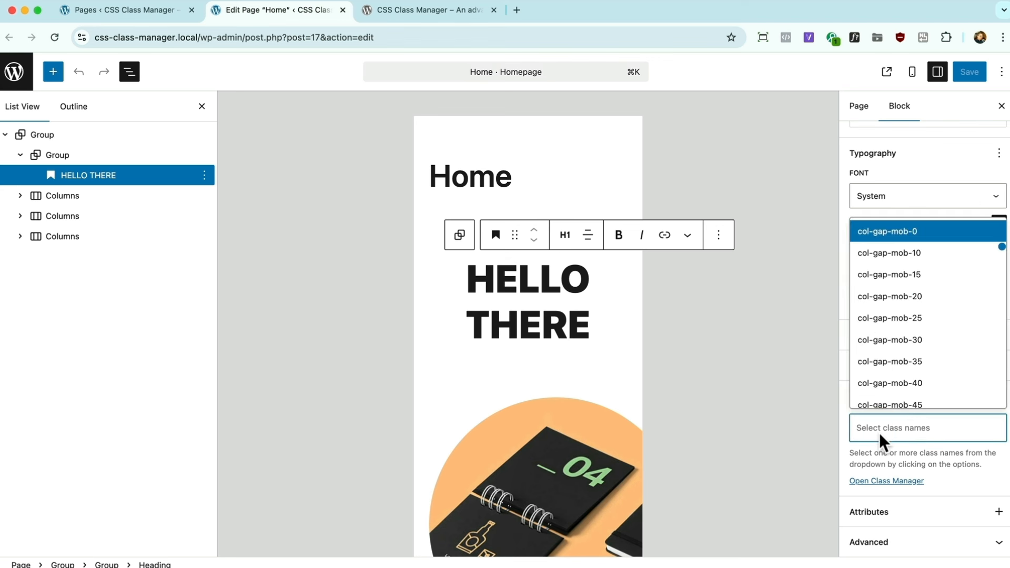
{"action": "type", "text": "font-m"}
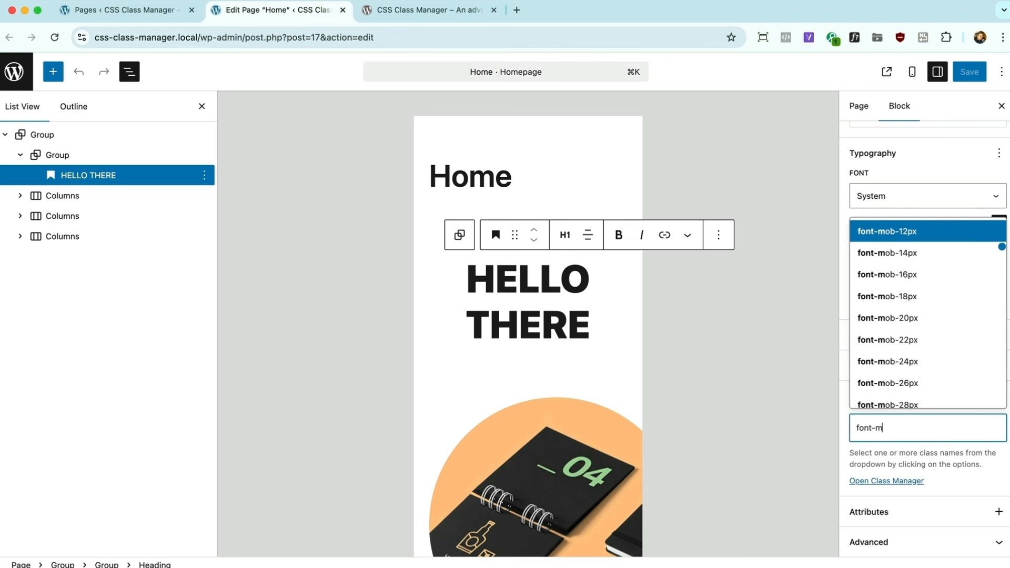
{"action": "key", "text": "Down"}
{"action": "key", "text": "Down"}
{"action": "key", "text": "Down"}
{"action": "key", "text": "Down"}
{"action": "key", "text": "Down"}
{"action": "key", "text": "Down"}
{"action": "key", "text": "Down"}
{"action": "key", "text": "Down"}
{"action": "key", "text": "Down"}
{"action": "key", "text": "Down"}
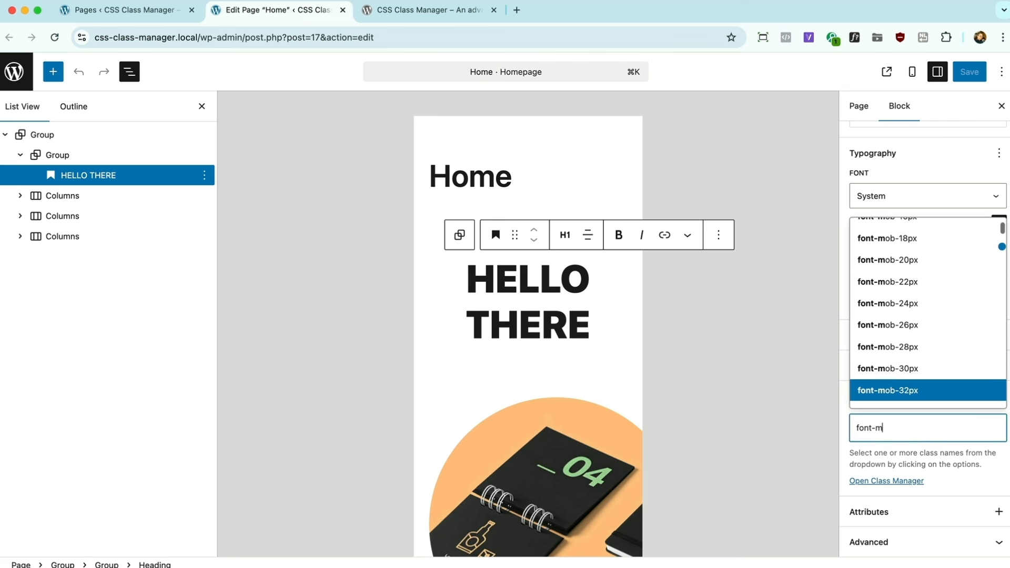
{"action": "key", "text": "Down"}
{"action": "key", "text": "Down"}
{"action": "key", "text": "Return"}
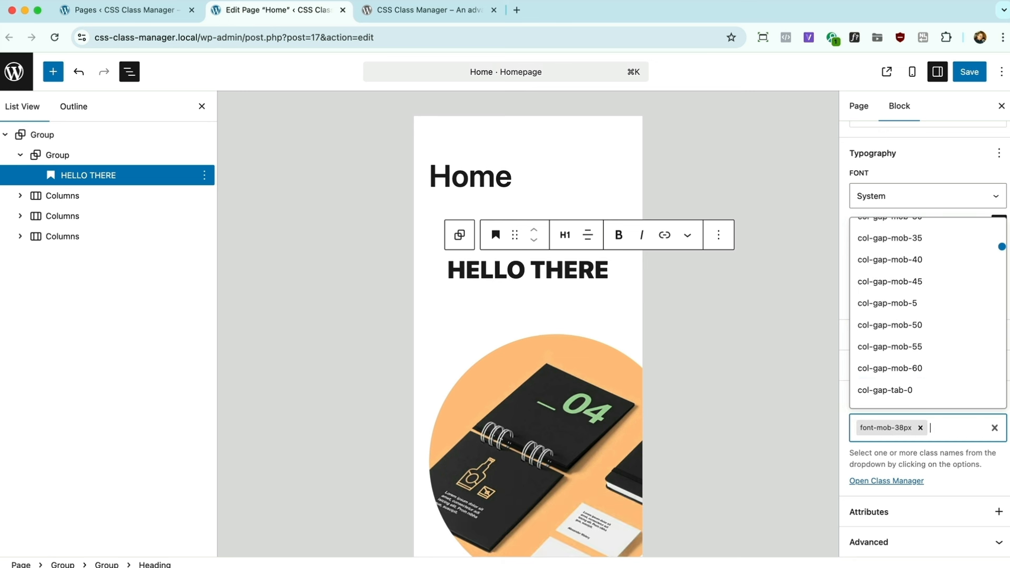
Add the CSS class pad-mob-0 to the group around the HELLO THERE heading and save the page.
{"action": "left_click", "coordinate": [571, 270]}
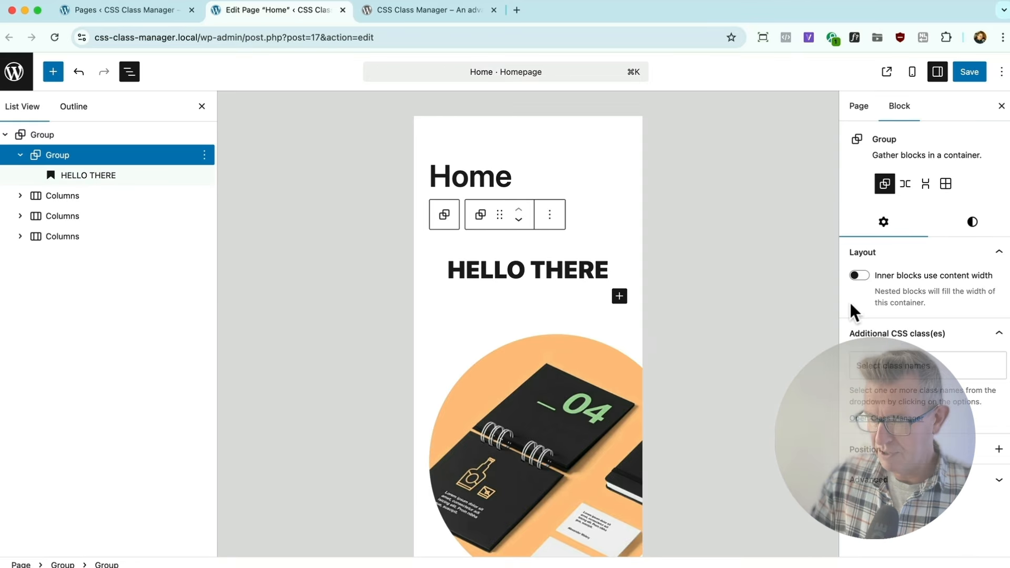
{"action": "left_click", "coordinate": [882, 372]}
{"action": "type", "text": "p"}
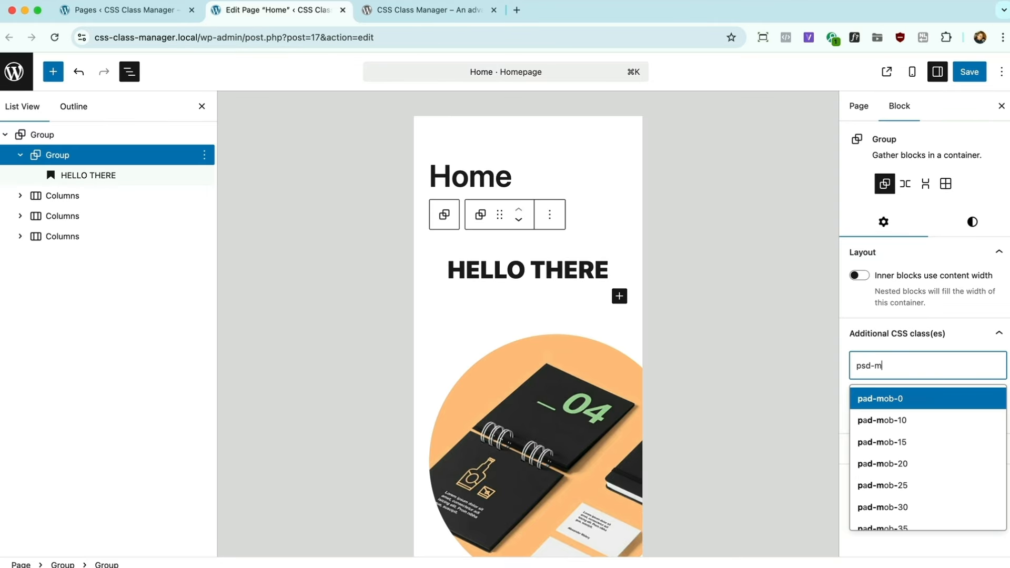
{"action": "type", "text": "sd-m"}
{"action": "key", "text": "Return"}
{"action": "left_click", "coordinate": [969, 72]}
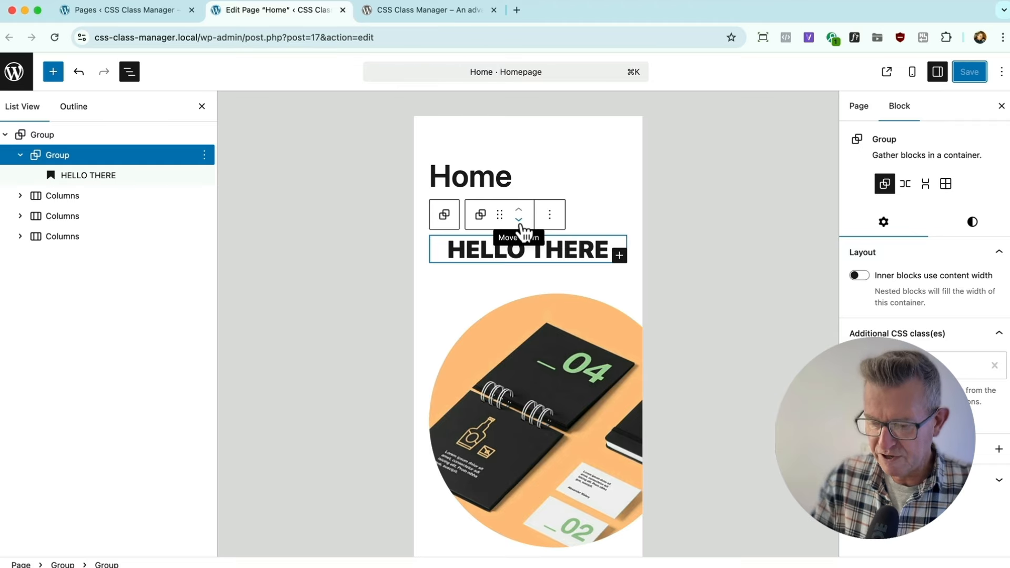
Switch the editor preview back to Desktop and select the word "adipiscing" in the first Lorem ipsum paragraph.
{"action": "left_click", "coordinate": [910, 71]}
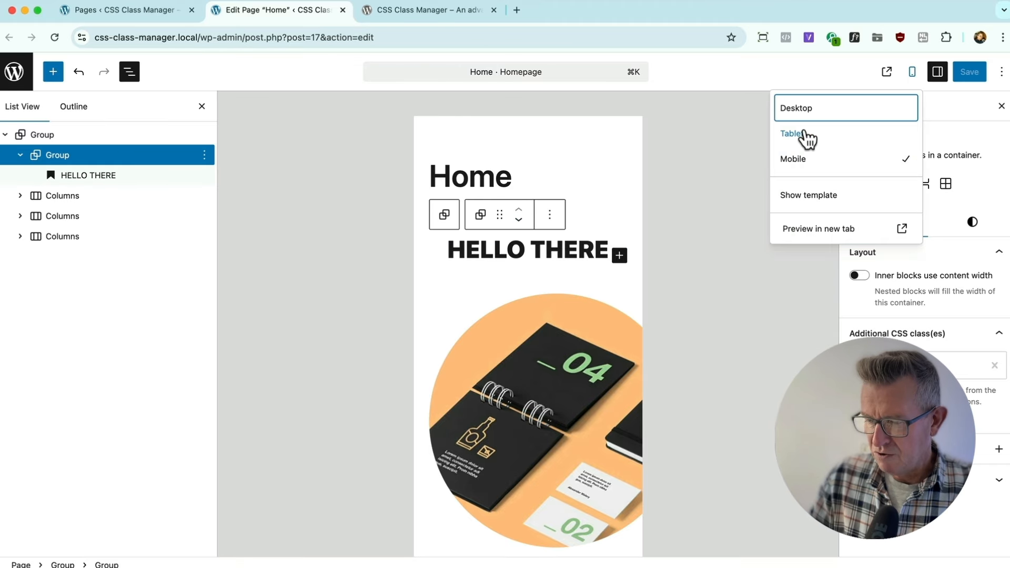
{"action": "left_click", "coordinate": [795, 105]}
{"action": "scroll", "coordinate": [526, 305], "scroll_direction": "down", "scroll_amount": 4}
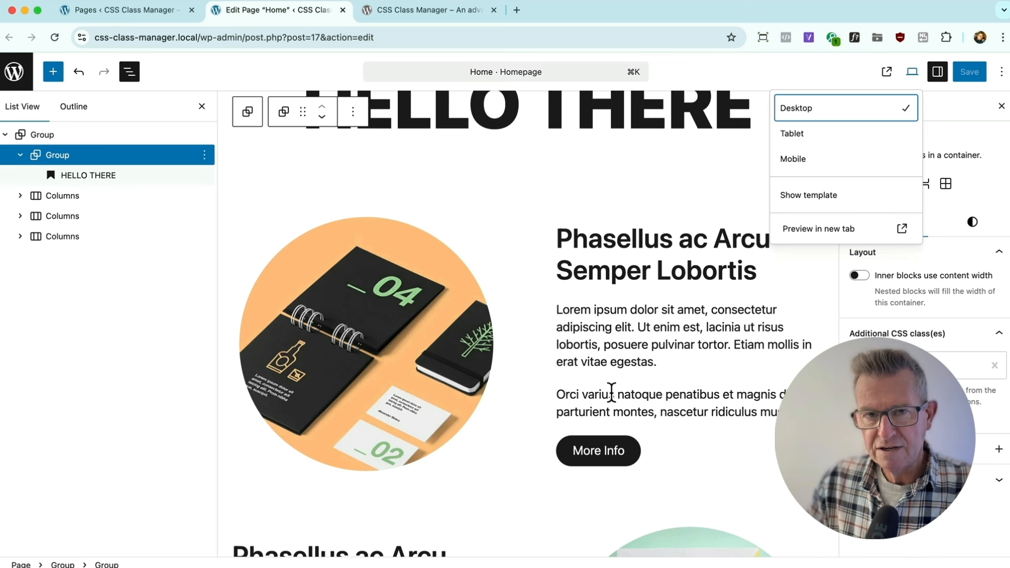
{"action": "left_click", "coordinate": [577, 327]}
{"action": "double_click", "coordinate": [580, 327]}
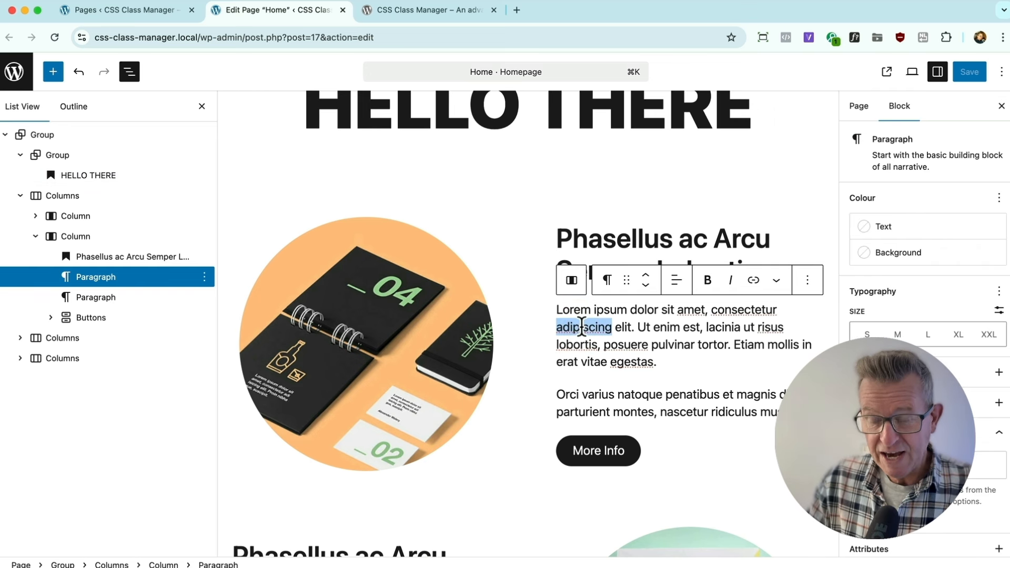
Create the inline CSS class highlight on the selected word "adipiscing" and save the page.
{"action": "left_click", "coordinate": [778, 281]}
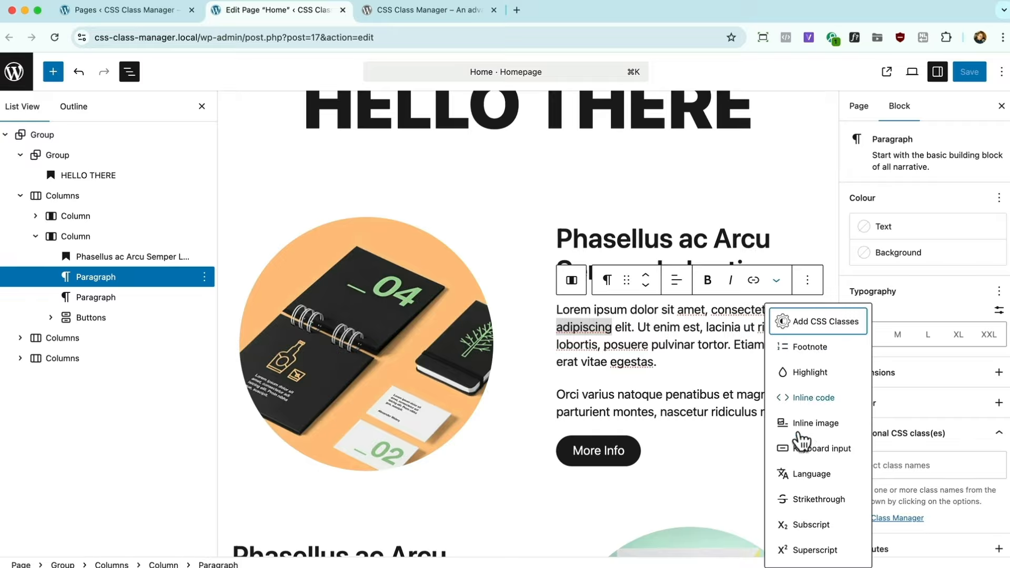
{"action": "left_click", "coordinate": [816, 324]}
{"action": "left_click", "coordinate": [620, 396]}
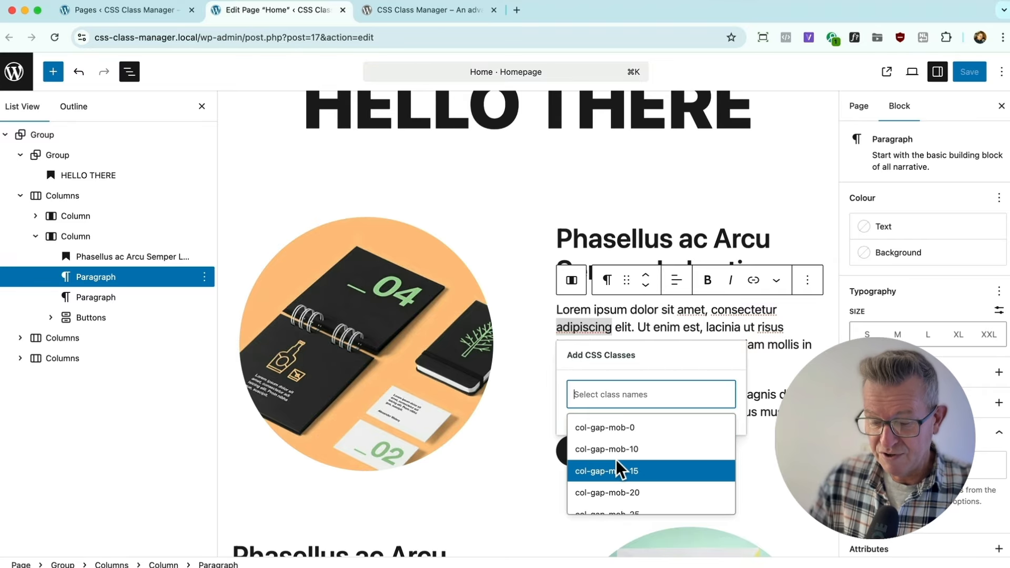
{"action": "scroll", "coordinate": [616, 459], "scroll_direction": "down", "scroll_amount": 3}
{"action": "scroll", "coordinate": [618, 458], "scroll_direction": "up", "scroll_amount": 4}
{"action": "left_click", "coordinate": [605, 400]}
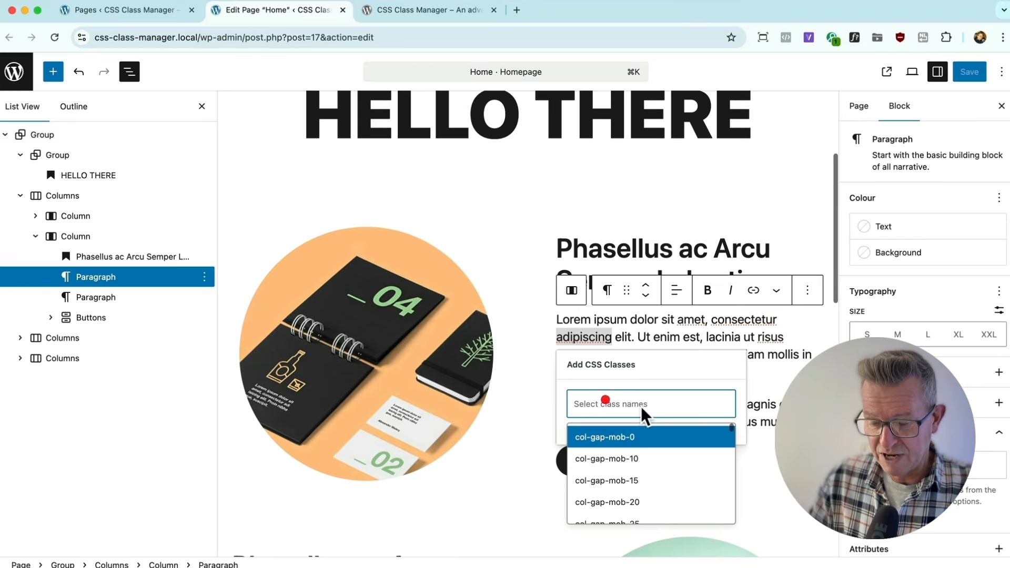
{"action": "left_click", "coordinate": [605, 400]}
{"action": "type", "text": "high"}
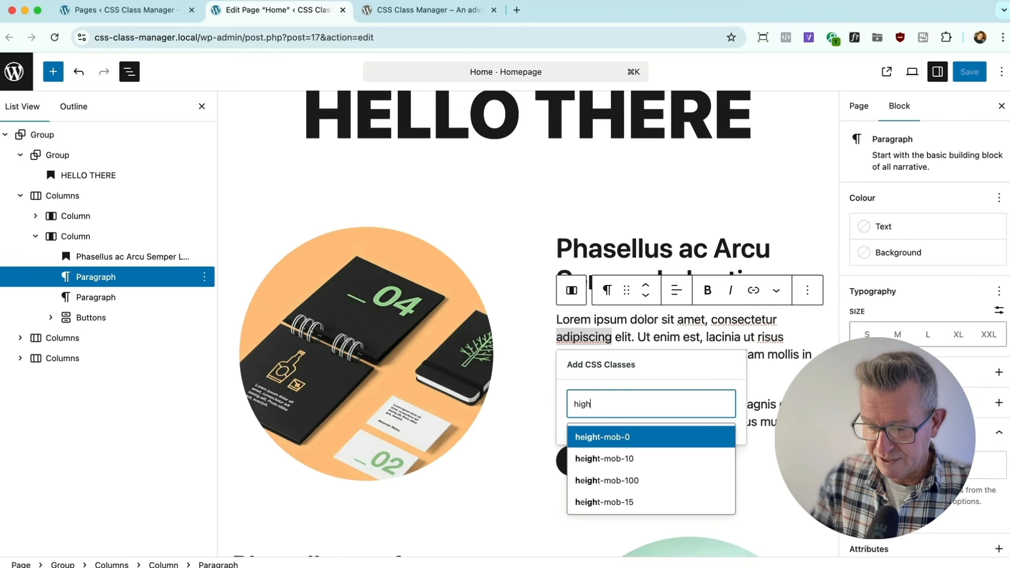
{"action": "type", "text": "light"}
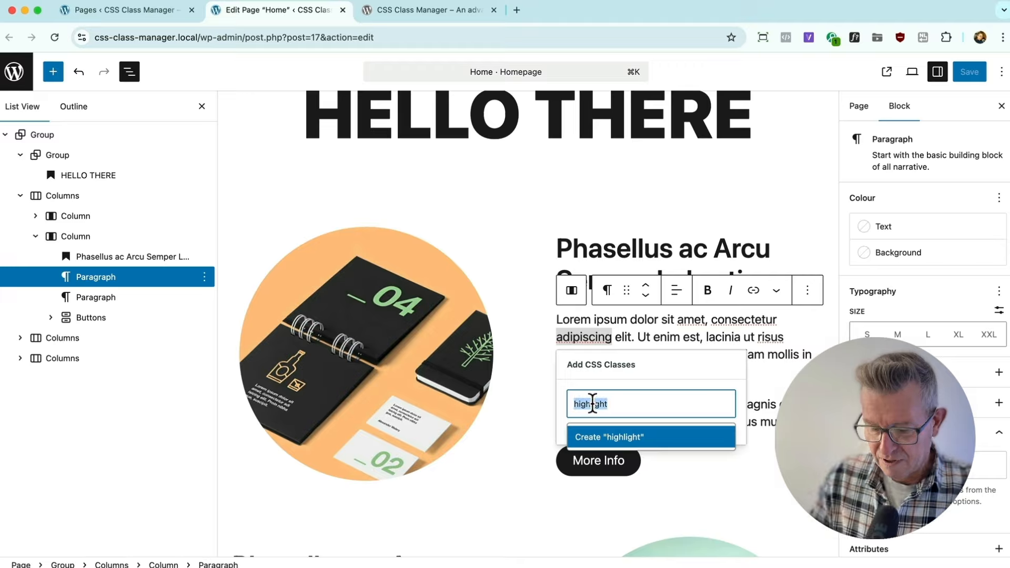
{"action": "left_click", "coordinate": [617, 436]}
{"action": "left_click", "coordinate": [970, 71]}
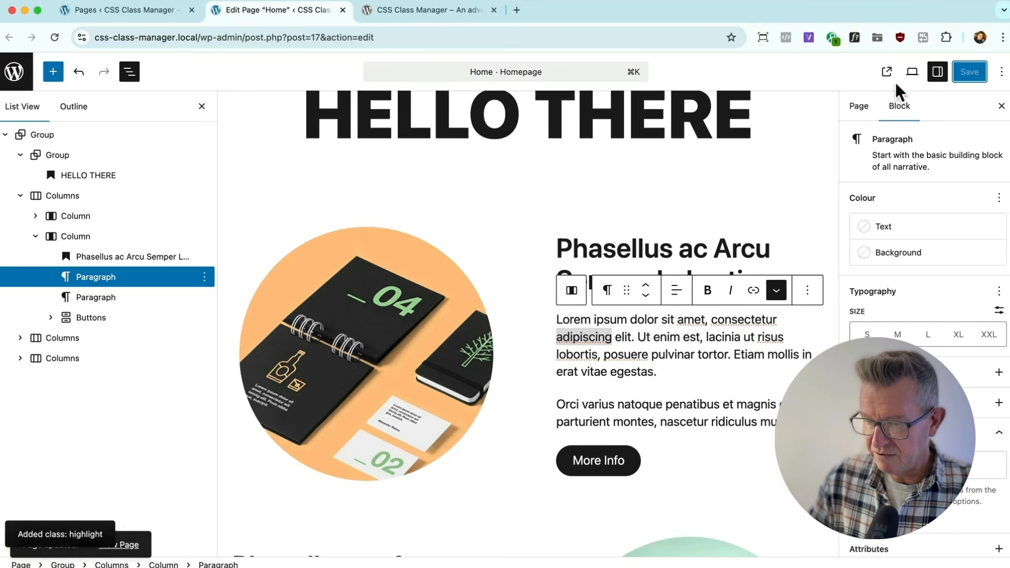
Switch to Firefox with the site's front end and find the .highlight element in the developer tools Inspector.
{"action": "key", "text": "super+Tab"}
{"action": "key", "text": "super+Tab"}
{"action": "key", "text": "super+Tab"}
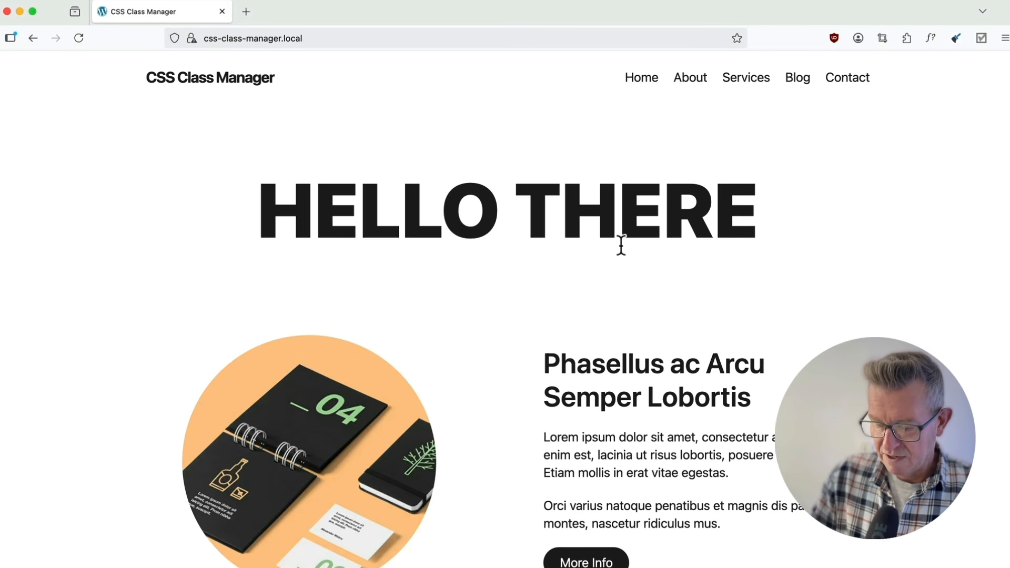
{"action": "key", "text": "alt+super+i"}
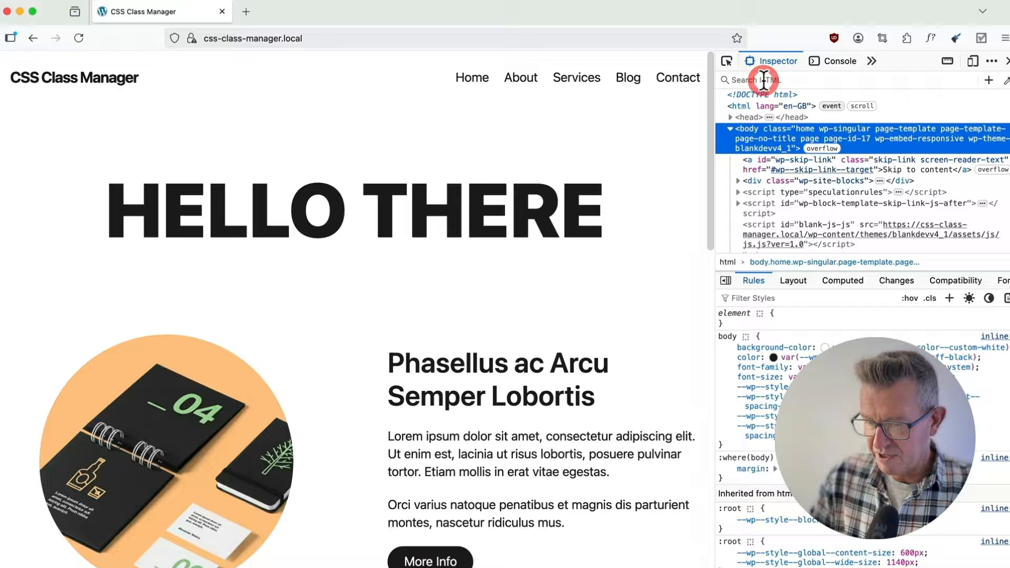
{"action": "left_click", "coordinate": [763, 80]}
{"action": "type", "text": "highlight"}
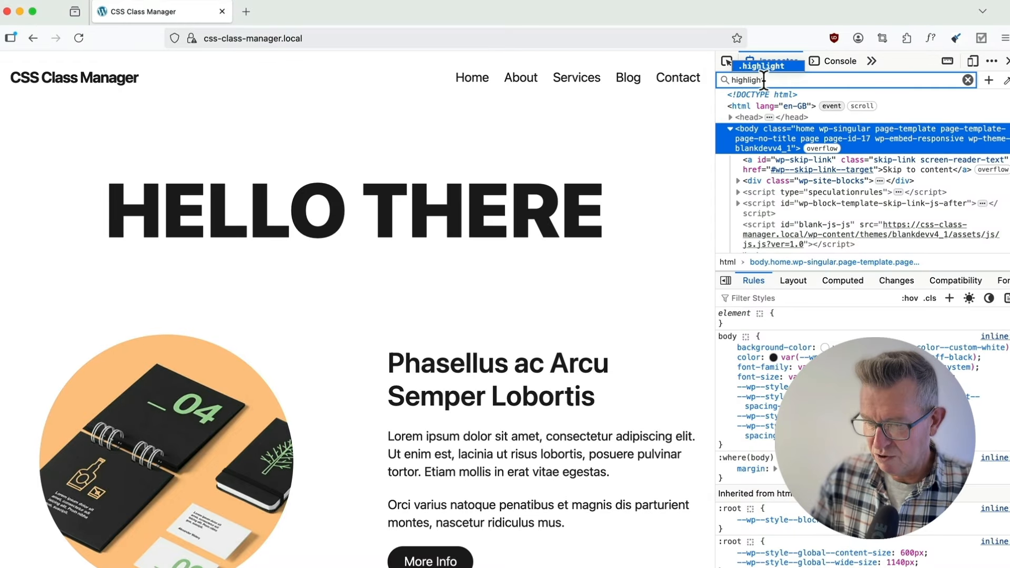
{"action": "key", "text": "Return"}
{"action": "key", "text": "Return"}
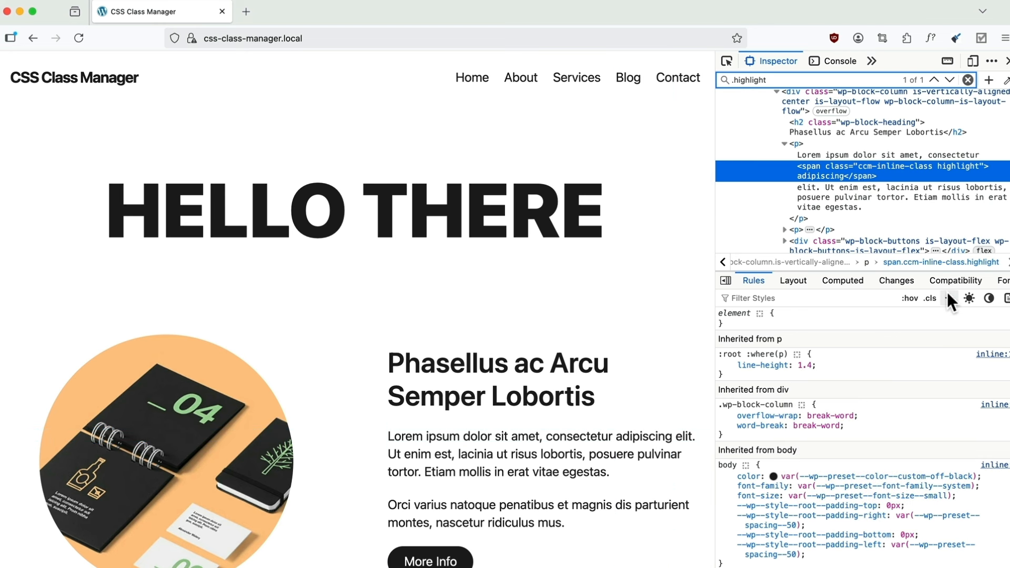
Add a new CSS rule for .ccm-inline-class.highlight with the background set to red.
{"action": "left_click", "coordinate": [948, 296]}
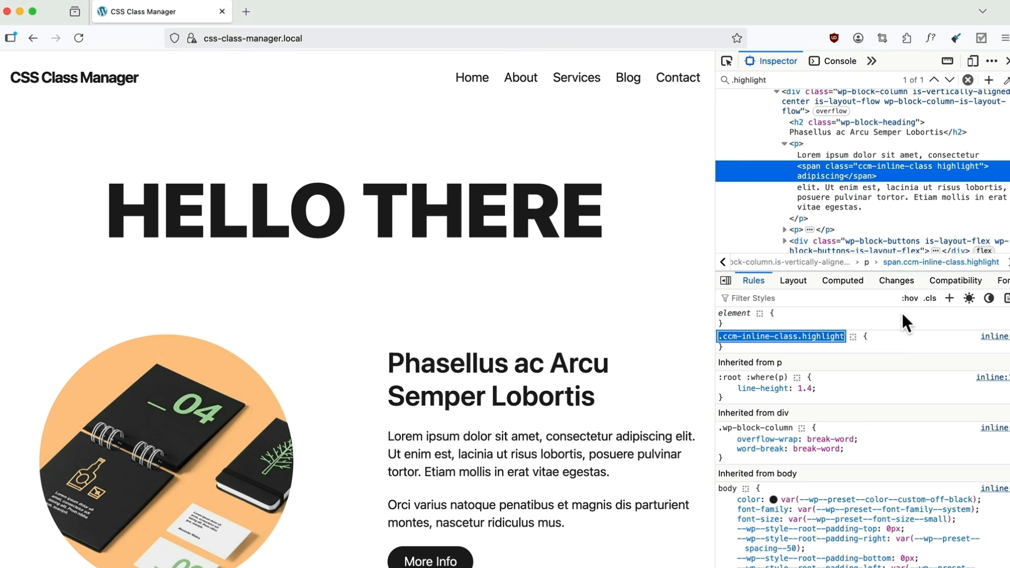
{"action": "key", "text": "Return"}
{"action": "type", "text": "background"}
{"action": "key", "text": "Tab"}
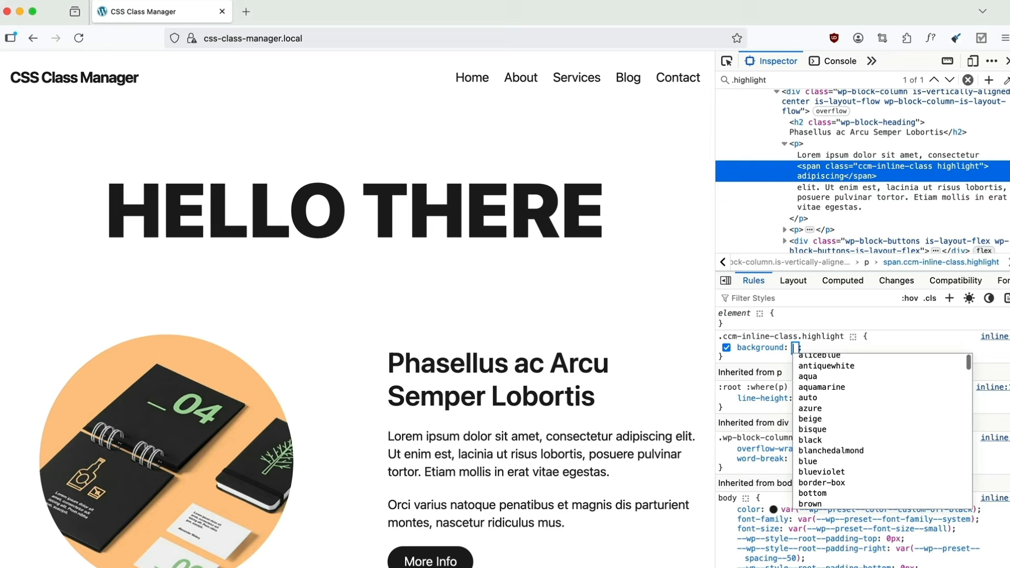
{"action": "type", "text": "red"}
{"action": "key", "text": "Return"}
Add a white text color and 3px padding to the .ccm-inline-class.highlight rule.
{"action": "type", "text": "color"}
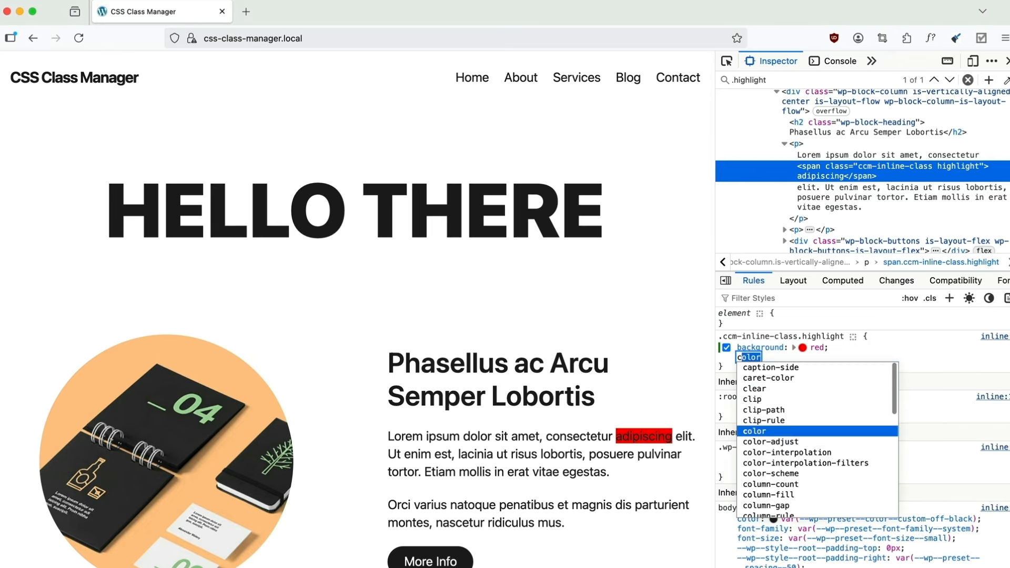
{"action": "key", "text": "Tab"}
{"action": "type", "text": "whi"}
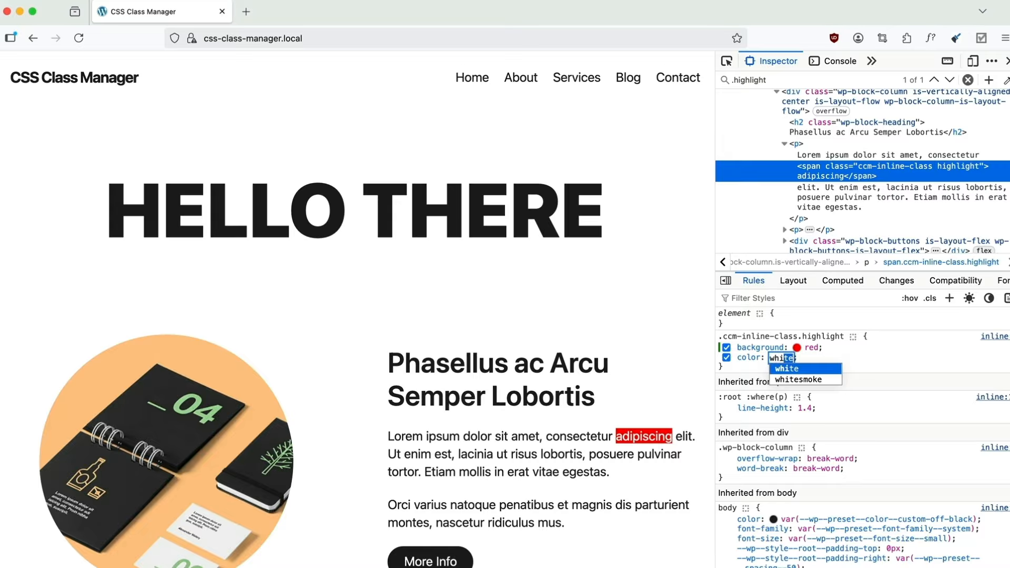
{"action": "key", "text": "Return"}
{"action": "type", "text": "padding"}
{"action": "key", "text": "Tab"}
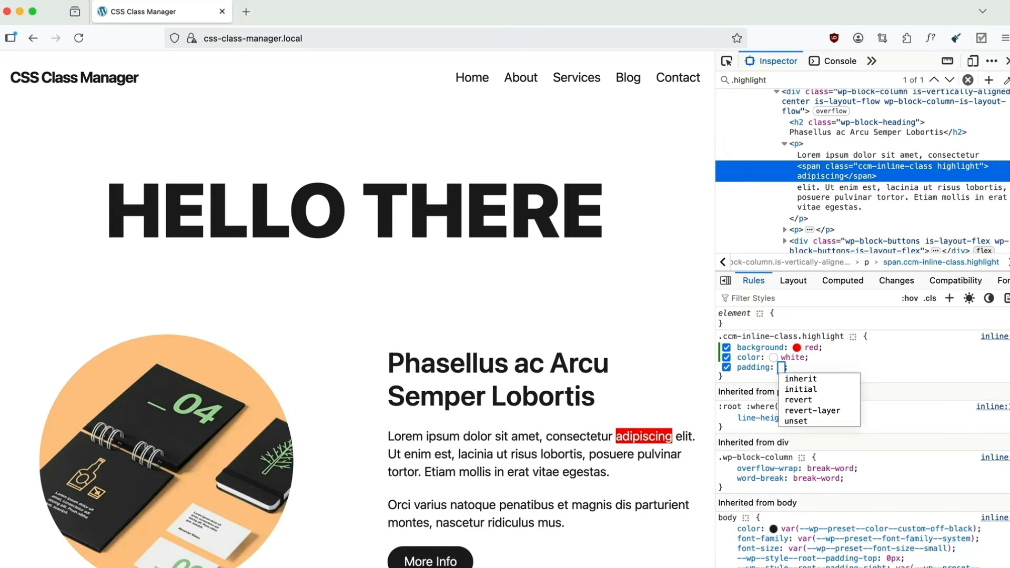
{"action": "type", "text": "3px"}
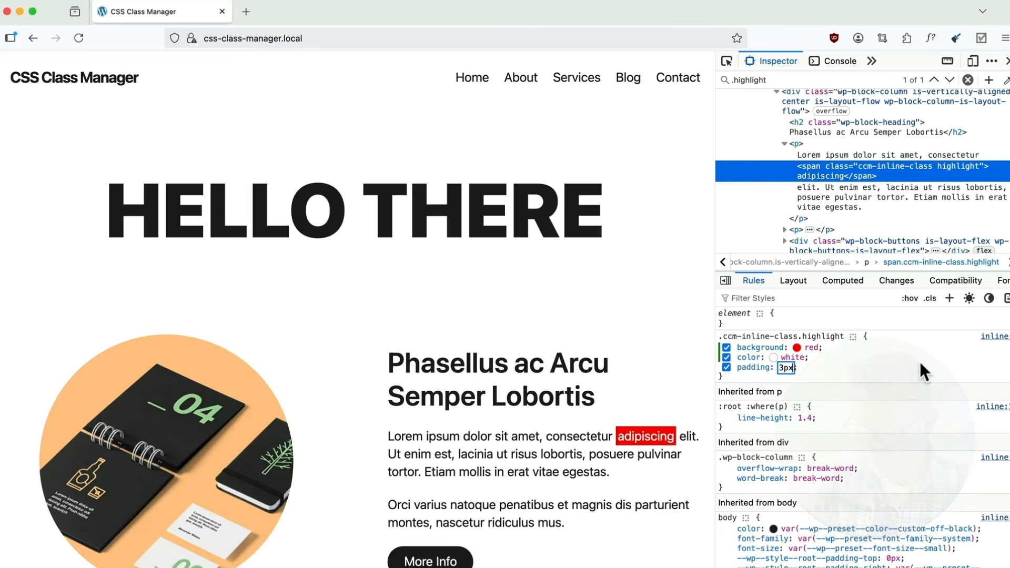
{"action": "left_click", "coordinate": [920, 362]}
Copy the .ccm-inline-class.highlight rule from the Inspector and open the theme's style.css in Visual Studio Code.
{"action": "right_click", "coordinate": [826, 331]}
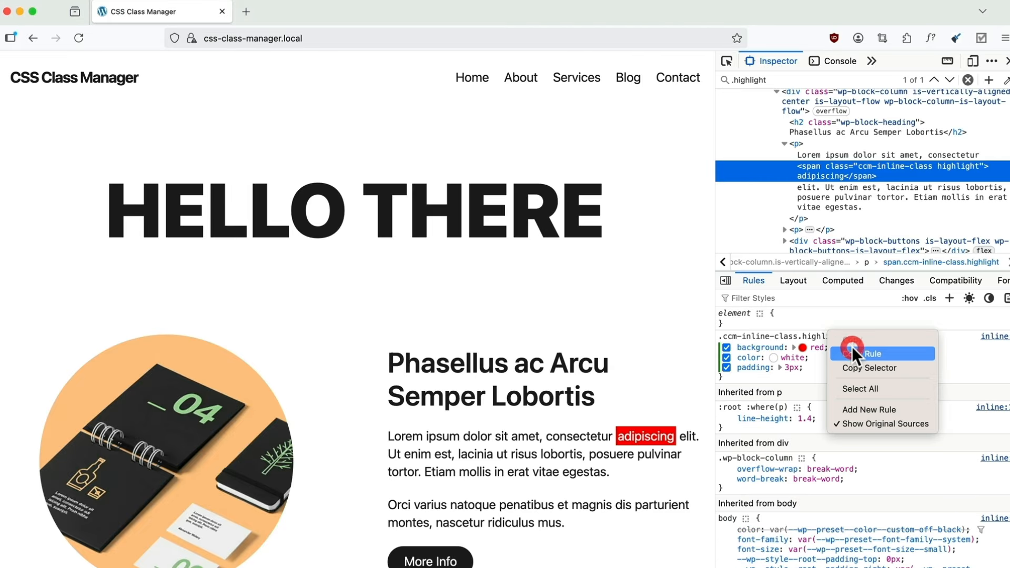
{"action": "left_click", "coordinate": [852, 349]}
{"action": "key", "text": "super+Tab"}
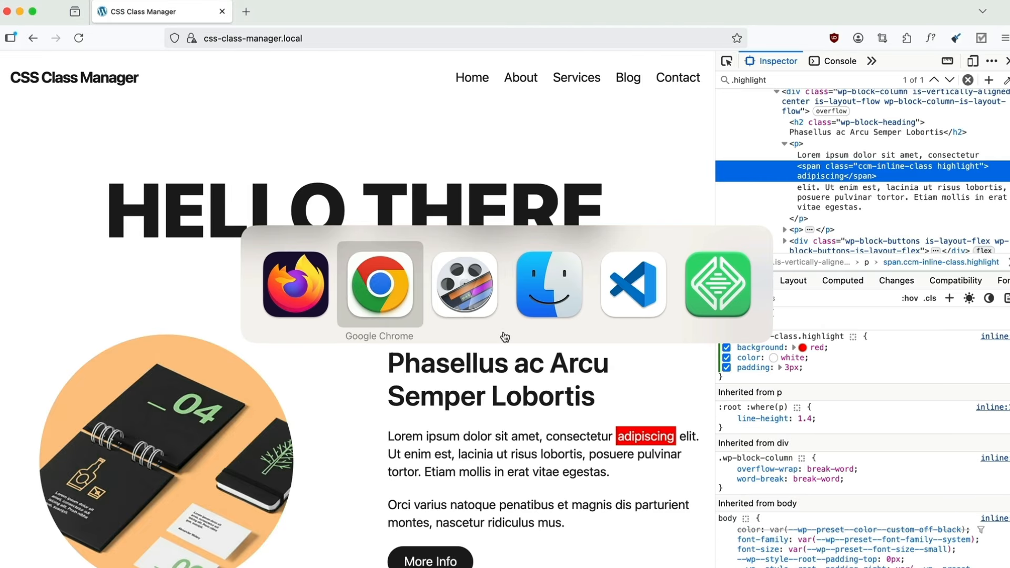
{"action": "left_click", "coordinate": [605, 300]}
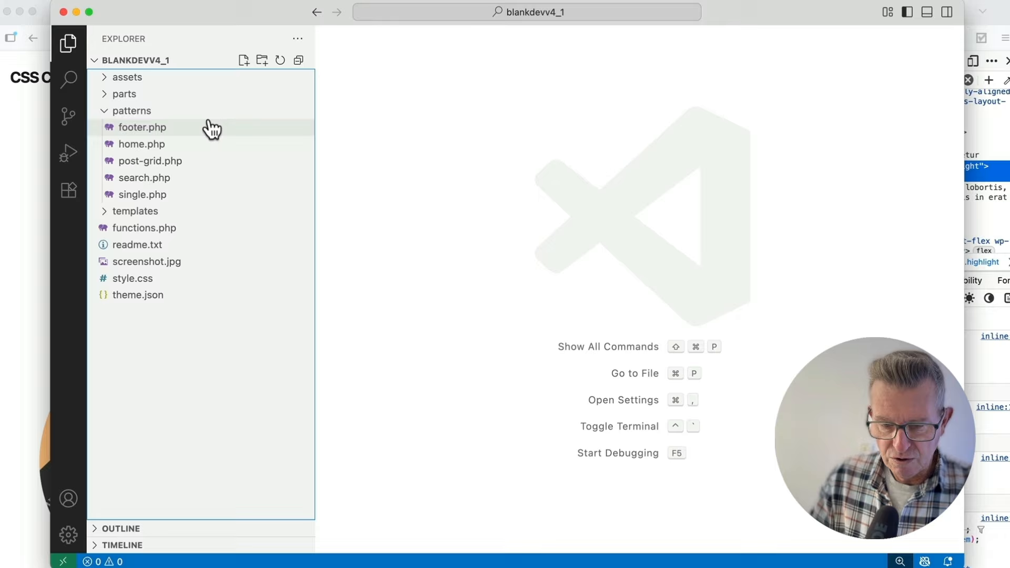
{"action": "left_click", "coordinate": [157, 279]}
Add the comment /* New CCM */ at the end of style.css, separated from the last rule by blank lines.
{"action": "scroll", "coordinate": [585, 221], "scroll_direction": "down", "scroll_amount": 10}
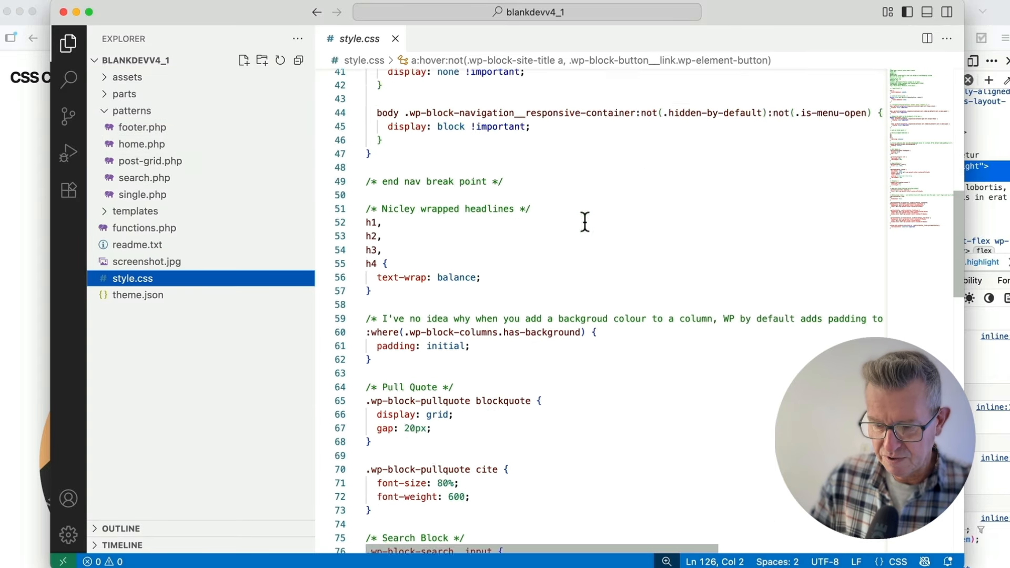
{"action": "scroll", "coordinate": [585, 221], "scroll_direction": "down", "scroll_amount": 15}
{"action": "scroll", "coordinate": [584, 219], "scroll_direction": "up", "scroll_amount": 5}
{"action": "scroll", "coordinate": [584, 219], "scroll_direction": "down", "scroll_amount": 4}
{"action": "left_click", "coordinate": [519, 305]}
{"action": "key", "text": "Return"}
{"action": "key", "text": "Return"}
{"action": "key", "text": "Return"}
{"action": "type", "text": "/* "}
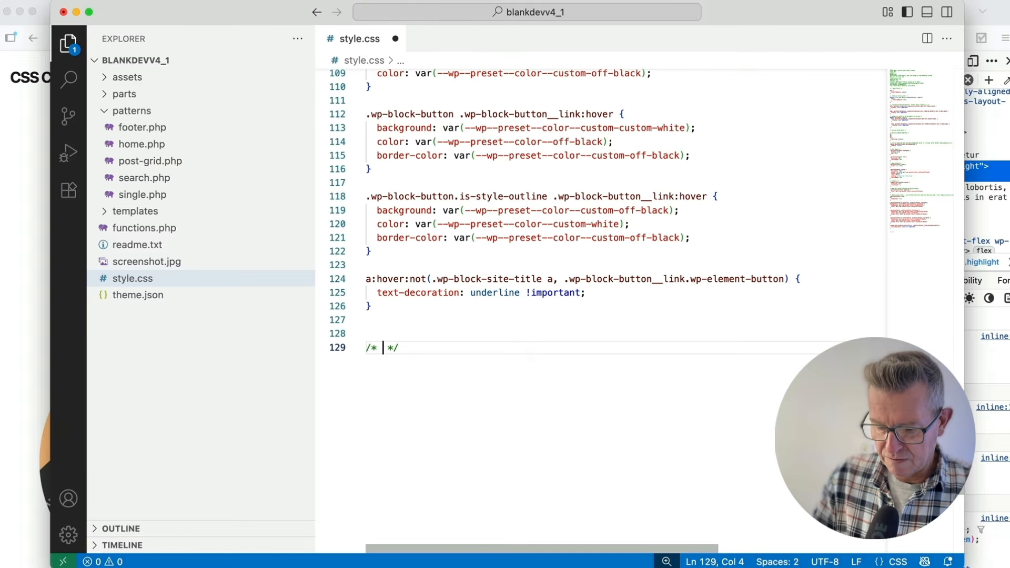
{"action": "type", "text": "New CCM"}
{"action": "key", "text": "Right"}
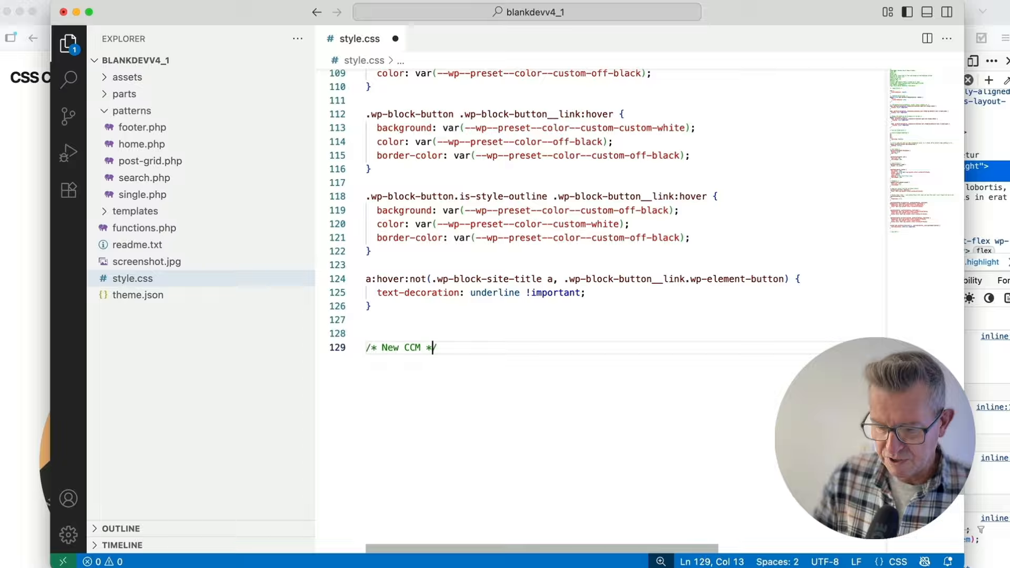
{"action": "key", "text": "Right"}
Paste the copied .ccm-inline-class.highlight rule below the New CCM comment and save the stylesheet.
{"action": "key", "text": "Return"}
{"action": "key", "text": "Return"}
{"action": "key", "text": "super+v"}
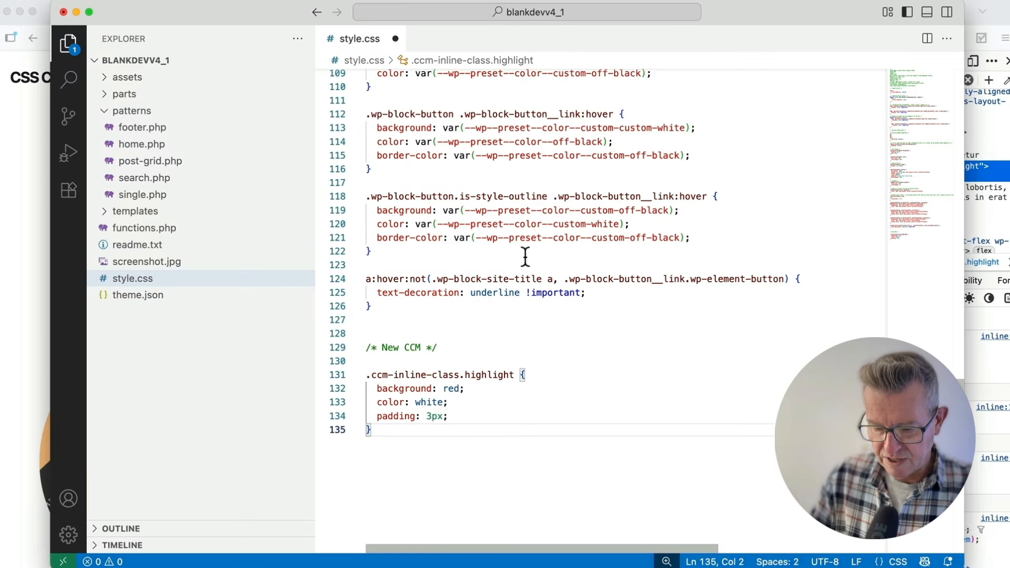
{"action": "key", "text": "super+s"}
Switch to Firefox and check the styling of the word "adipiscing" on the front end.
{"action": "key", "text": "super+Tab"}
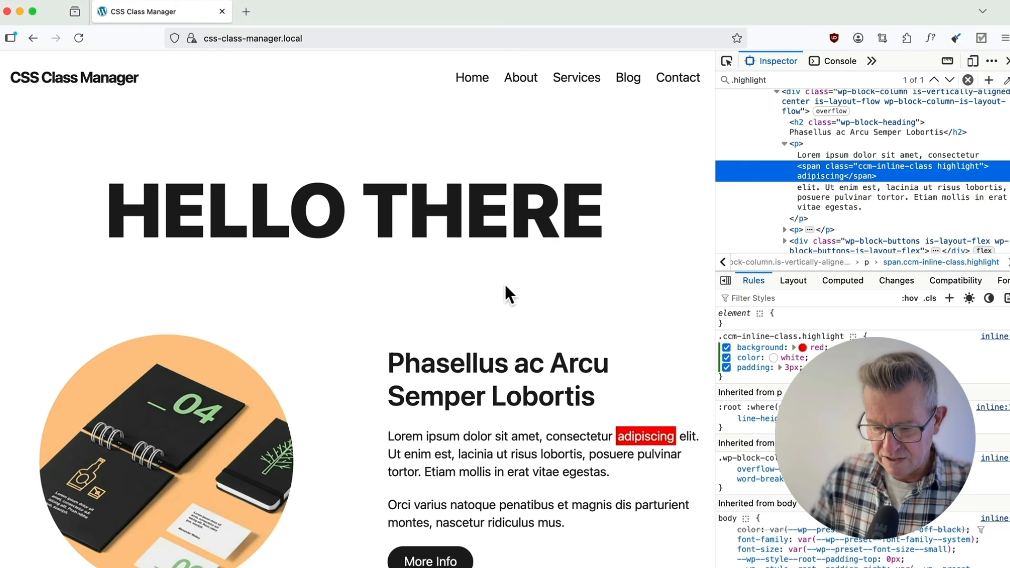
{"action": "scroll", "coordinate": [550, 364], "scroll_direction": "down", "scroll_amount": 5}
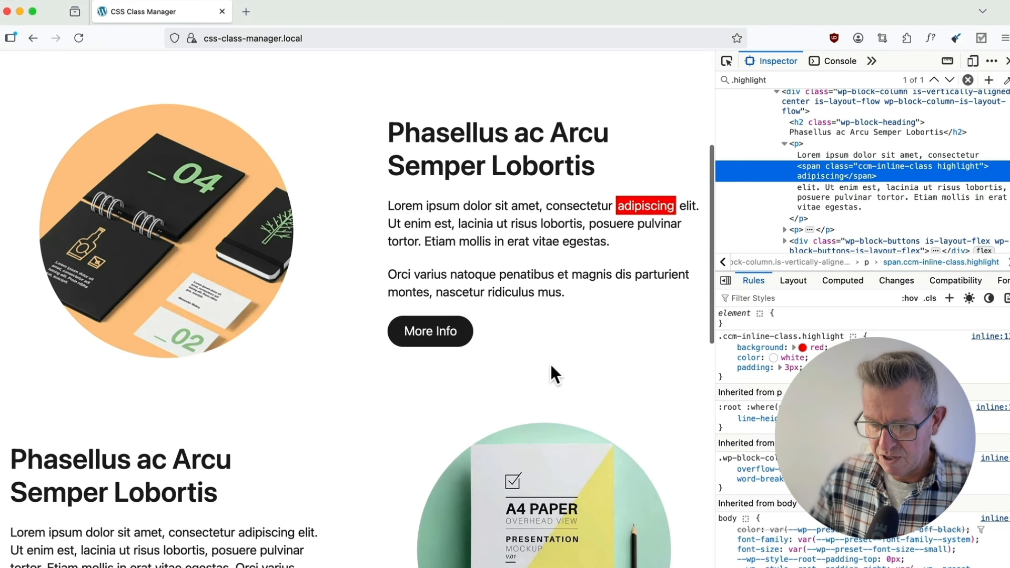
{"action": "scroll", "coordinate": [551, 365], "scroll_direction": "up", "scroll_amount": 2}
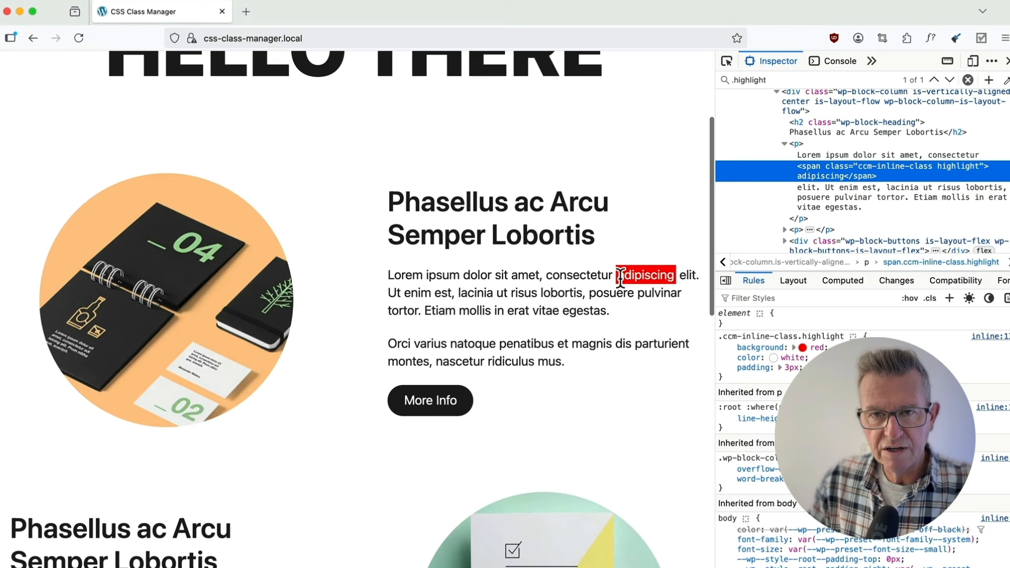
Switch to the Home page editor in Chrome, create the inline CSS class outline on the heading word "THERE", and save the page.
{"action": "key", "text": "super+Tab"}
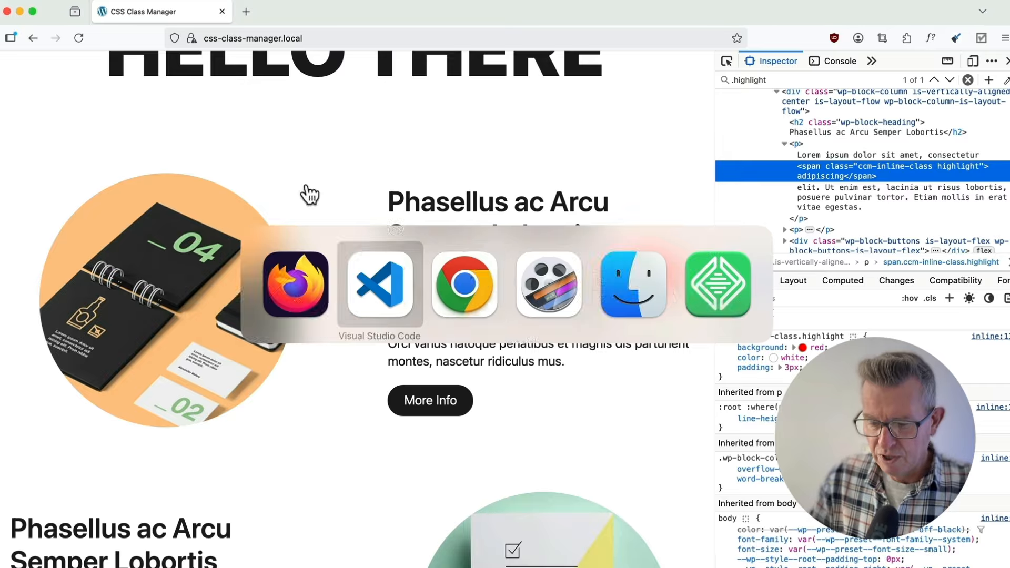
{"action": "key", "text": "super+Tab"}
{"action": "scroll", "coordinate": [720, 335], "scroll_direction": "up", "scroll_amount": 4}
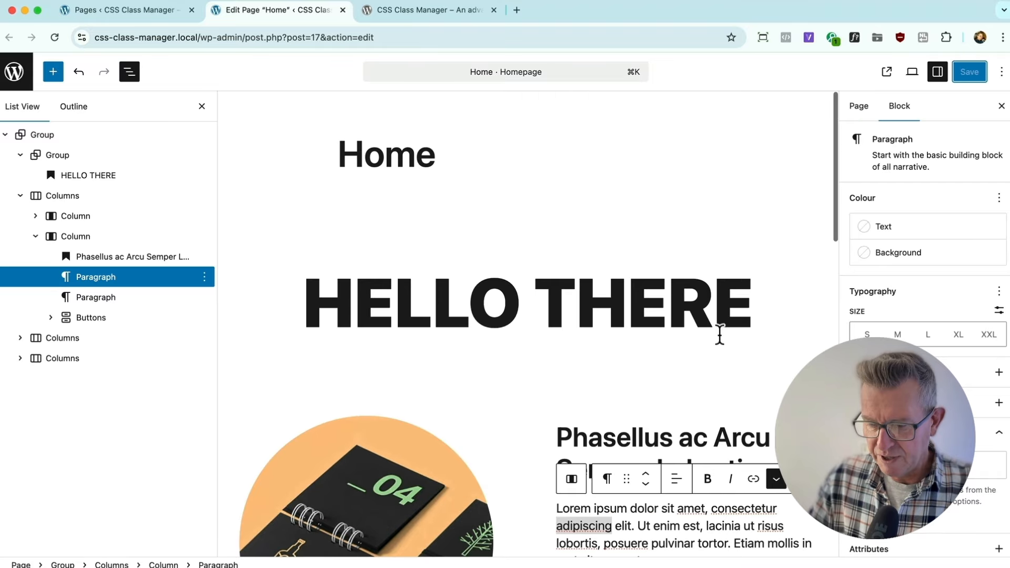
{"action": "double_click", "coordinate": [642, 305]}
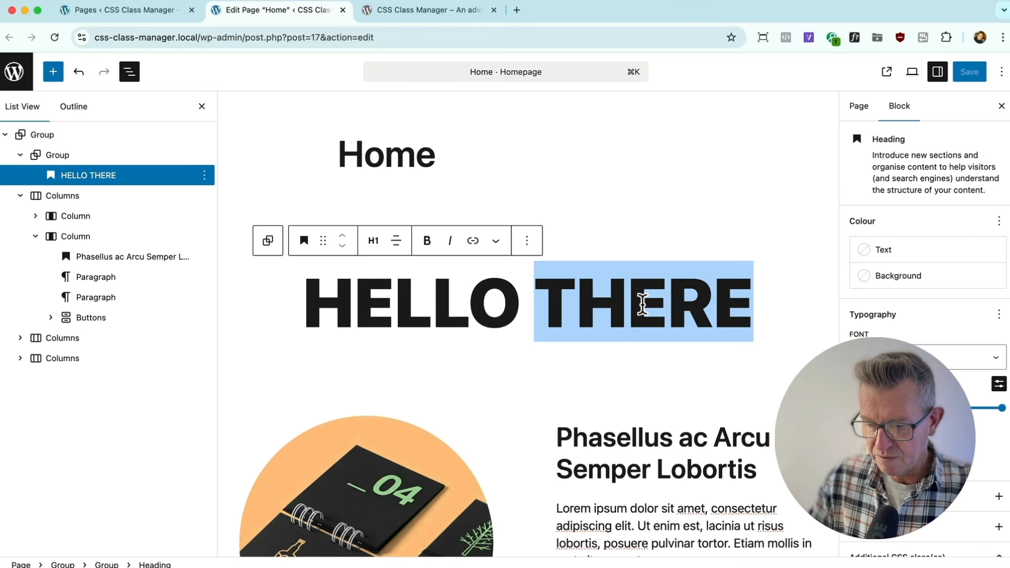
{"action": "left_click", "coordinate": [496, 243]}
{"action": "left_click", "coordinate": [547, 293]}
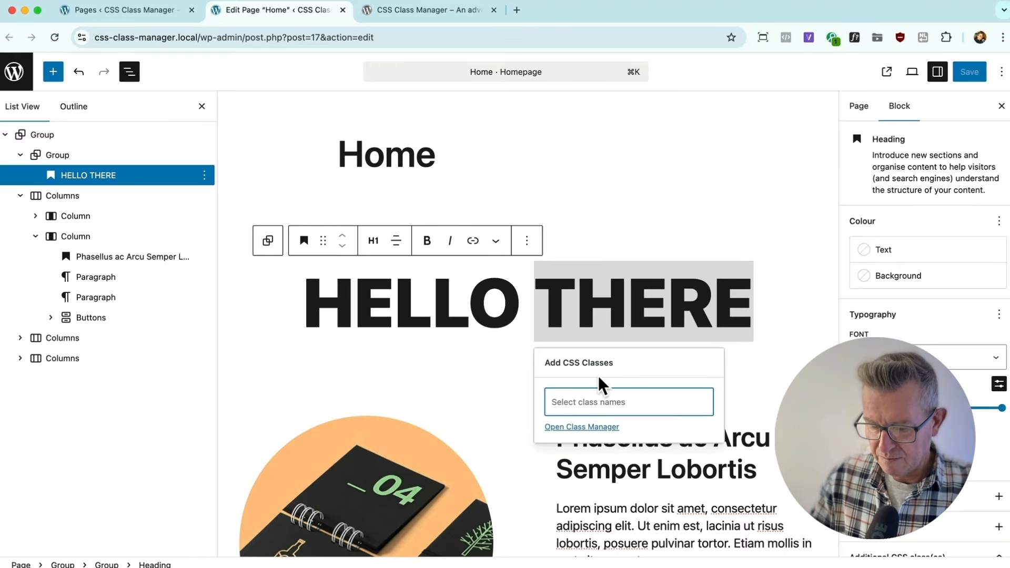
{"action": "type", "text": "outline"}
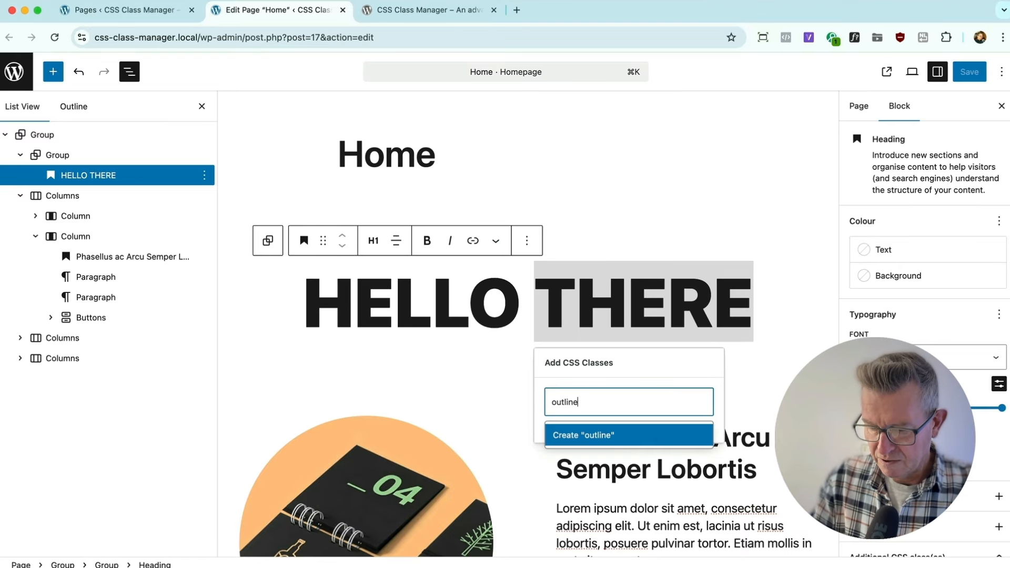
{"action": "double_click", "coordinate": [560, 402]}
{"action": "key", "text": "super+c"}
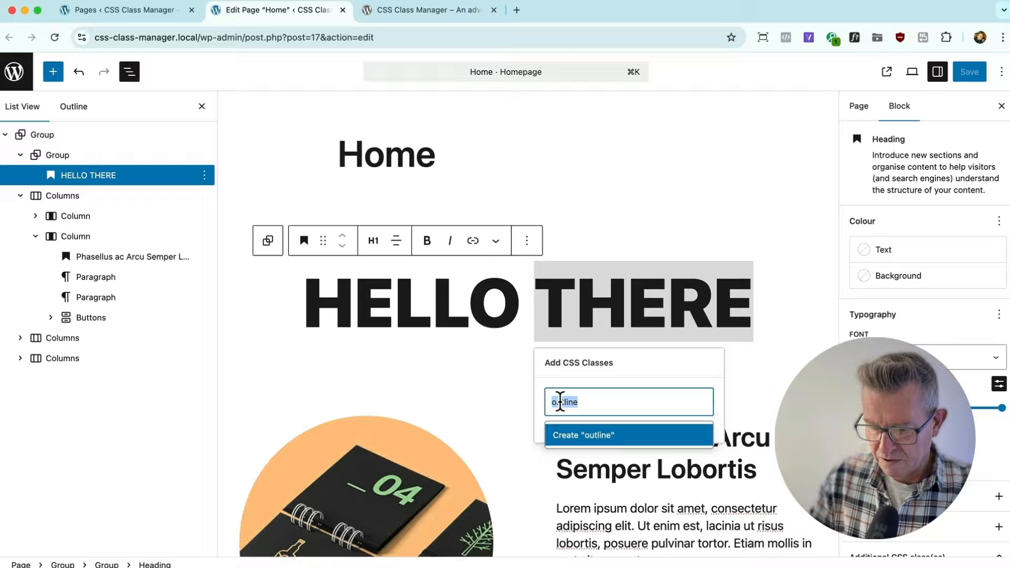
{"action": "left_click", "coordinate": [626, 435]}
{"action": "left_click", "coordinate": [969, 72]}
Switch to Firefox and search the developer tools Inspector for the .outline element.
{"action": "key", "text": "super+Tab"}
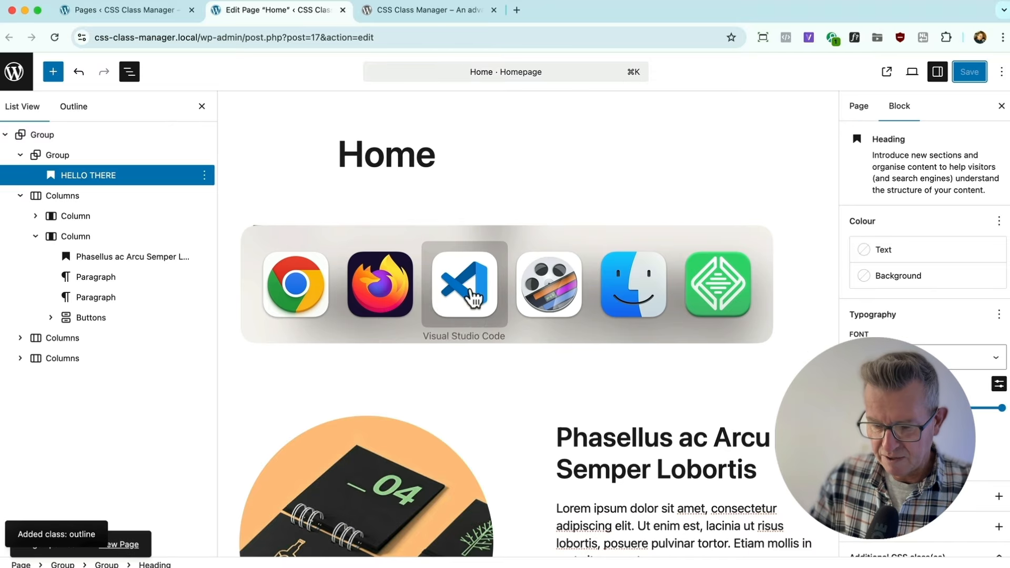
{"action": "left_click", "coordinate": [396, 275]}
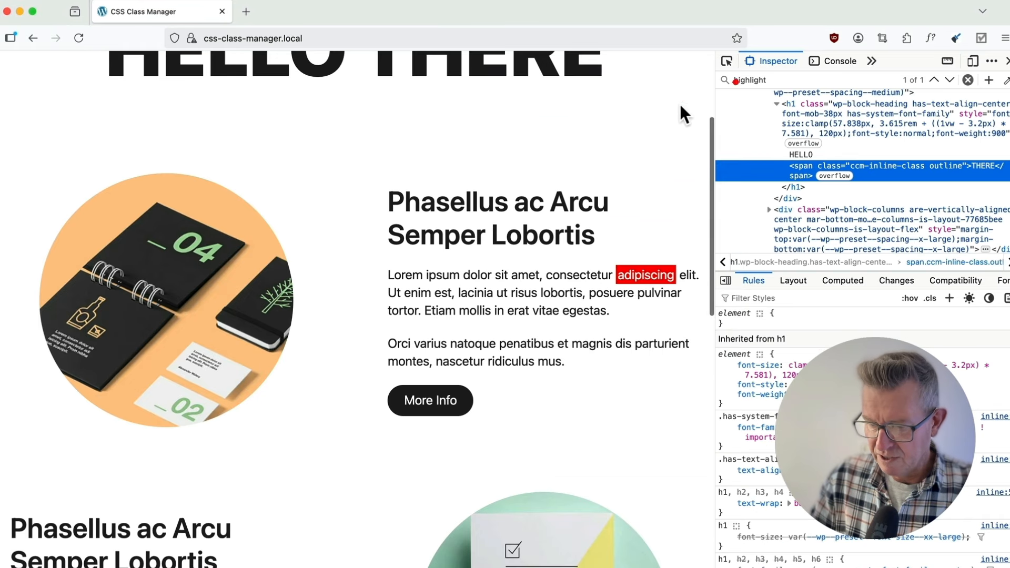
{"action": "left_click", "coordinate": [738, 78]}
{"action": "key", "text": "super+v"}
{"action": "triple_click", "coordinate": [737, 78]}
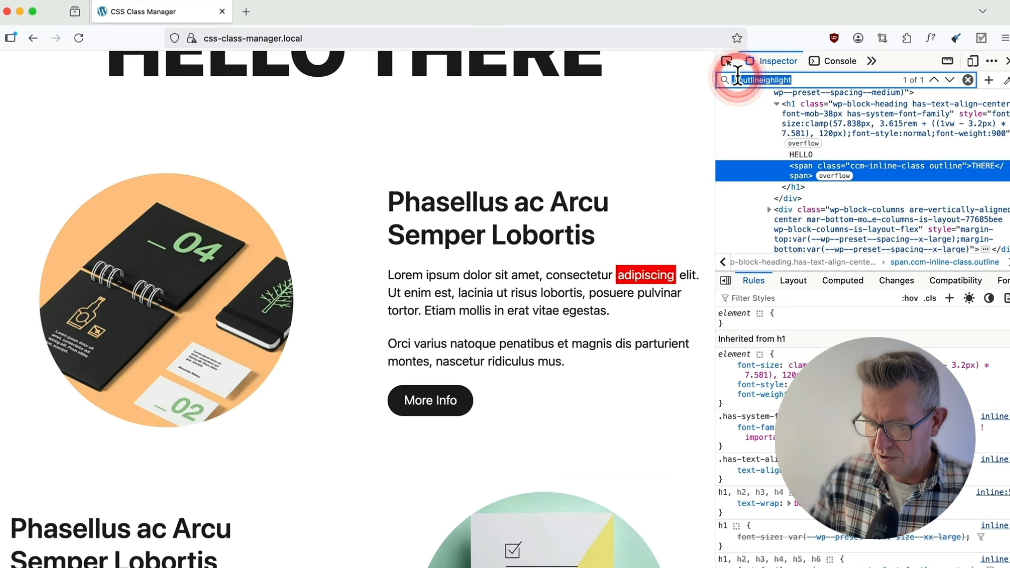
{"action": "triple_click", "coordinate": [737, 78]}
{"action": "type", "text": ".outline"}
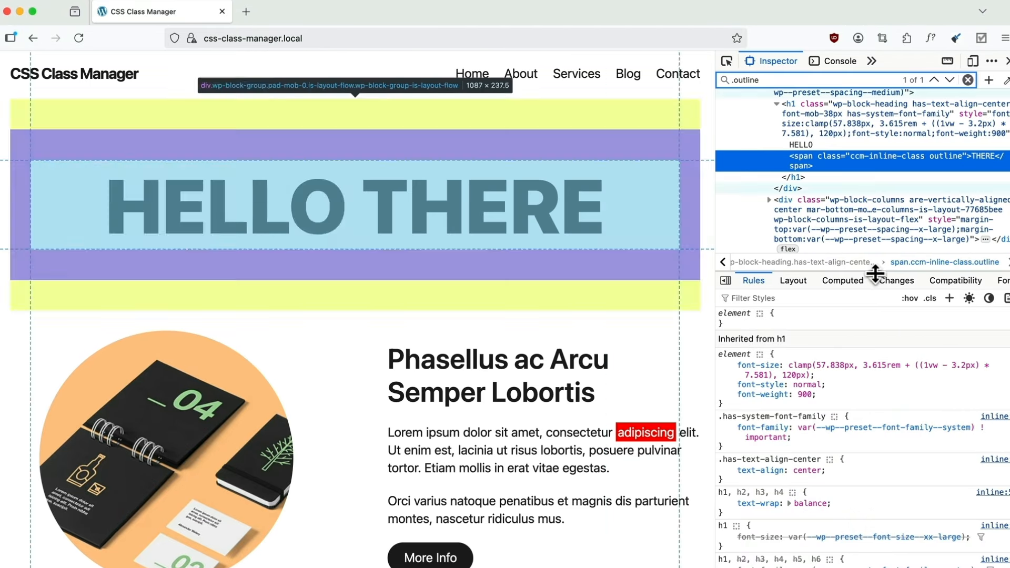
Add a new CSS rule for .ccm-inline-class.outline with -webkit-text-stroke set to 3px black.
{"action": "left_click", "coordinate": [950, 298]}
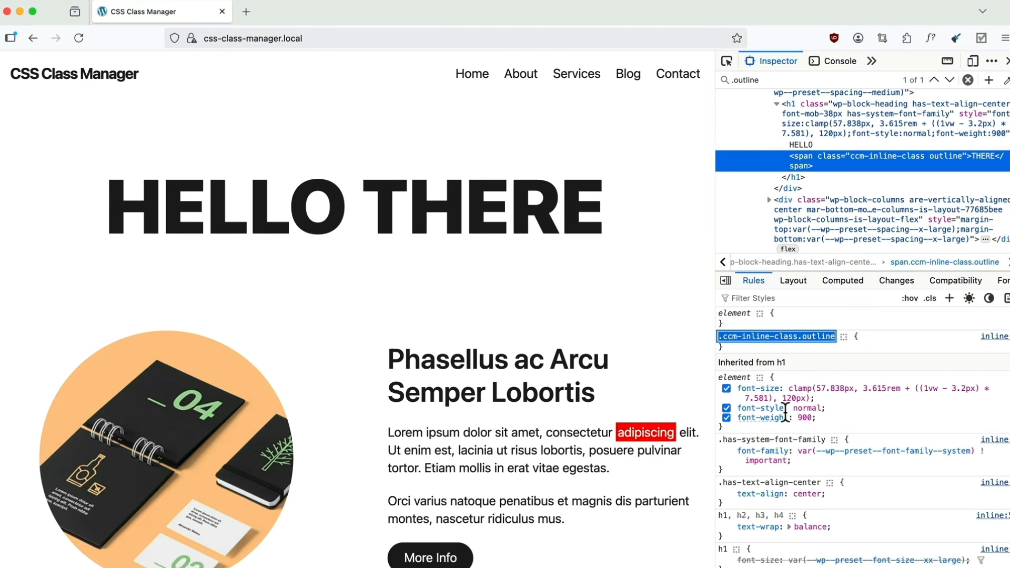
{"action": "key", "text": "Return"}
{"action": "type", "text": "-we"}
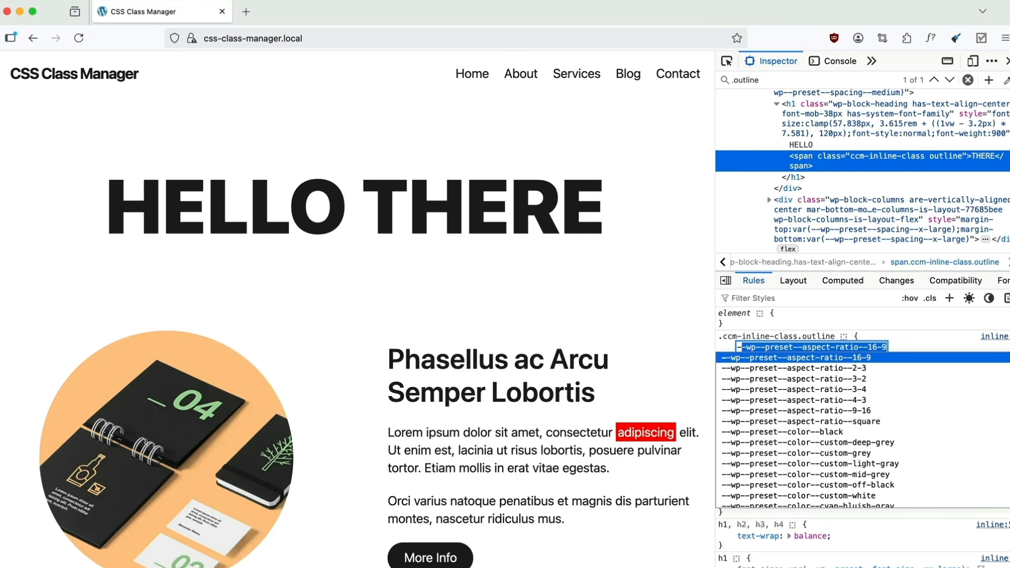
{"action": "type", "text": "bkit-"}
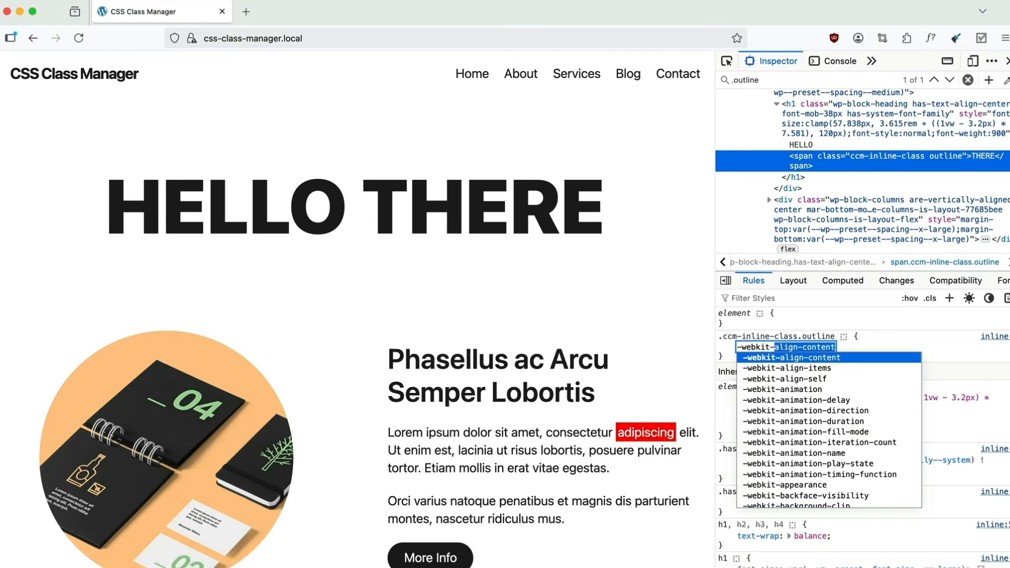
{"action": "type", "text": "te"}
{"action": "key", "text": "Down"}
{"action": "key", "text": "Down"}
{"action": "key", "text": "Down"}
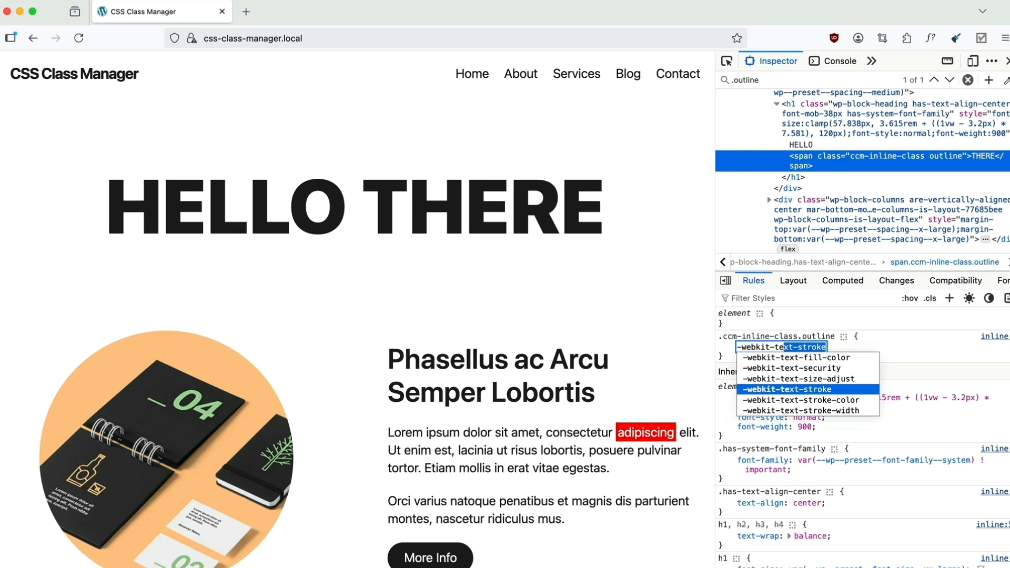
{"action": "key", "text": "Return"}
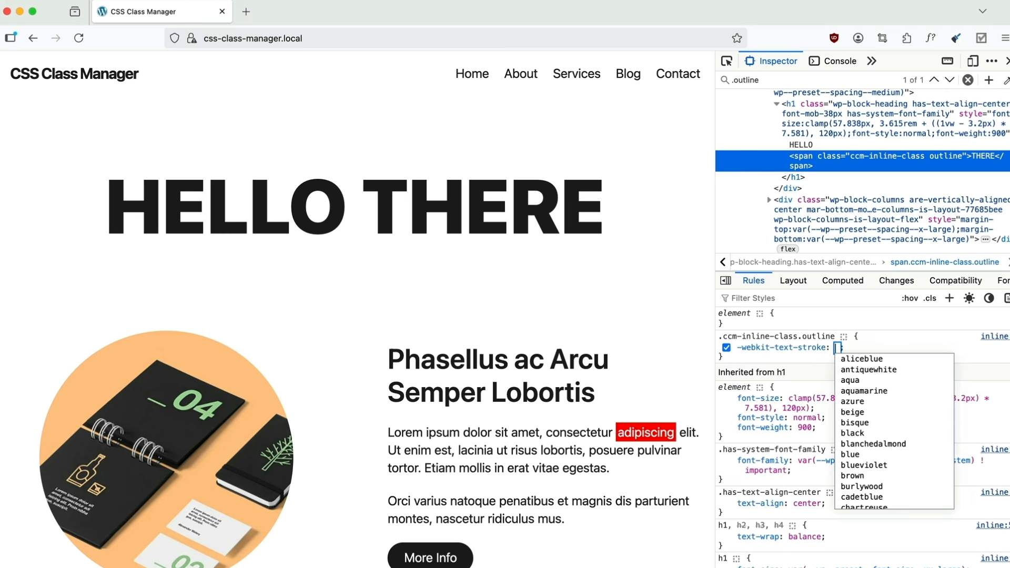
{"action": "type", "text": "3px bl"}
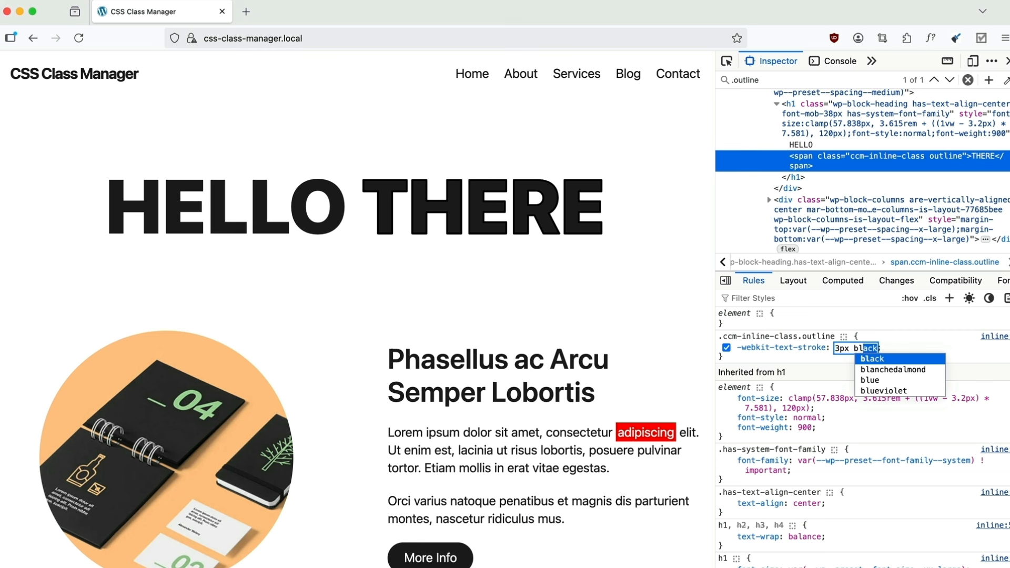
{"action": "key", "text": "Return"}
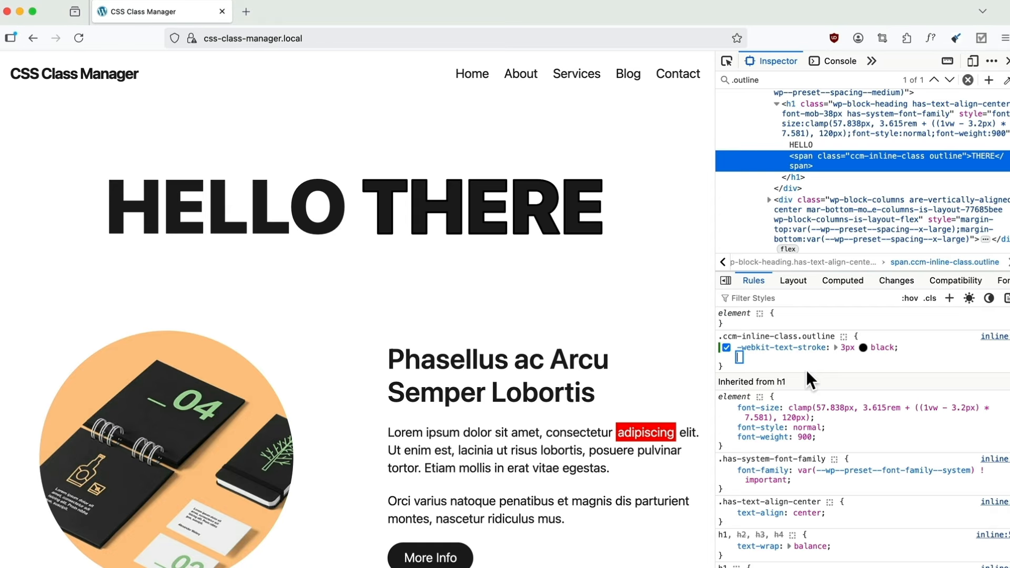
Add a white text color to the .ccm-inline-class.outline rule.
{"action": "type", "text": "color"}
{"action": "key", "text": "Tab"}
{"action": "type", "text": "wh"}
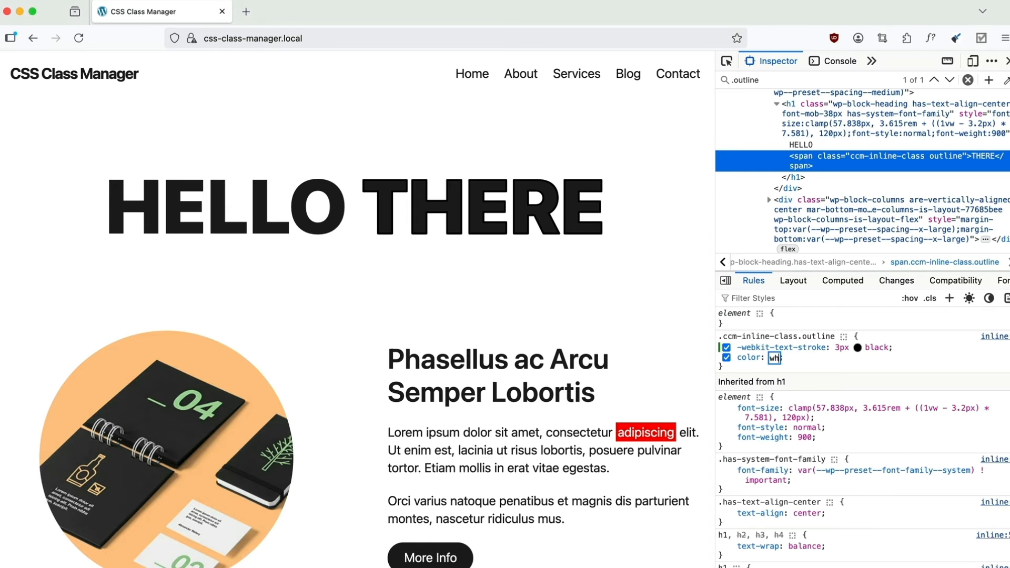
{"action": "type", "text": "ite"}
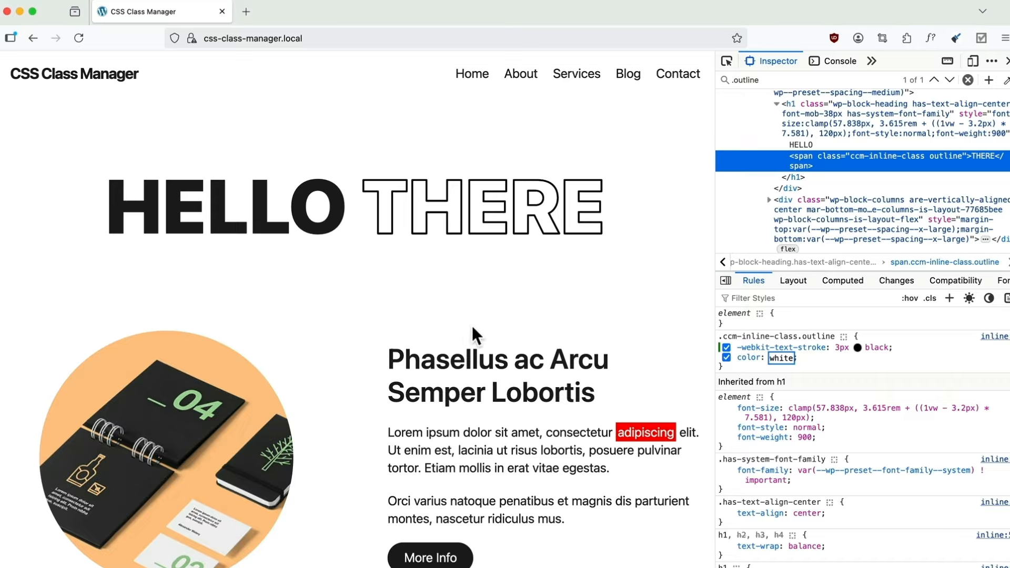
Copy the .ccm-inline-class.outline rule into style.css in Visual Studio Code, below the highlight rule, and save the file.
{"action": "right_click", "coordinate": [774, 317]}
{"action": "left_click", "coordinate": [814, 355]}
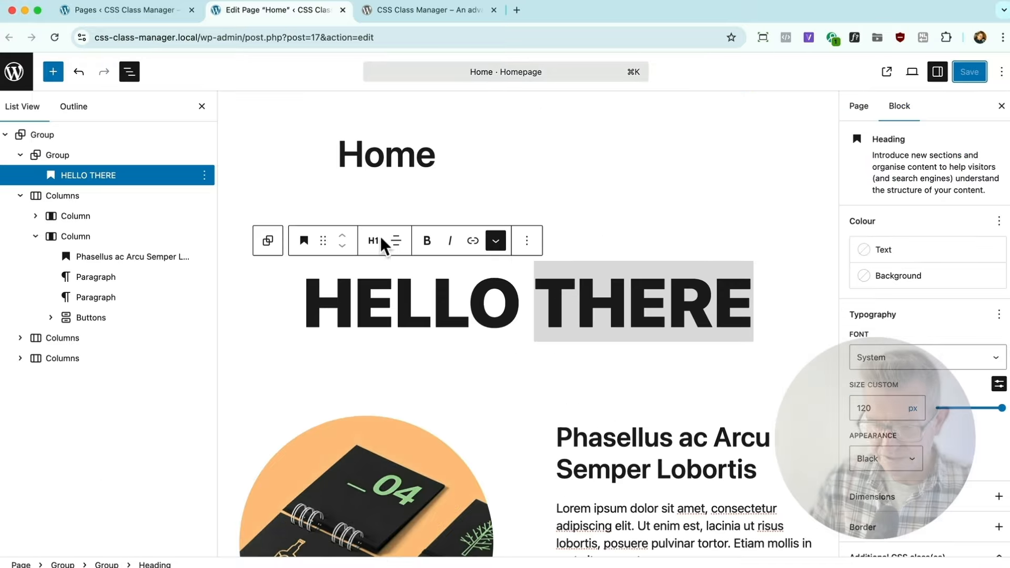
{"action": "key", "text": "super+Tab"}
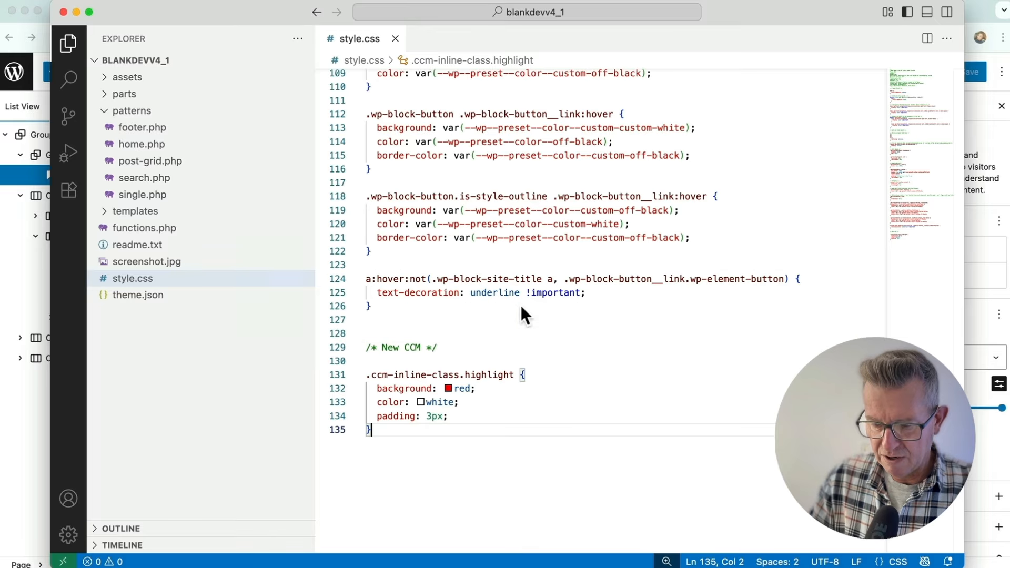
{"action": "key", "text": "Return"}
{"action": "key", "text": "Return"}
{"action": "type", "text": ".ccm-inline-class.outline {   -webkit-text-stroke: 3px black;   color: white; }"}
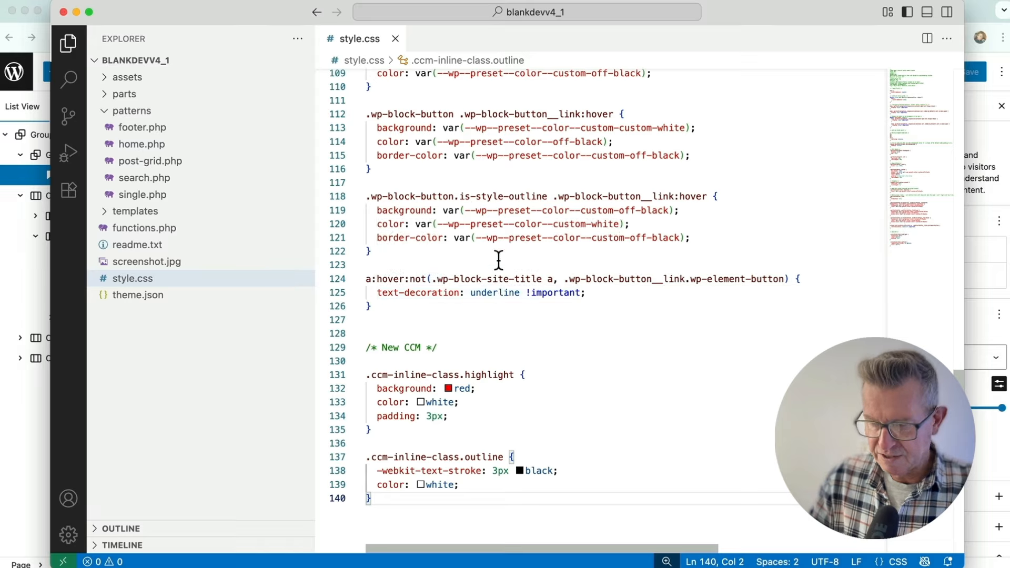
Switch to Firefox and reload the front end to check the outlined heading word.
{"action": "key", "text": "super+Tab"}
{"action": "key", "text": "super+shift+Tab"}
{"action": "key", "text": "super+r"}
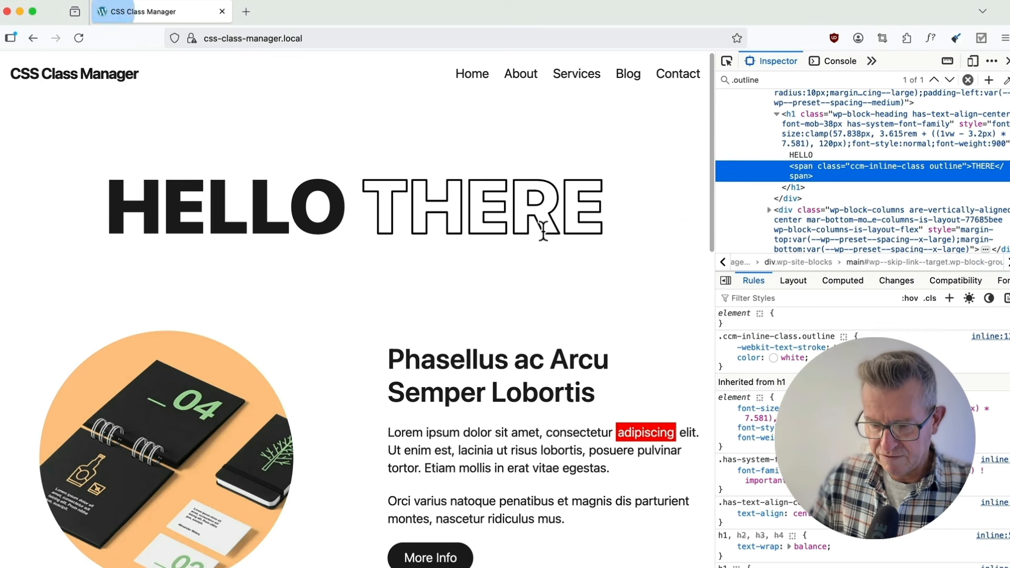
Switch to the Home page editor in Chrome and clear the text selection in the HELLO THERE heading.
{"action": "key", "text": "super+Tab"}
{"action": "key", "text": "super+Tab"}
{"action": "key", "text": "super+Tab"}
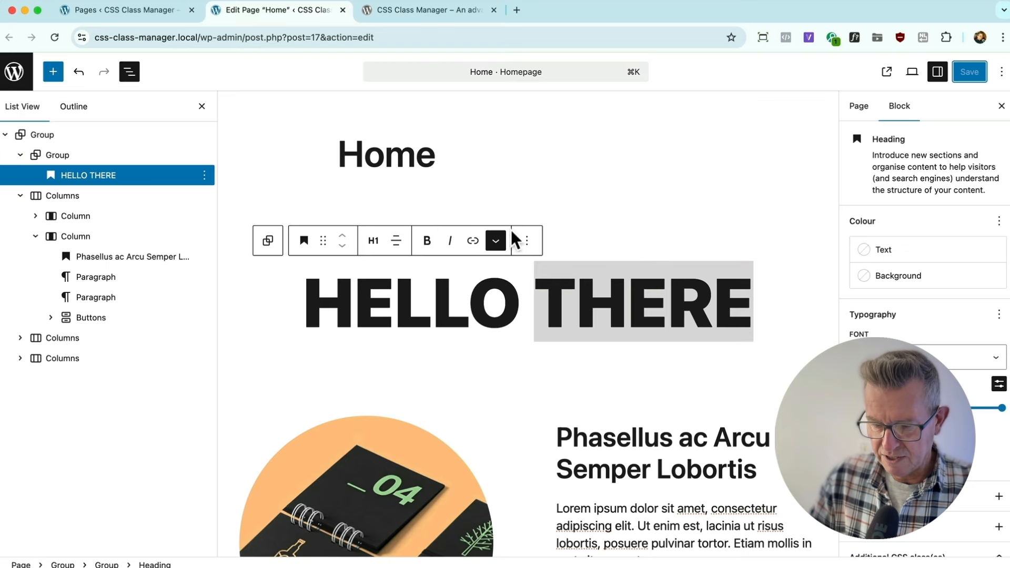
{"action": "left_click", "coordinate": [519, 292]}
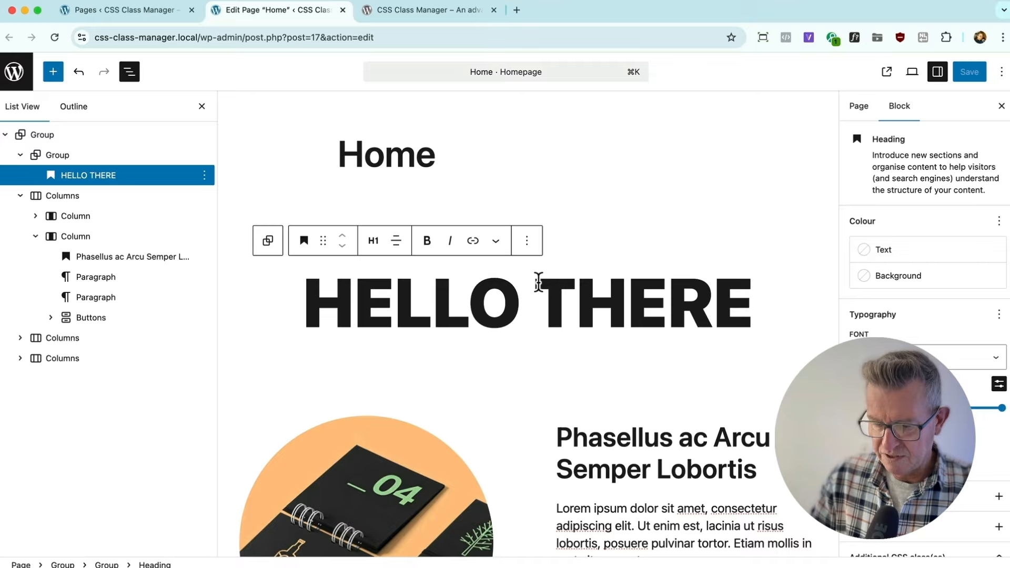
Remove the space between HELLO and THERE in the heading, save the page, and reload the editor.
{"action": "key", "text": "BackSpace"}
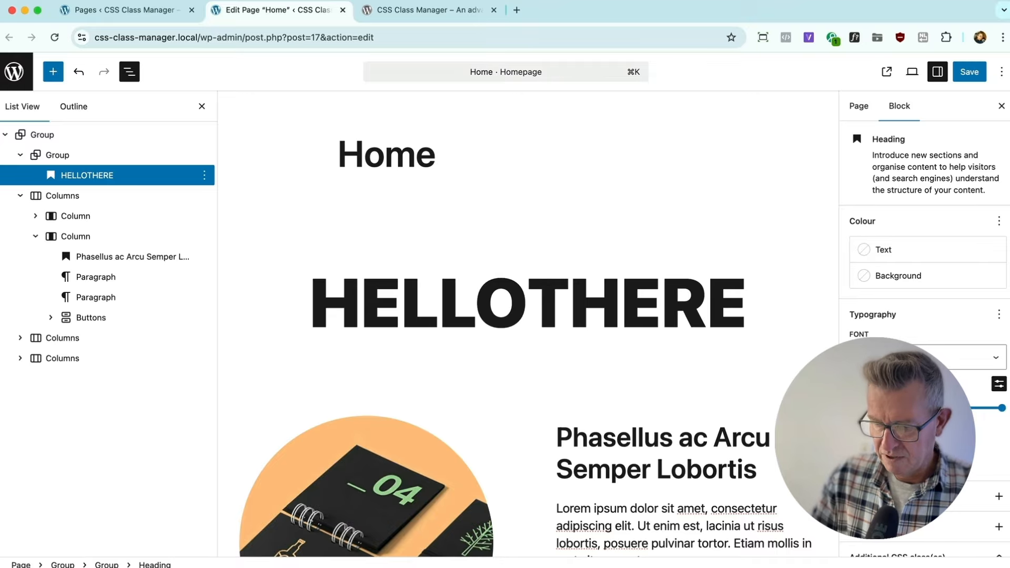
{"action": "left_click", "coordinate": [975, 79]}
{"action": "key", "text": "super+r"}
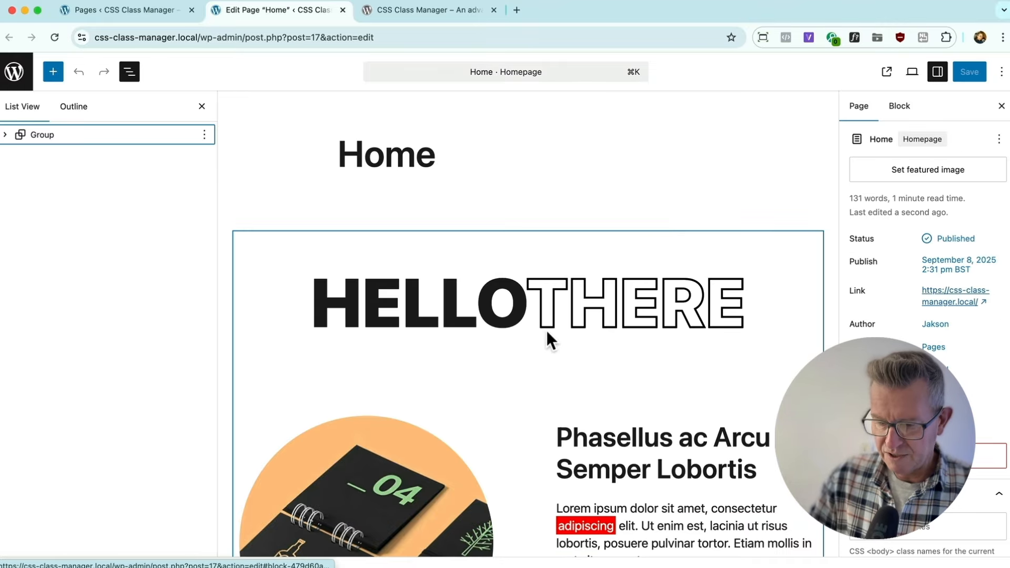
Switch to Firefox and reload the front end to check the joined heading words.
{"action": "key", "text": "super+Tab"}
{"action": "key", "text": "super+Tab"}
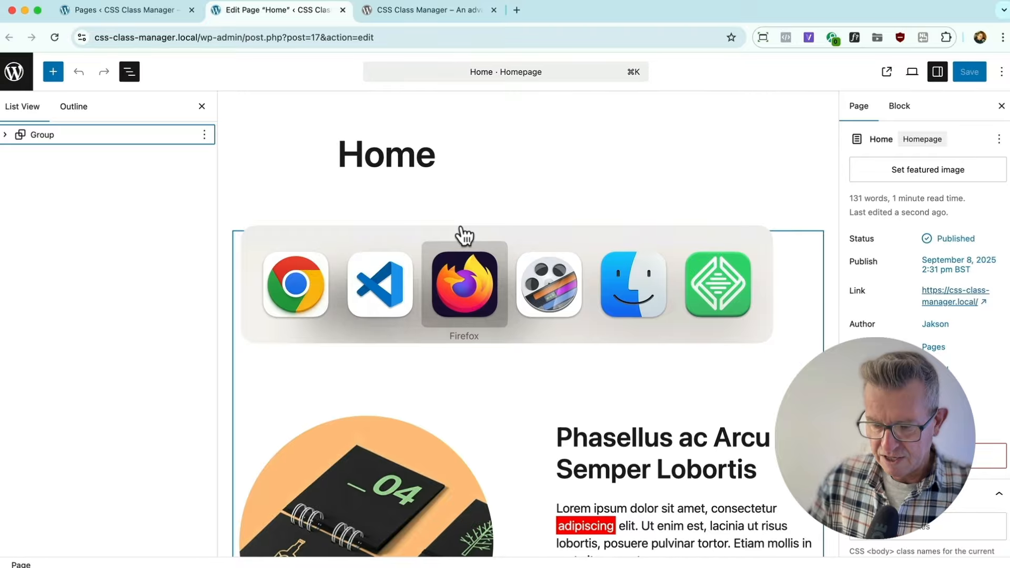
{"action": "key", "text": "super+r"}
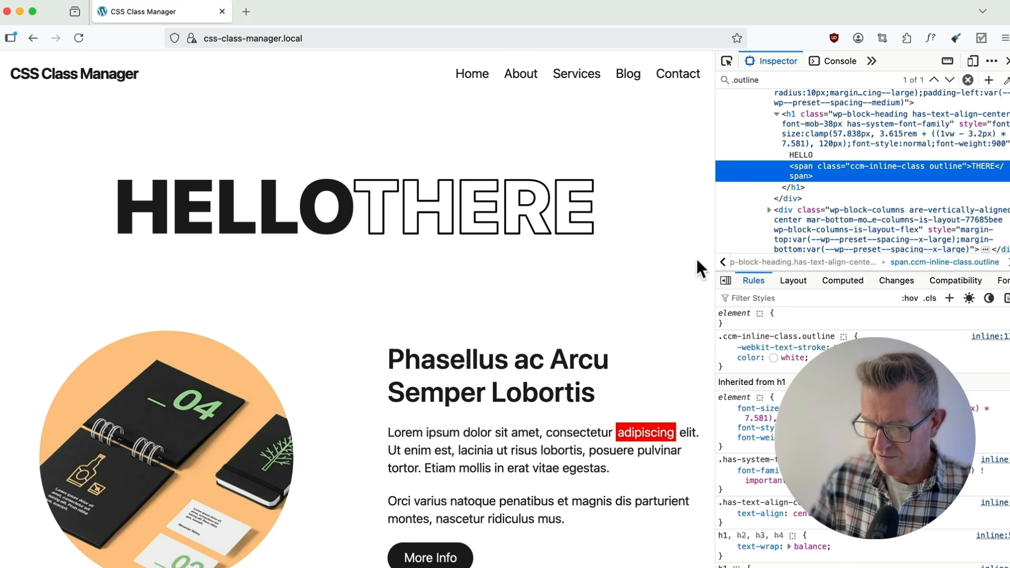
Try a lowercase text-transform in the inspector's .ccm-inline-class.outline rule, and reload the page to discard it.
{"action": "left_click", "coordinate": [823, 369]}
{"action": "type", "text": "te"}
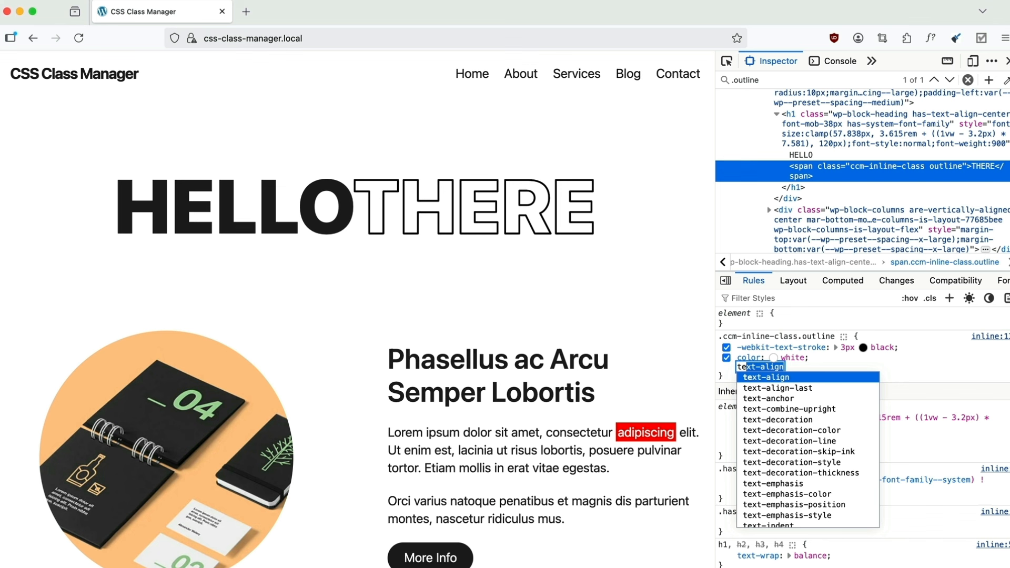
{"action": "type", "text": "xt-tr"}
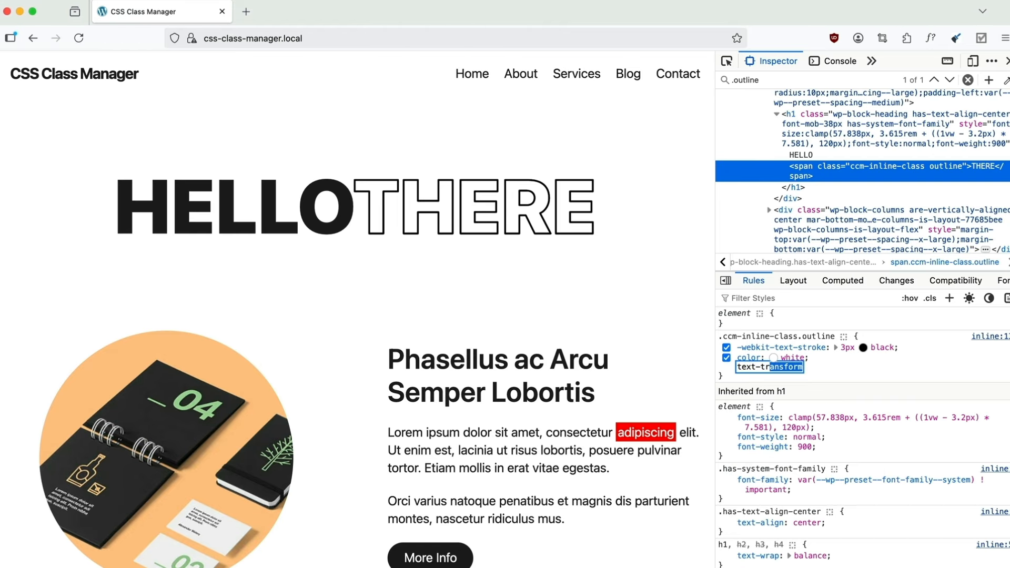
{"action": "key", "text": "Tab"}
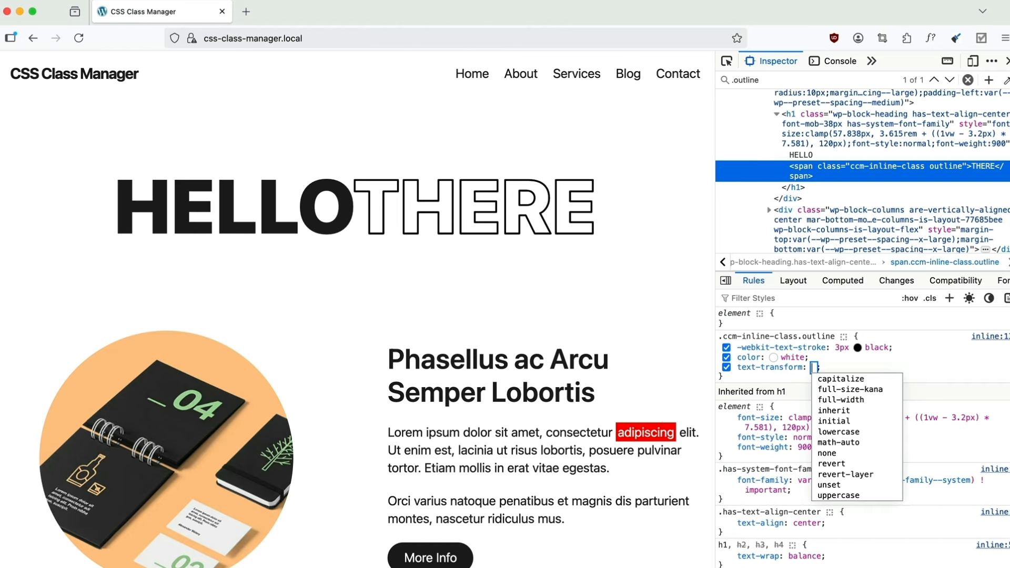
{"action": "type", "text": "lo"}
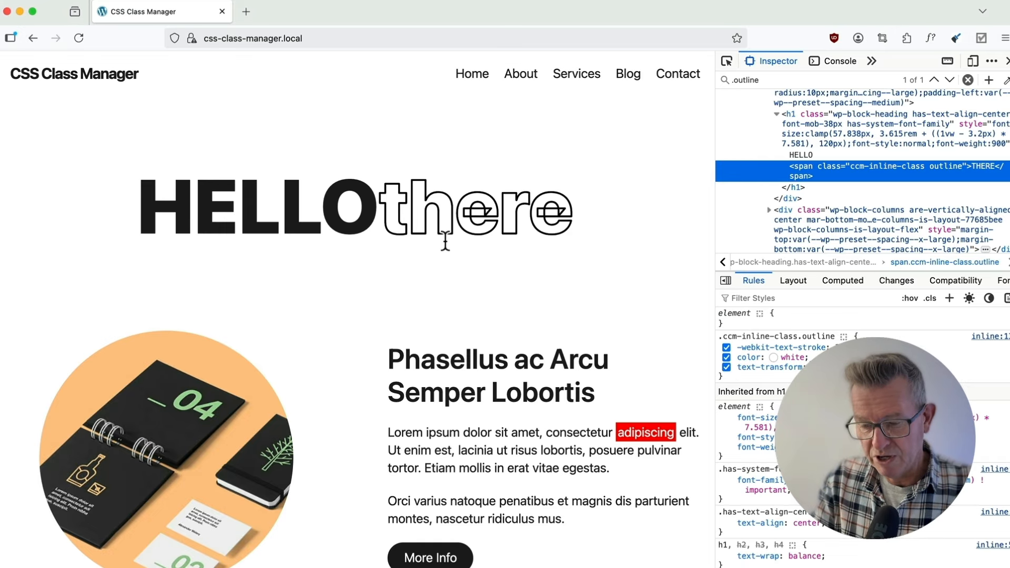
{"action": "key", "text": "super+r"}
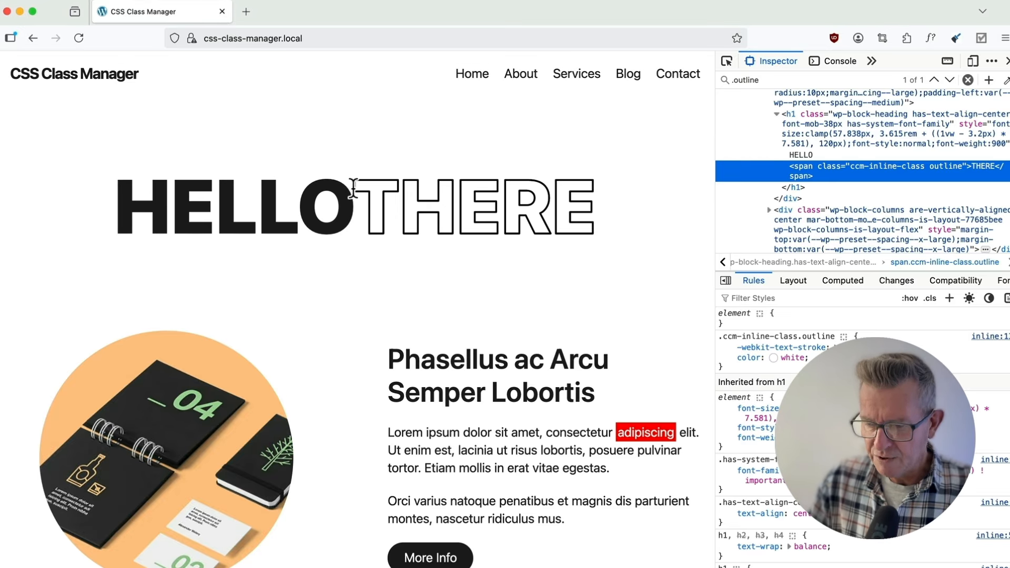
Switch to the Home page editor in Chrome, link the highlighted word "adipiscing" to the About page, and save.
{"action": "key", "text": "super+Tab"}
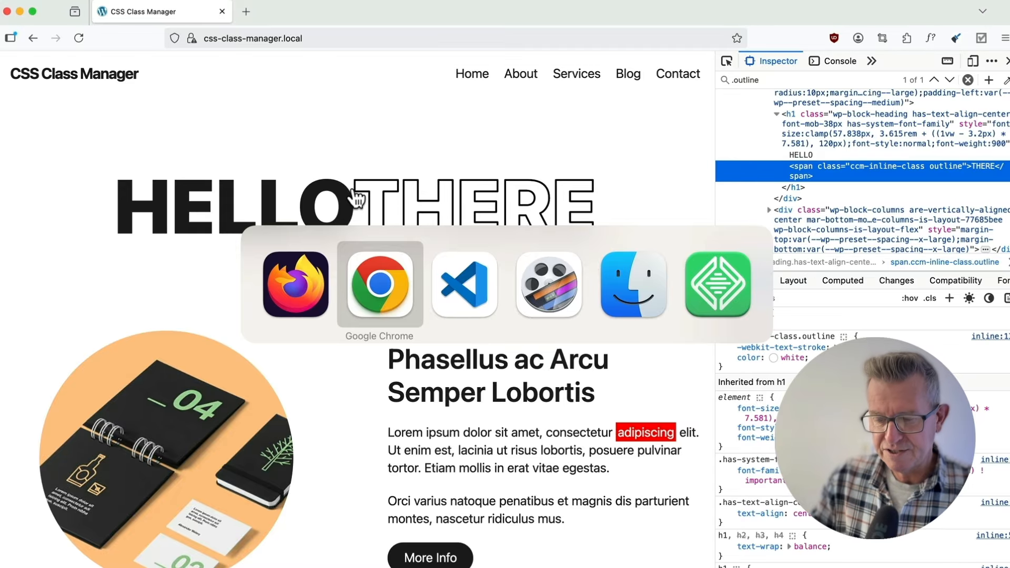
{"action": "key", "text": "super+Tab"}
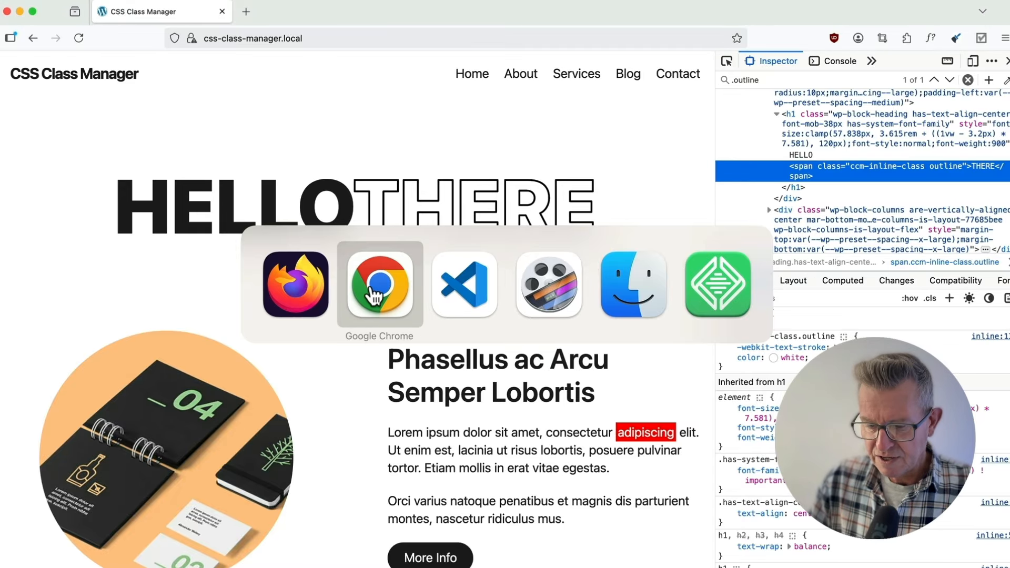
{"action": "left_click", "coordinate": [389, 287]}
{"action": "scroll", "coordinate": [694, 416], "scroll_direction": "down", "scroll_amount": 5}
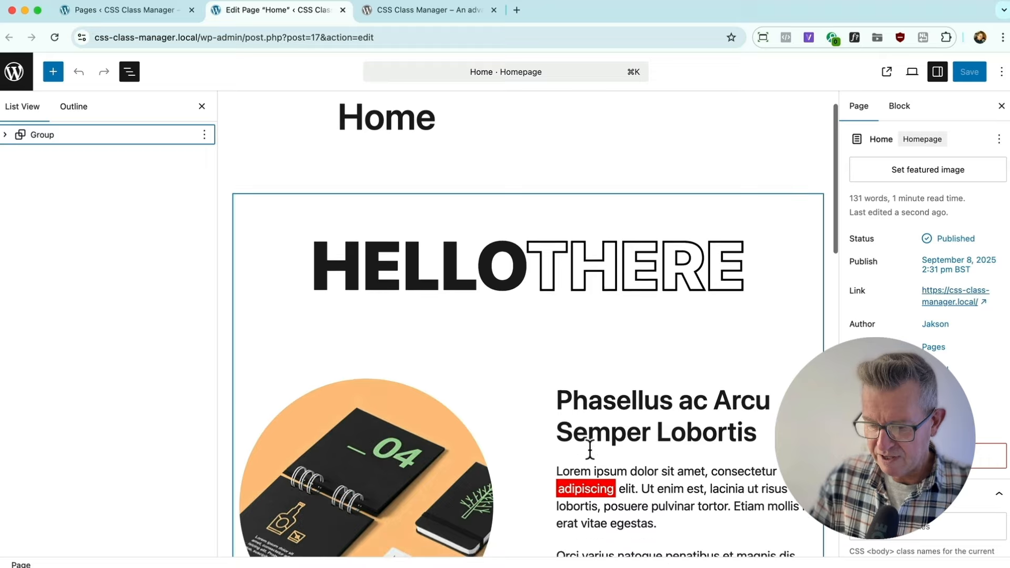
{"action": "double_click", "coordinate": [579, 394]}
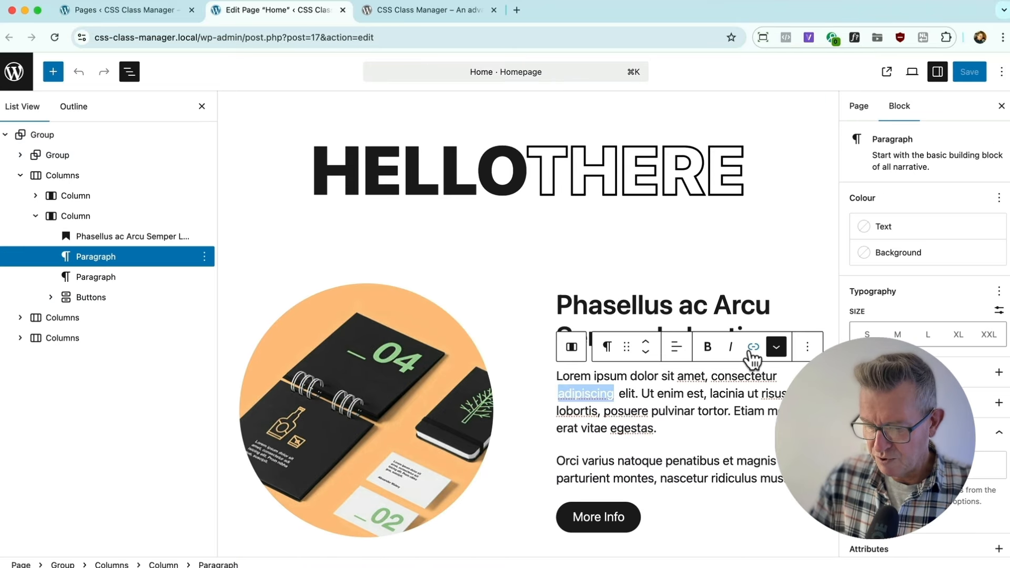
{"action": "left_click", "coordinate": [753, 347]}
{"action": "scroll", "coordinate": [519, 516], "scroll_direction": "down", "scroll_amount": 1}
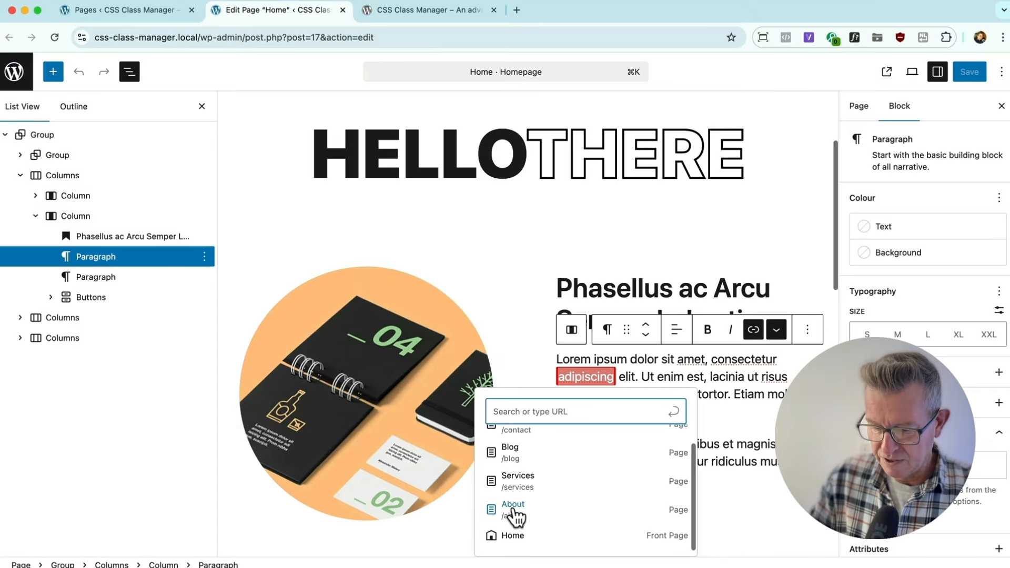
{"action": "left_click", "coordinate": [512, 508]}
{"action": "left_click", "coordinate": [969, 72]}
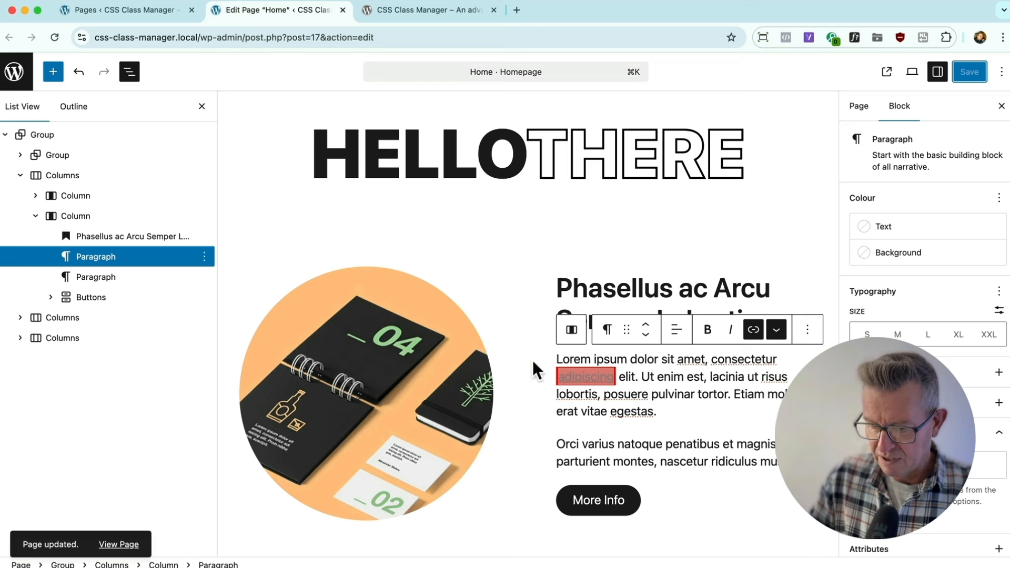
Switch to Firefox and inspect the linked word "adipiscing" on the front end.
{"action": "key", "text": "super+Tab"}
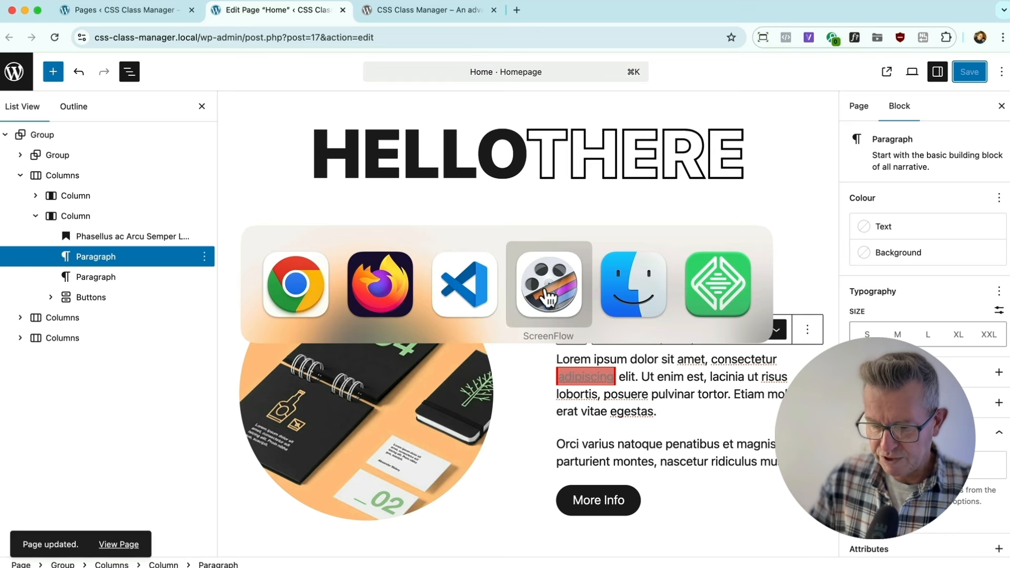
{"action": "left_click", "coordinate": [376, 284]}
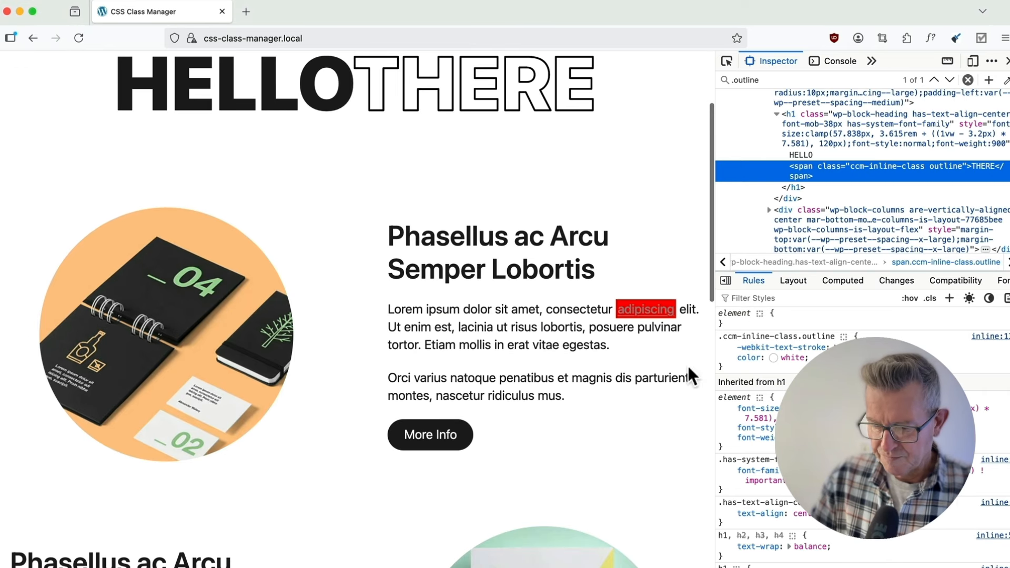
{"action": "right_click", "coordinate": [643, 313]}
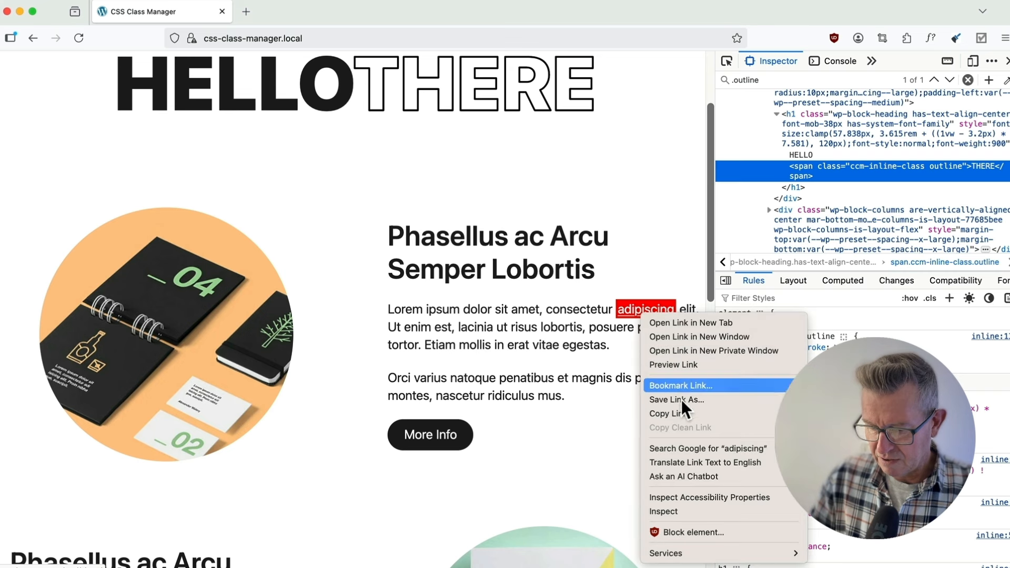
{"action": "left_click", "coordinate": [668, 511]}
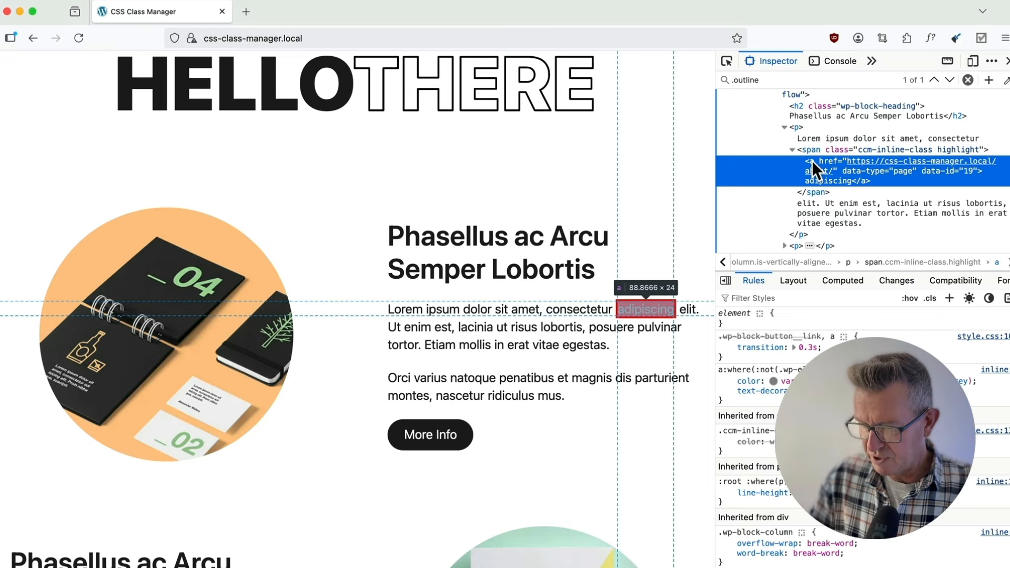
Create a .ccm-inline-class.highlight a rule in the inspector with the color set to white.
{"action": "left_click", "coordinate": [820, 150]}
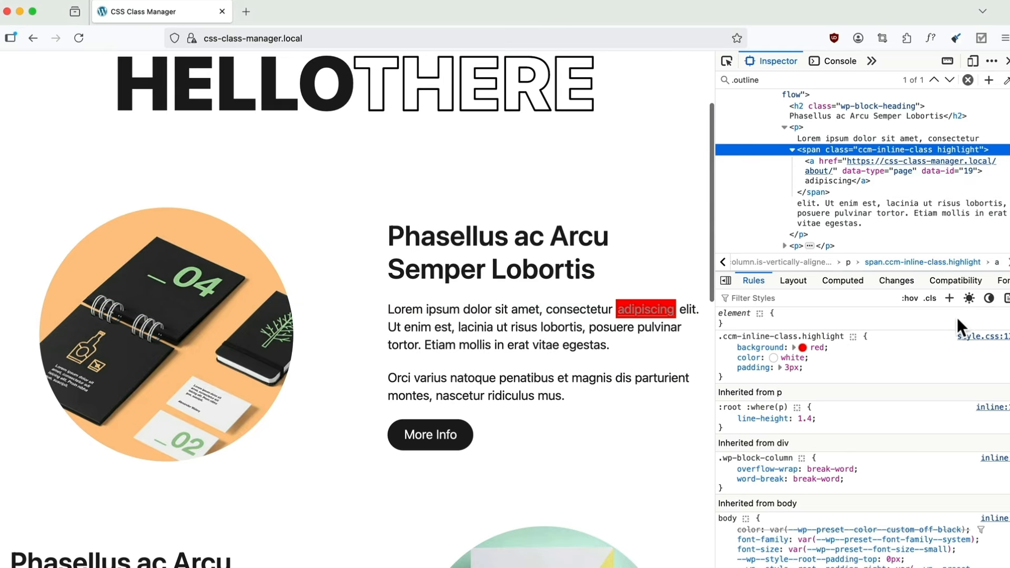
{"action": "left_click", "coordinate": [949, 298]}
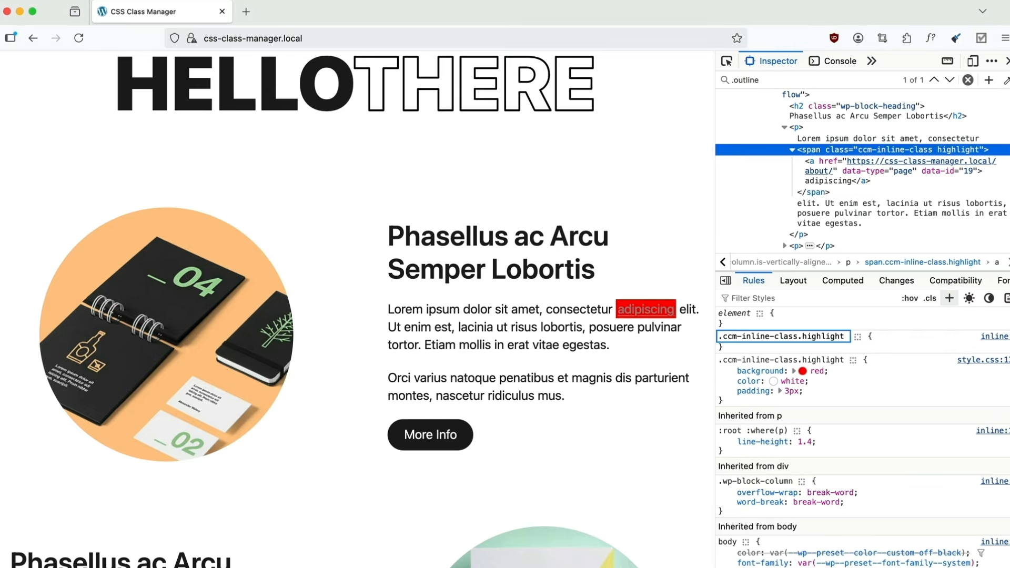
{"action": "left_click", "coordinate": [808, 163]}
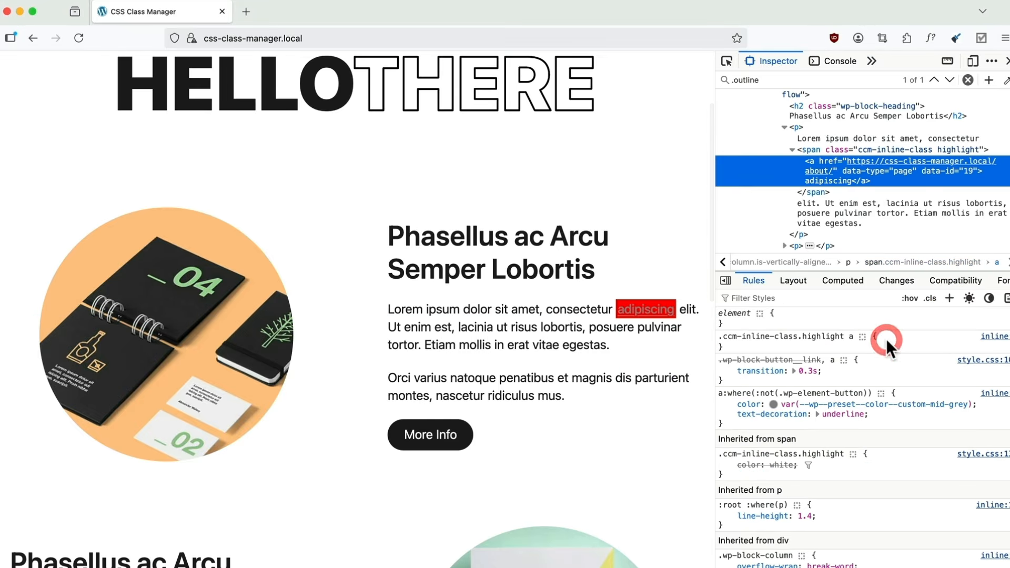
{"action": "left_click", "coordinate": [886, 341]}
{"action": "type", "text": "color"}
{"action": "key", "text": "Tab"}
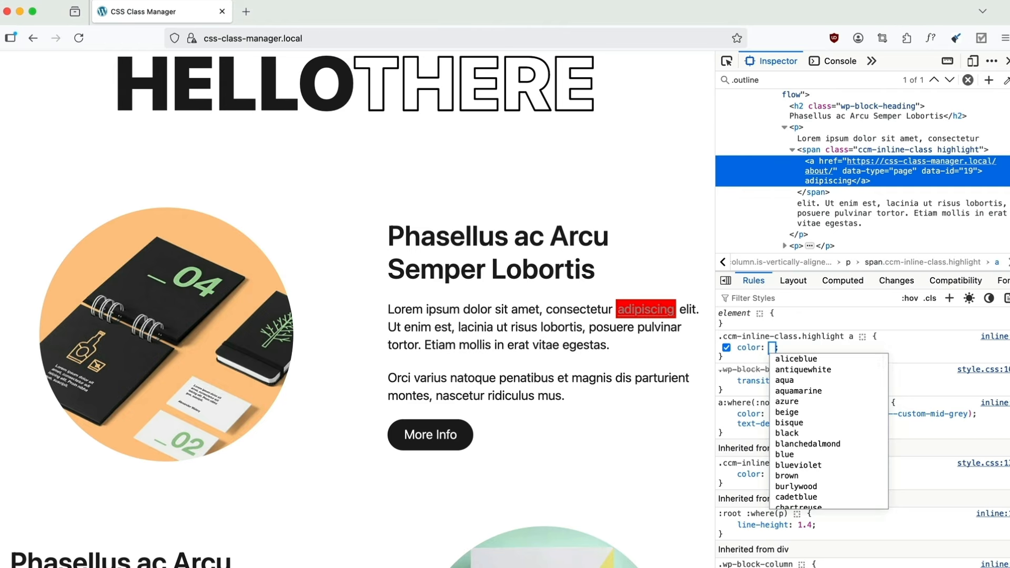
{"action": "type", "text": "w"}
{"action": "type", "text": "hi"}
{"action": "left_click", "coordinate": [884, 345]}
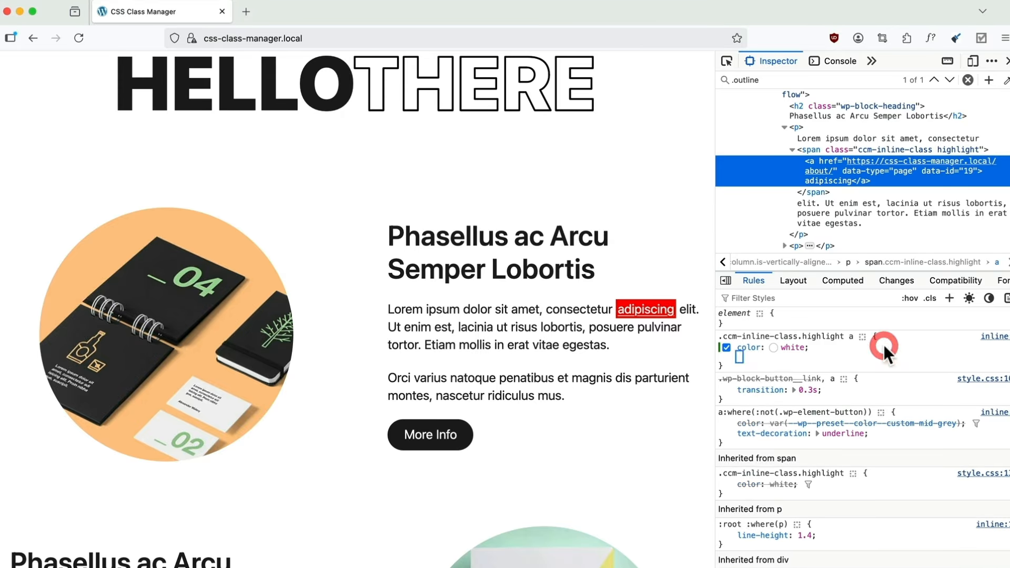
Copy the .ccm-inline-class.highlight a rule into style.css in Visual Studio Code, above the outline rule, save, and check it in Firefox.
{"action": "key", "text": "super+Tab"}
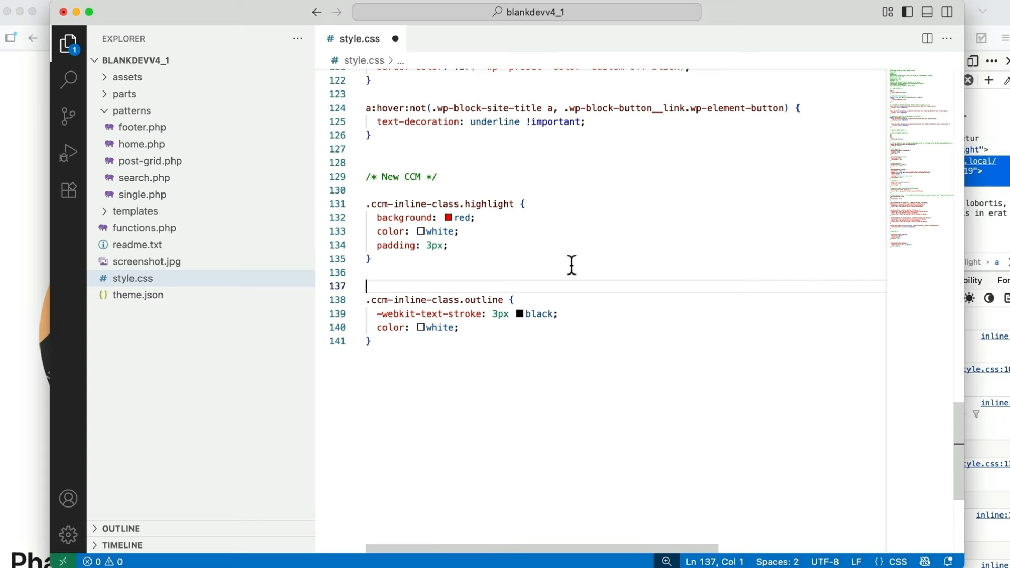
{"action": "left_click", "coordinate": [421, 289]}
{"action": "type", "text": ".ccm-inline-class.highlight a {   color: white; }"}
{"action": "key", "text": "super+Tab"}
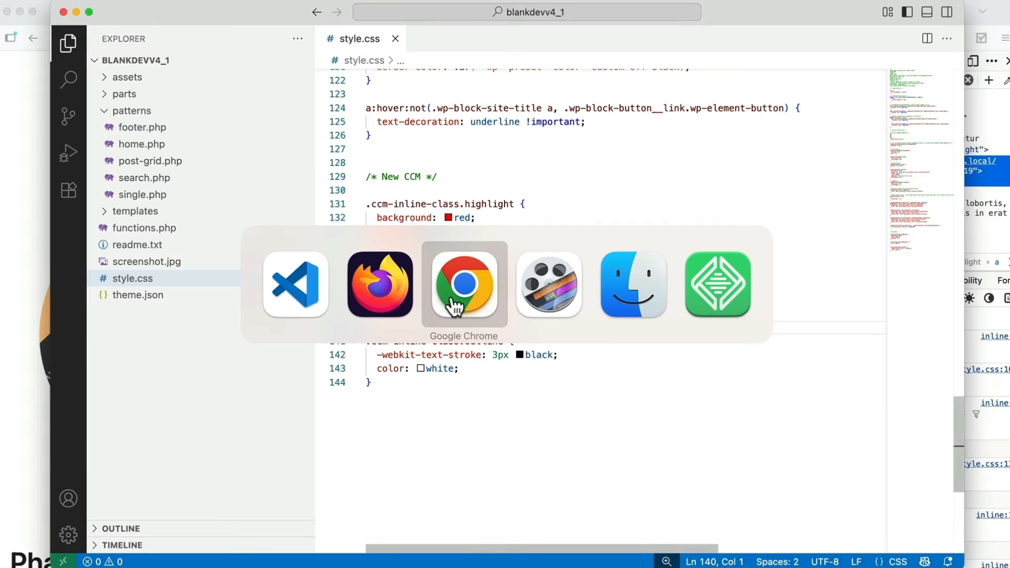
Switch to the Home page editor in Chrome, add the inline class wobble to the linked word "adipiscing", save, and reload the editor.
{"action": "key", "text": "super+Tab"}
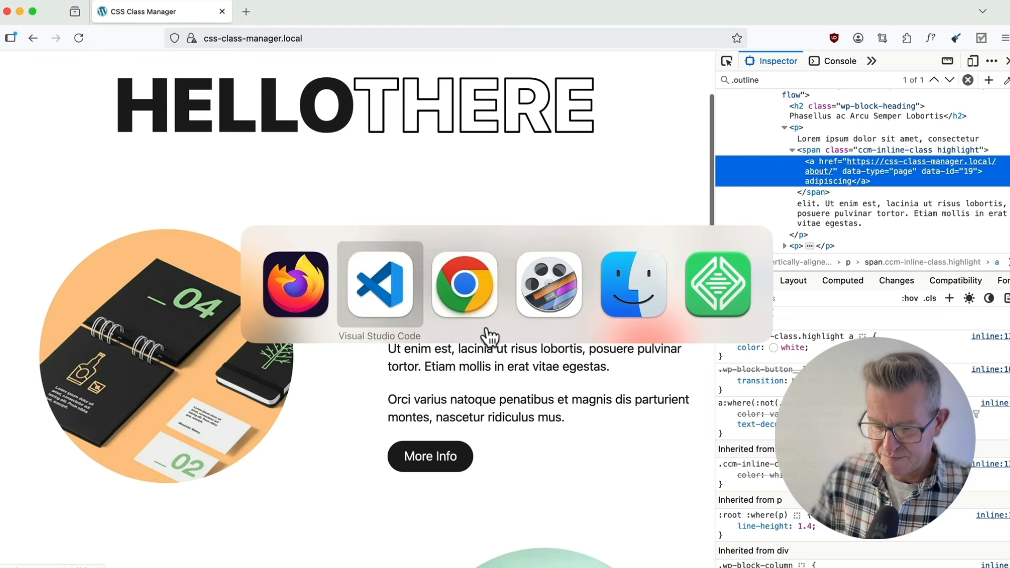
{"action": "left_click", "coordinate": [466, 290]}
{"action": "left_click", "coordinate": [585, 377]}
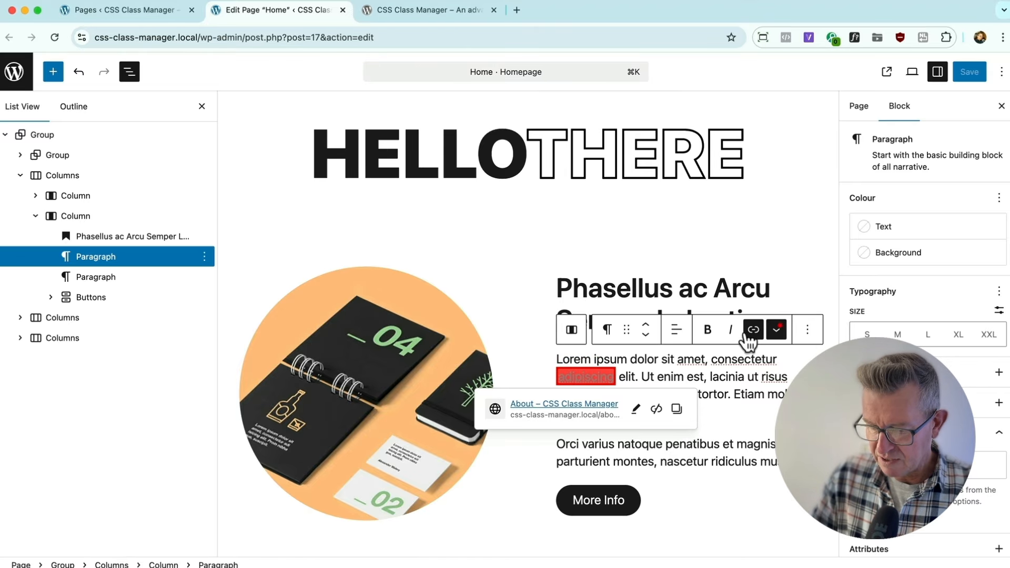
{"action": "left_click", "coordinate": [777, 330]}
{"action": "left_click", "coordinate": [813, 84]}
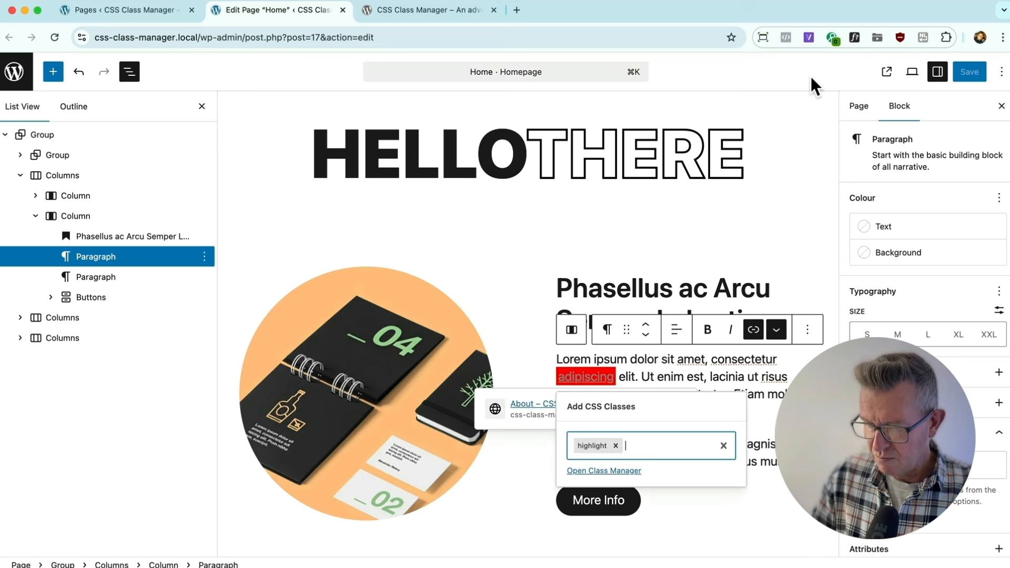
{"action": "left_click", "coordinate": [656, 445]}
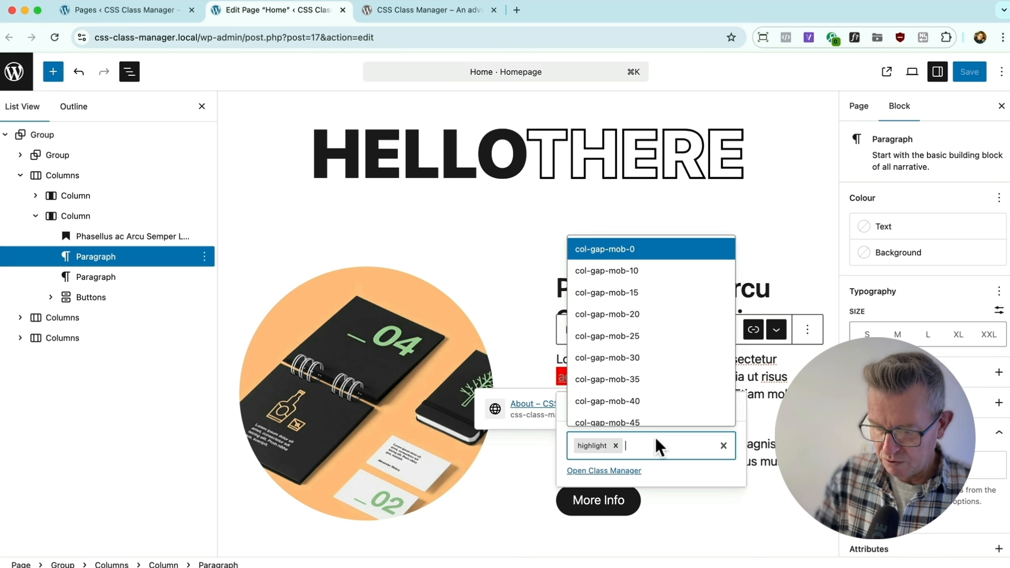
{"action": "type", "text": "wobble"}
{"action": "key", "text": "Return"}
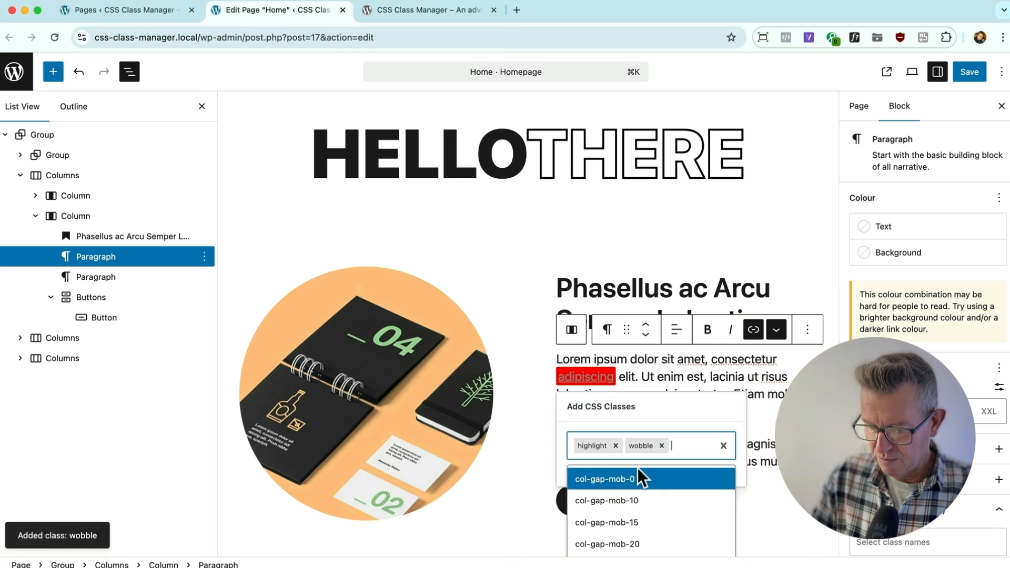
{"action": "left_click", "coordinate": [974, 72]}
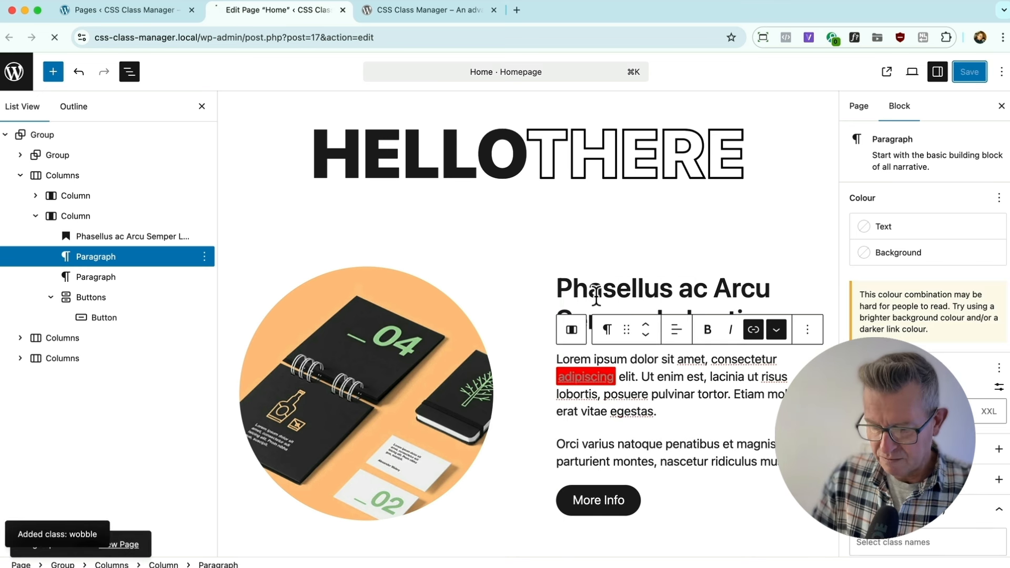
{"action": "scroll", "coordinate": [583, 424], "scroll_direction": "down", "scroll_amount": 3}
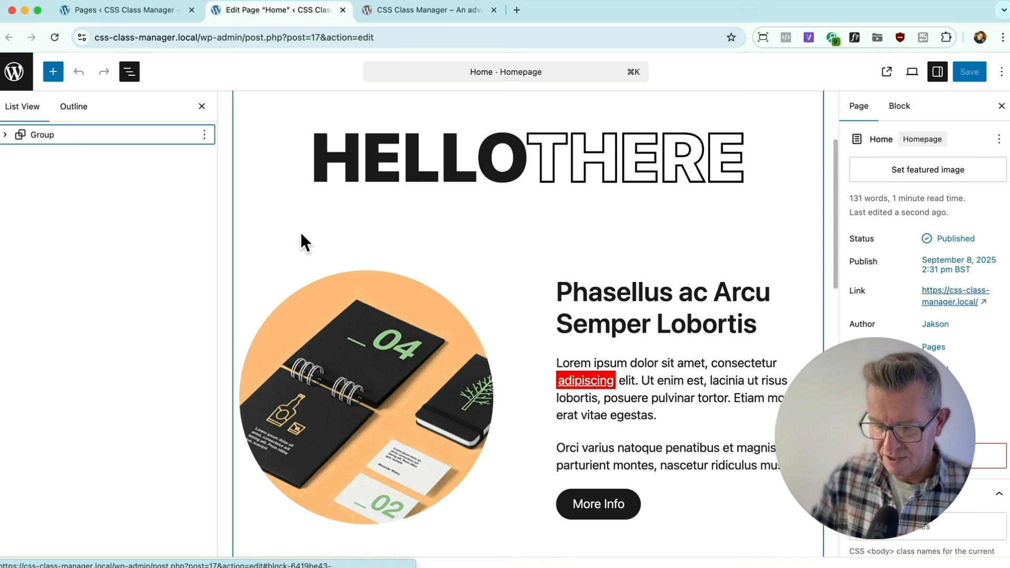
Switch to Visual Studio Code, open demo-css.css and copy all of its wobble rules and keyframes.
{"action": "key", "text": "super+Tab"}
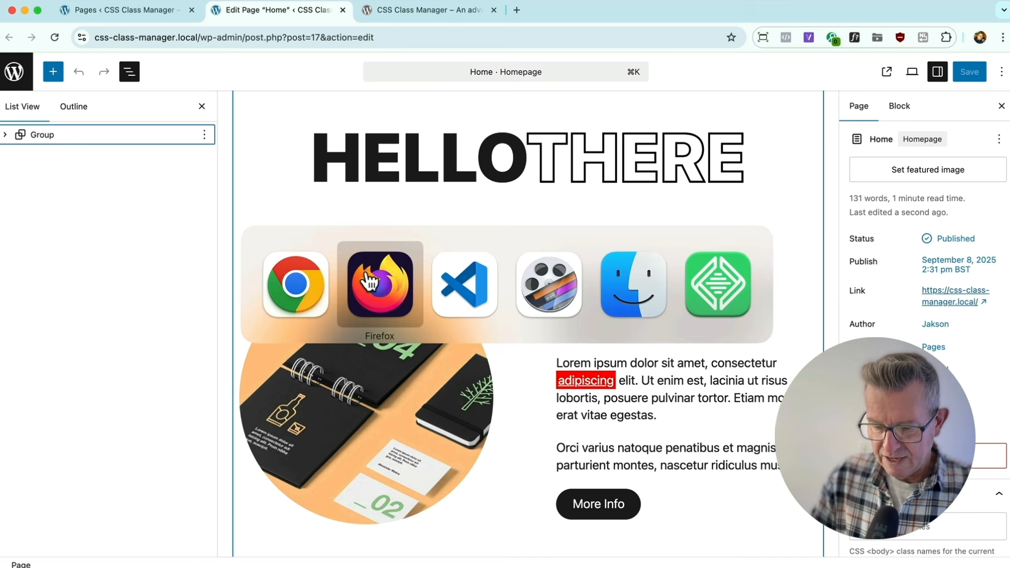
{"action": "left_click", "coordinate": [450, 289]}
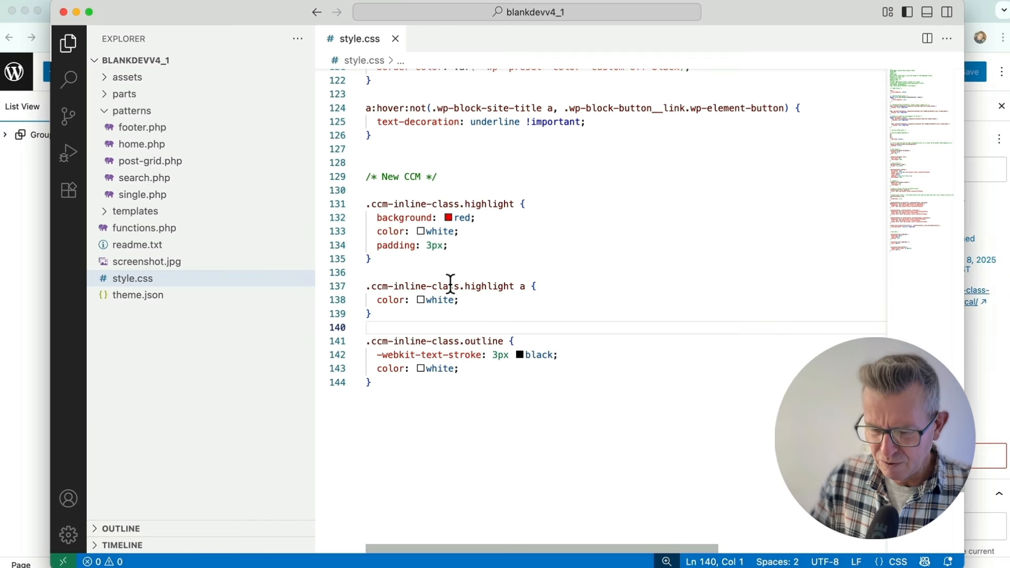
{"action": "key", "text": "super+Tab"}
{"action": "key", "text": "super+Tab"}
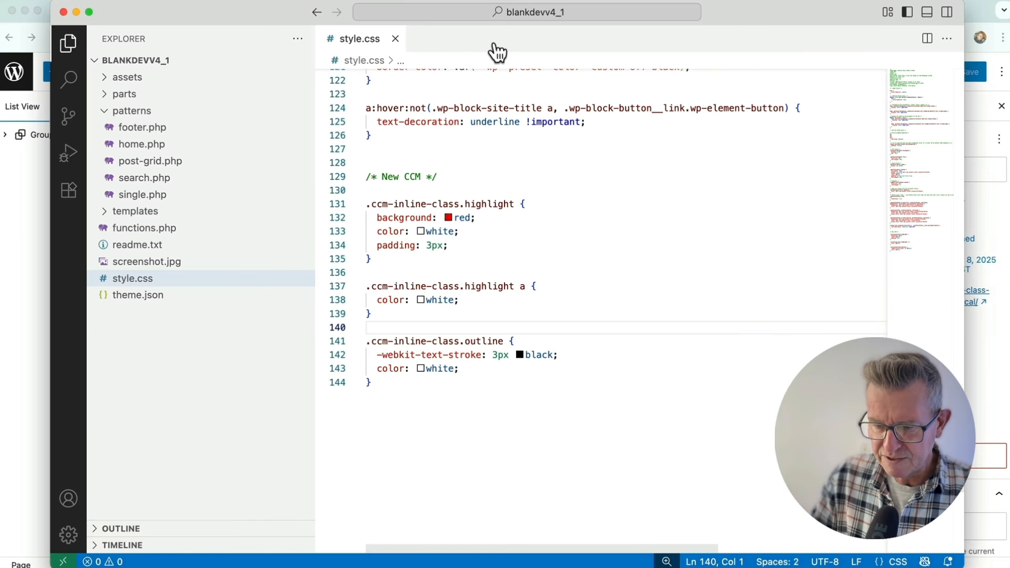
{"action": "left_click", "coordinate": [494, 45]}
{"action": "left_click_drag", "start_coordinate": [376, 460], "coordinate": [295, 37]}
{"action": "key", "text": "super+c"}
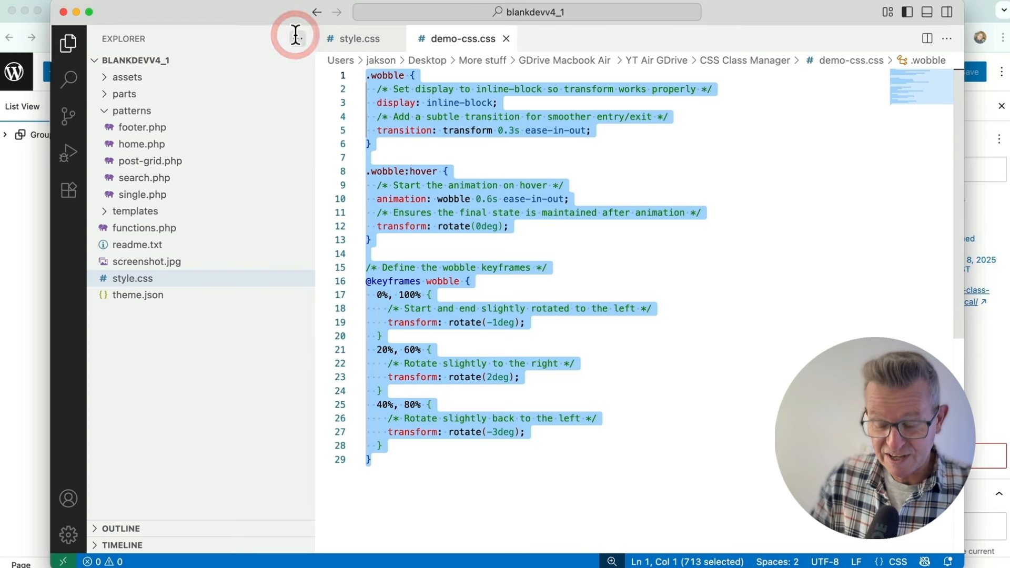
Paste the wobble rules and keyframes into style.css below the outline rule, and switch to Firefox to check the Home page.
{"action": "left_click", "coordinate": [360, 38]}
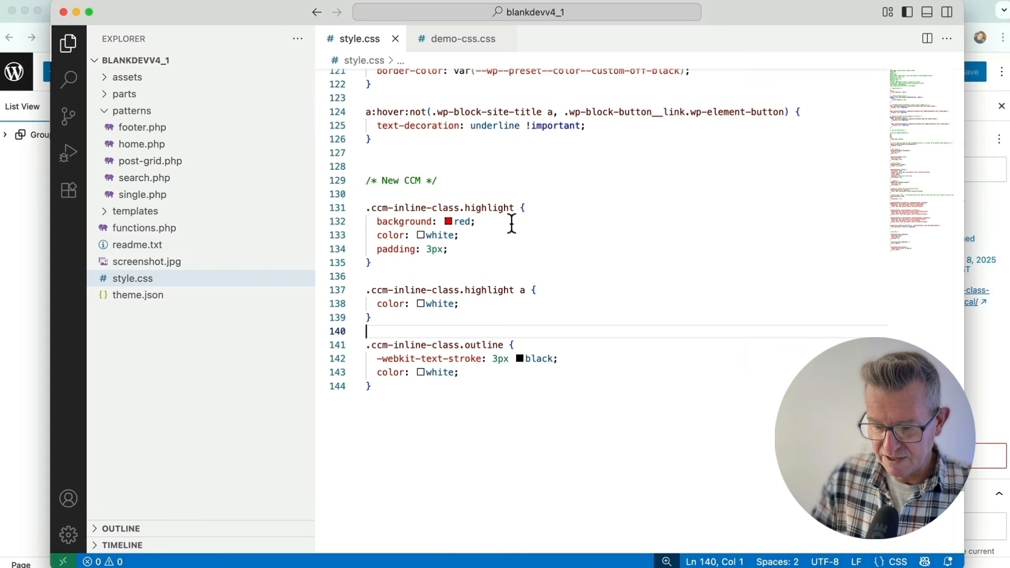
{"action": "left_click", "coordinate": [390, 416]}
{"action": "key", "text": "Return"}
{"action": "key", "text": "Return"}
{"action": "key", "text": "super+v"}
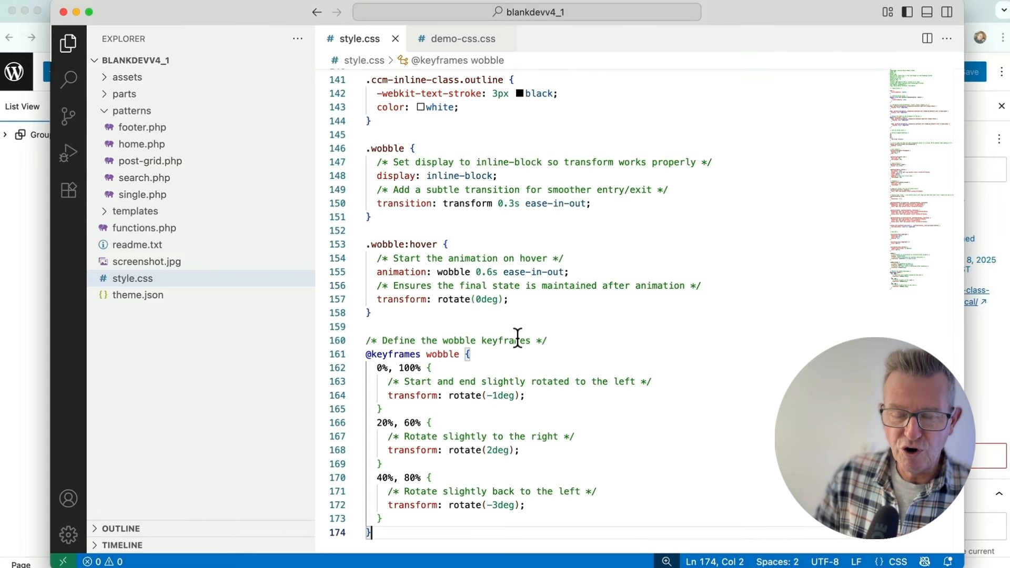
{"action": "key", "text": "super+Tab"}
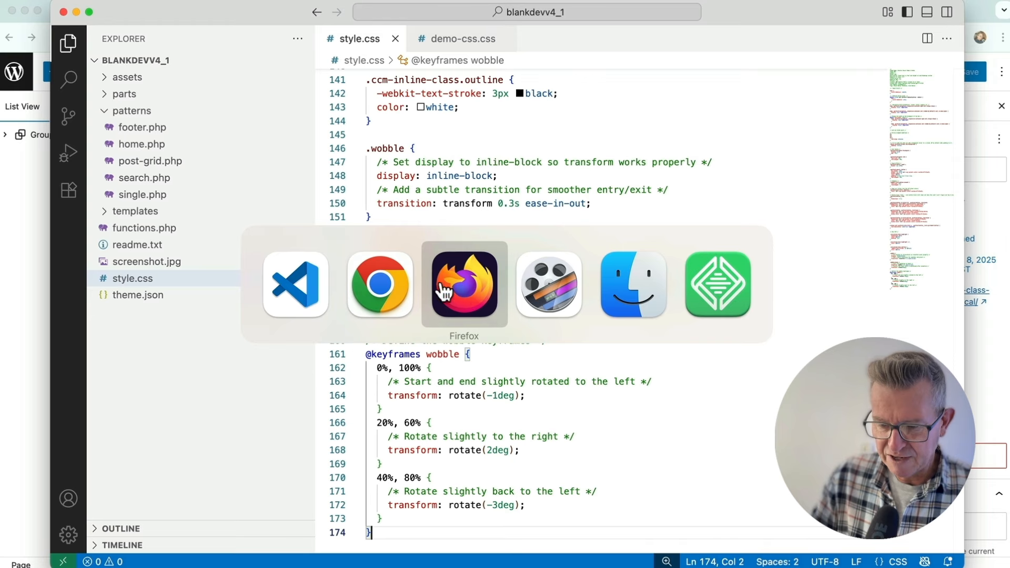
{"action": "key", "text": "super+Tab"}
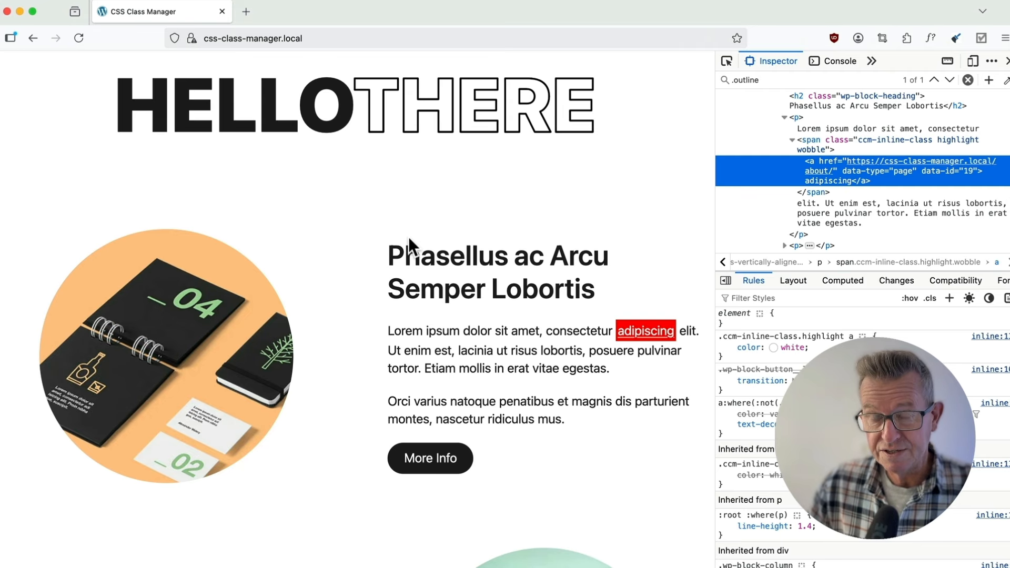
Switch to Chrome and open the About page from the Pages list for editing in a new tab.
{"action": "key", "text": "super+Tab"}
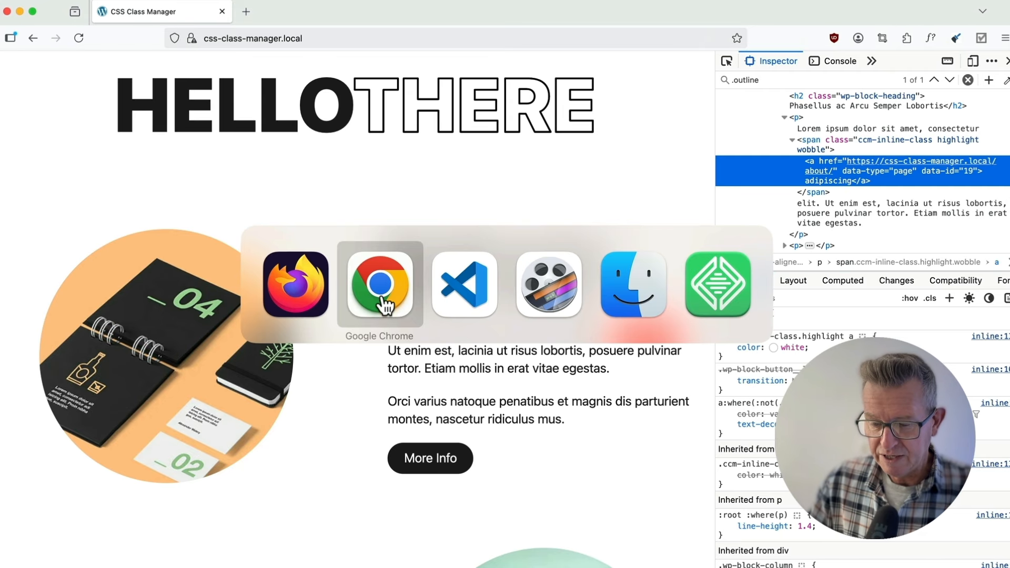
{"action": "left_click", "coordinate": [385, 305]}
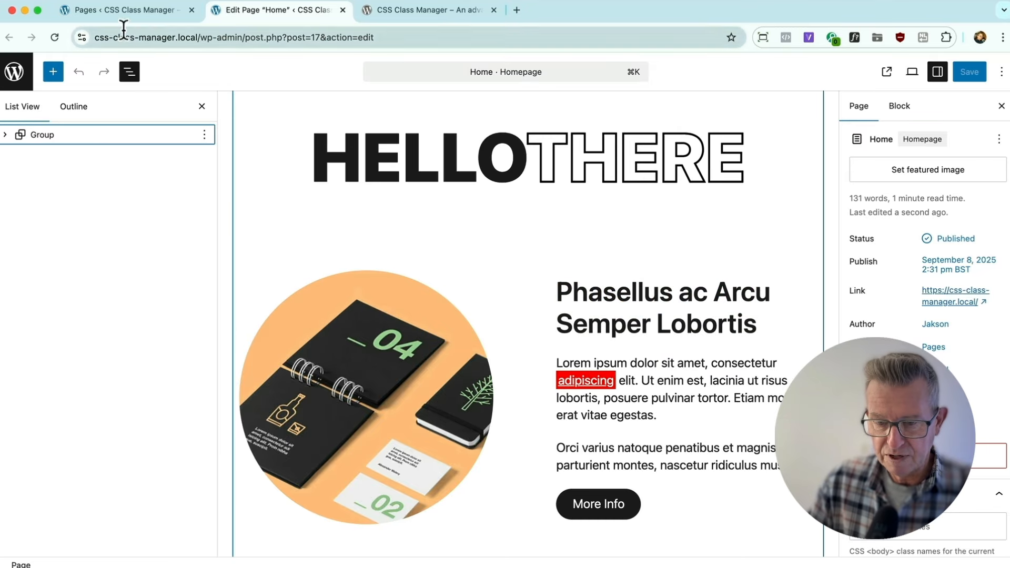
{"action": "left_click", "coordinate": [118, 10]}
{"action": "scroll", "coordinate": [245, 327], "scroll_direction": "up", "scroll_amount": 3}
{"action": "right_click", "coordinate": [233, 201]}
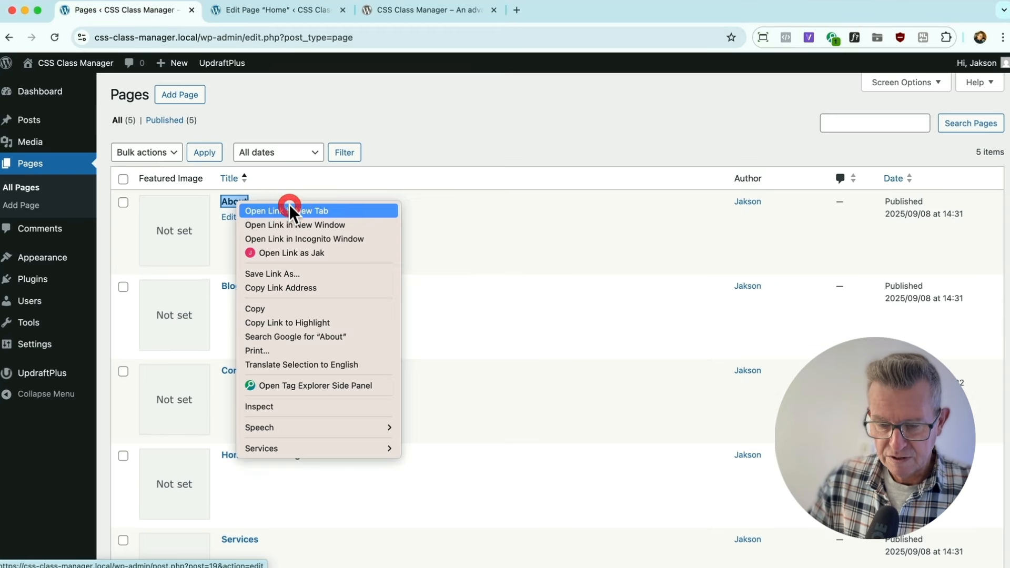
{"action": "left_click", "coordinate": [289, 204]}
{"action": "left_click", "coordinate": [439, 9]}
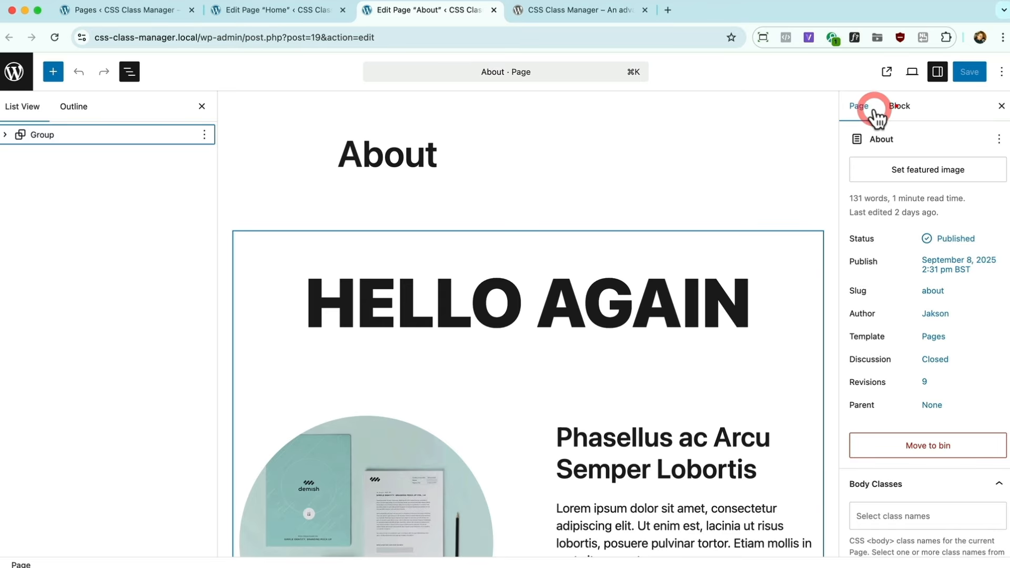
Add the existing dark-mode class to the About page's Body Classes and save the page.
{"action": "left_click", "coordinate": [901, 108]}
{"action": "left_click", "coordinate": [857, 108]}
{"action": "scroll", "coordinate": [876, 301], "scroll_direction": "down", "scroll_amount": 1}
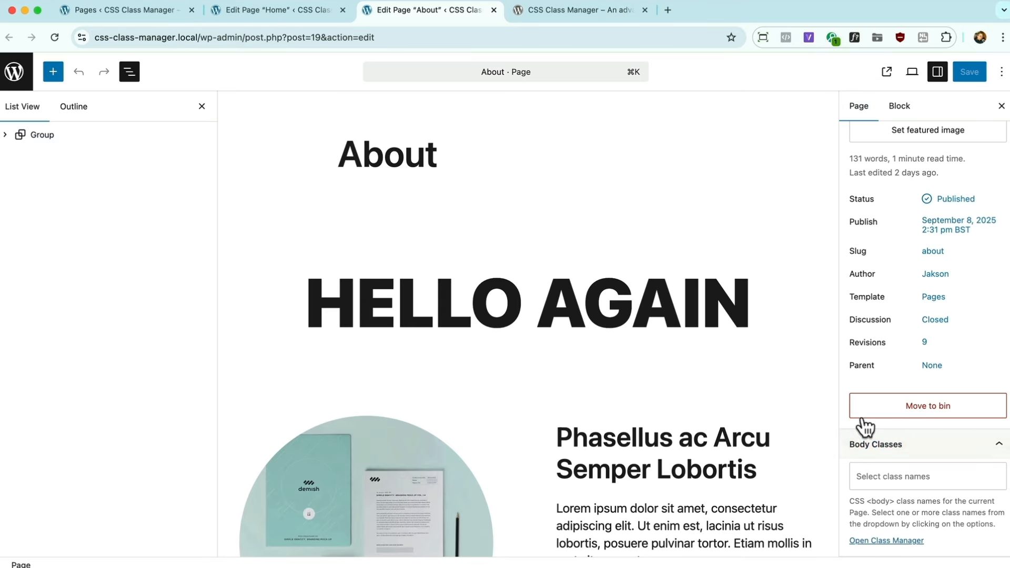
{"action": "left_click", "coordinate": [876, 477]}
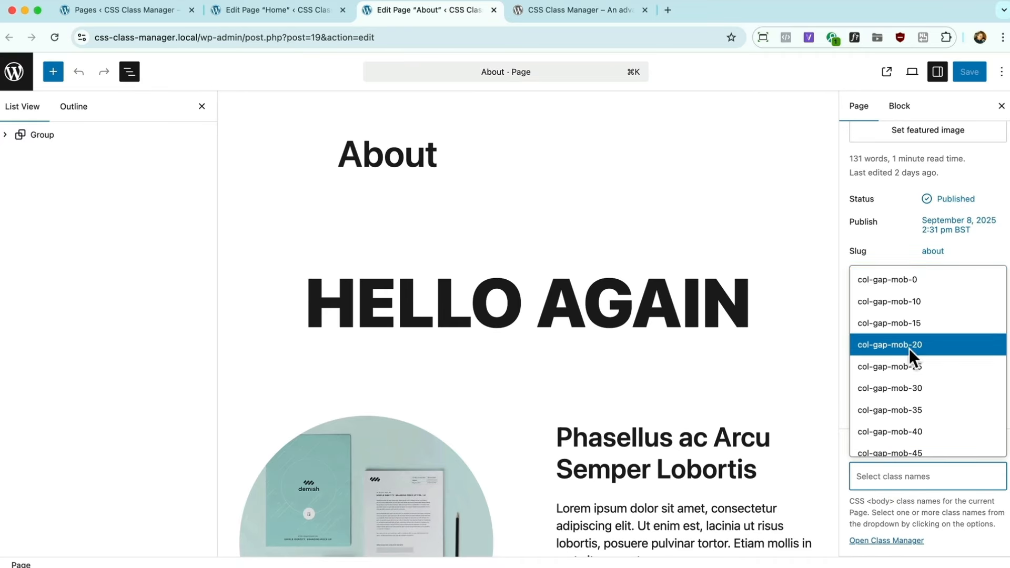
{"action": "scroll", "coordinate": [909, 348], "scroll_direction": "down", "scroll_amount": 1}
{"action": "scroll", "coordinate": [909, 348], "scroll_direction": "up", "scroll_amount": 5}
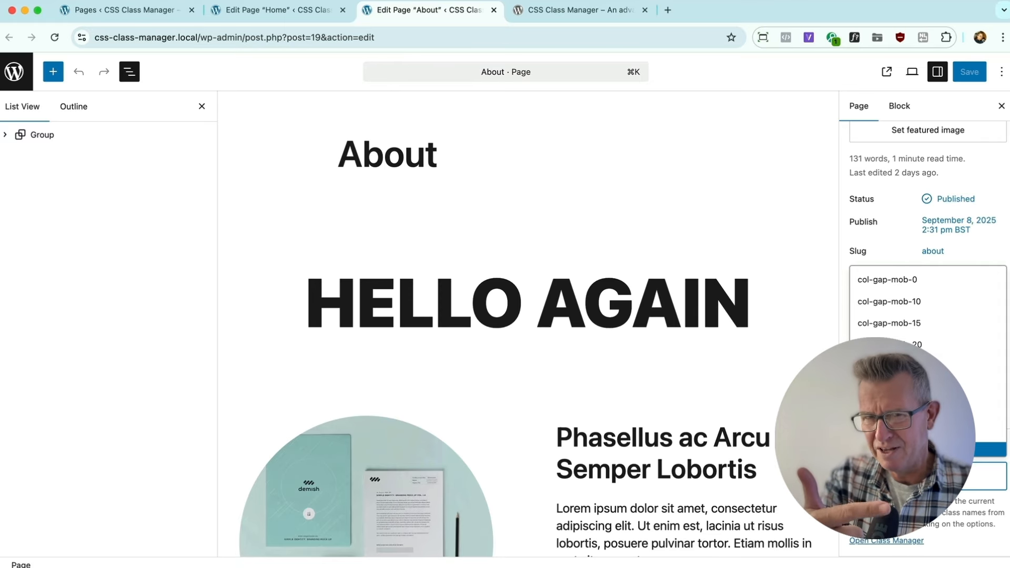
{"action": "left_click", "coordinate": [878, 481]}
{"action": "left_click", "coordinate": [877, 481]}
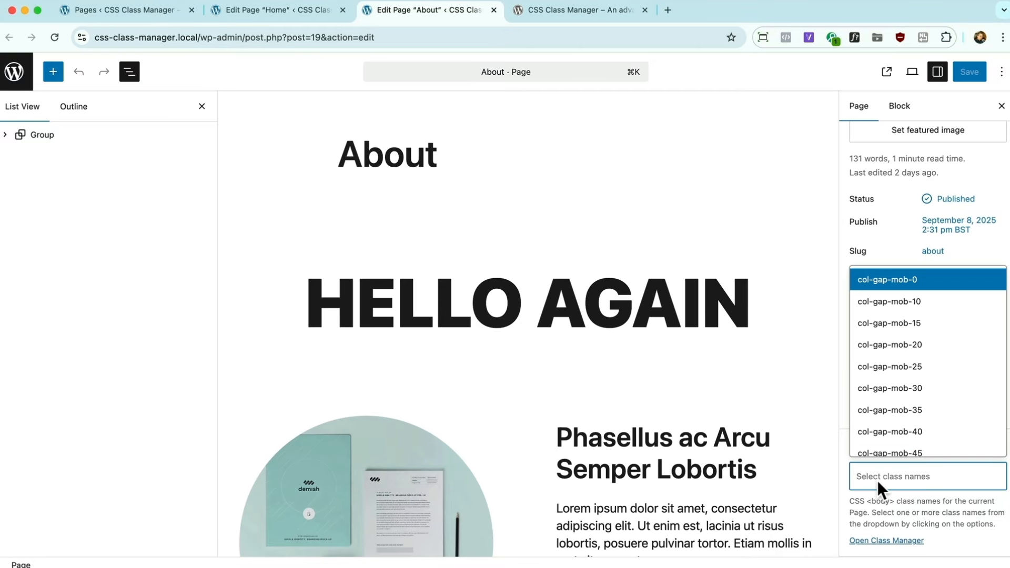
{"action": "type", "text": "dar"}
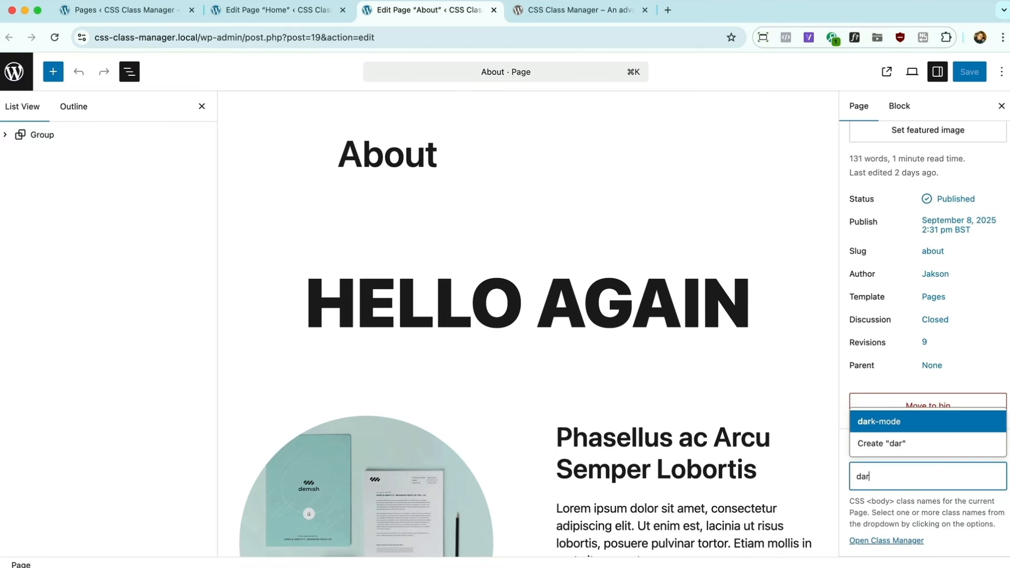
{"action": "left_click", "coordinate": [910, 421]}
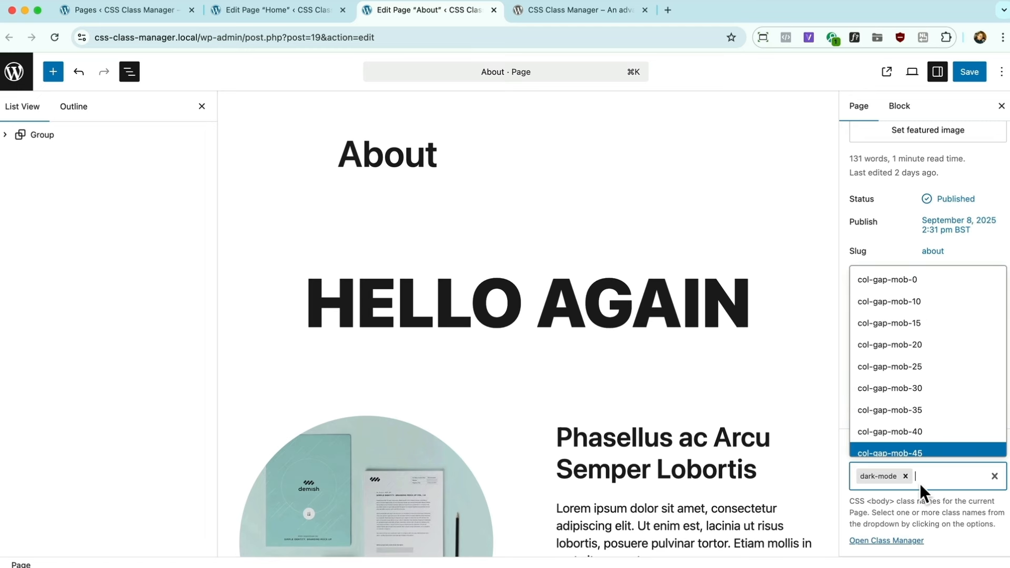
{"action": "left_click", "coordinate": [968, 80]}
Switch to Firefox and find .dark-mode in the inspector markup on the About page's body element.
{"action": "key", "text": "super+Tab"}
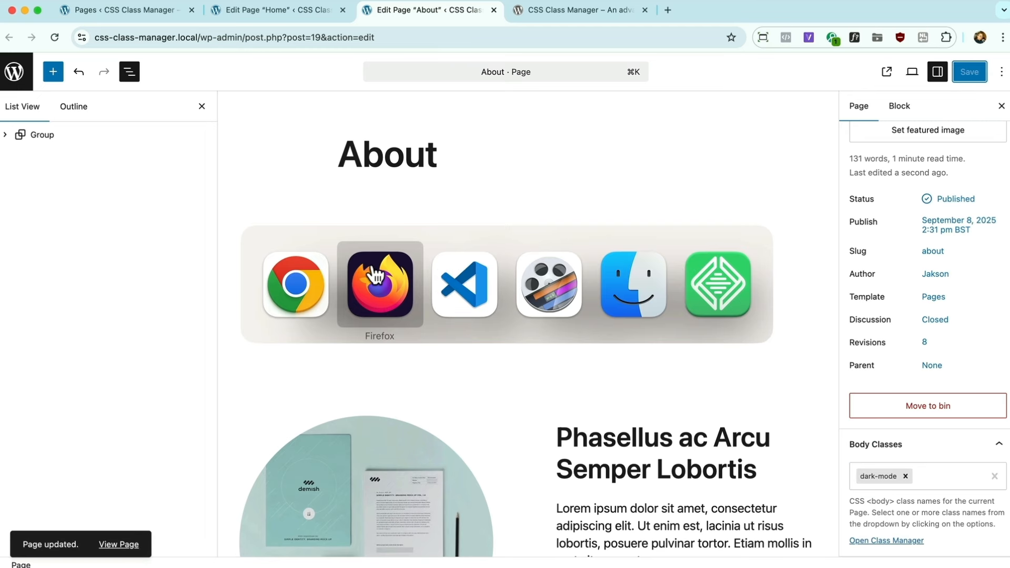
{"action": "left_click", "coordinate": [646, 331]}
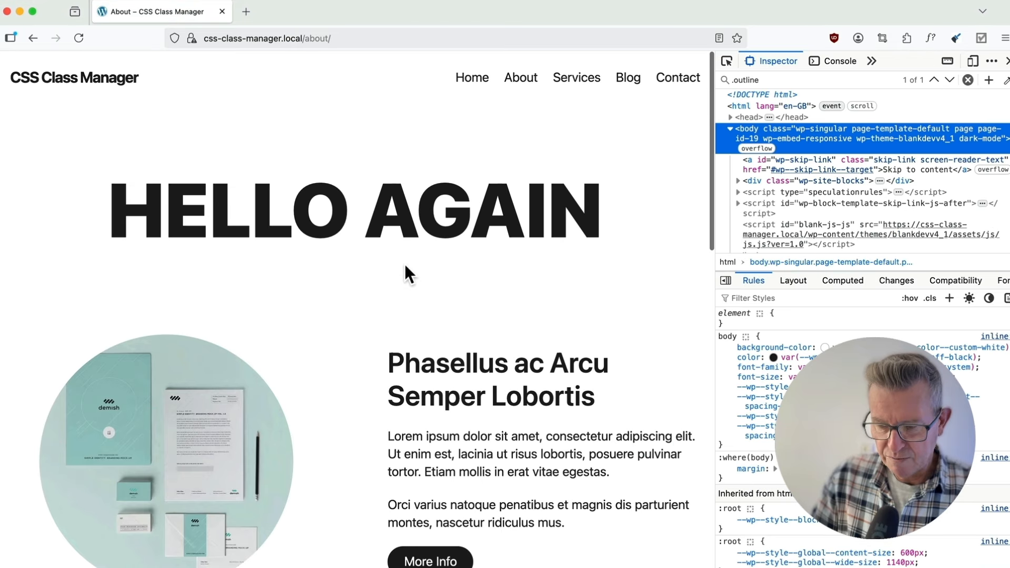
{"action": "left_click", "coordinate": [760, 80]}
{"action": "key", "text": "super+a"}
{"action": "type", "text": "da"}
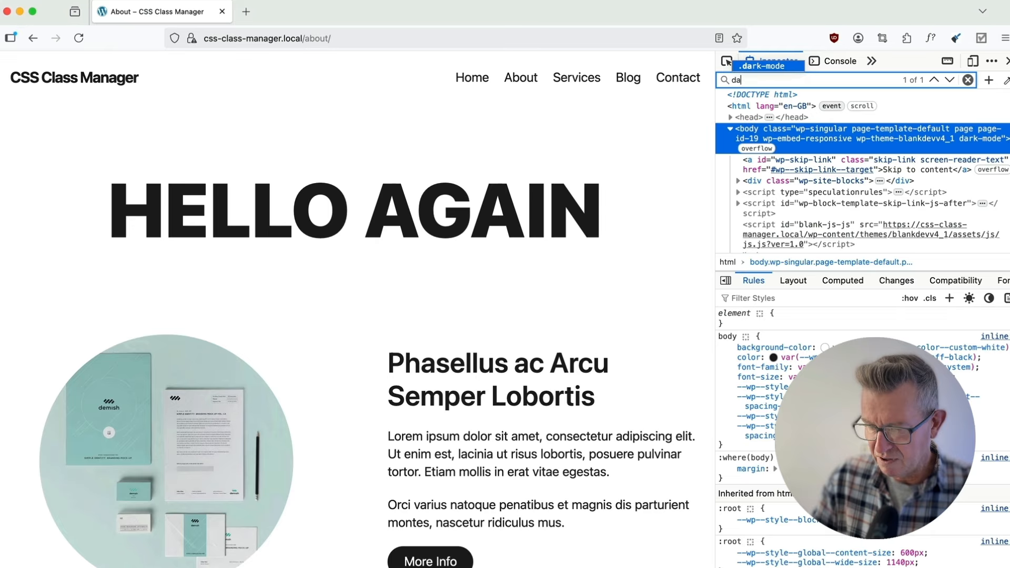
{"action": "key", "text": "Return"}
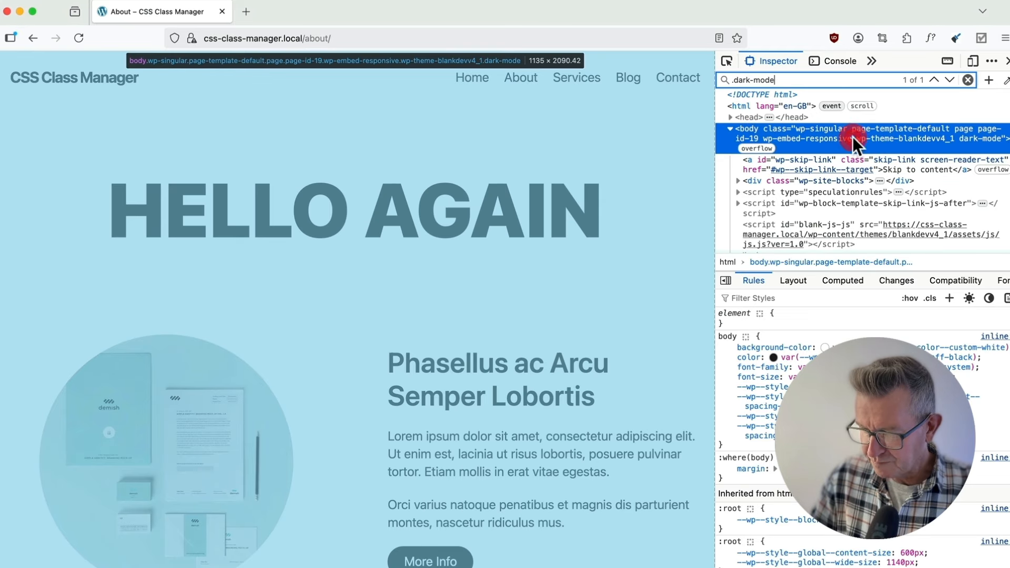
{"action": "double_click", "coordinate": [852, 137]}
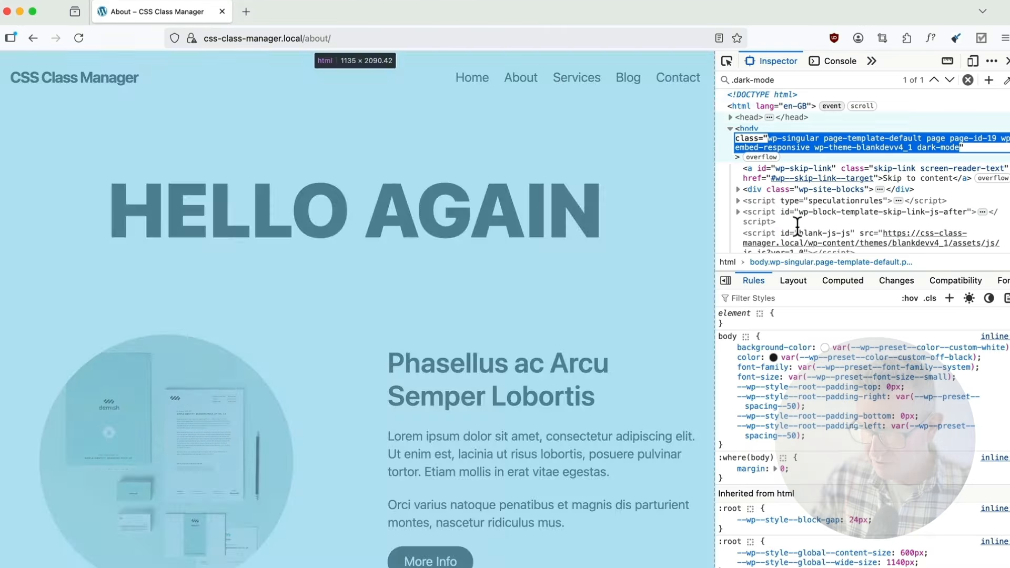
Create a new CSS rule for the body element with the selector body.dark-mode.
{"action": "left_click", "coordinate": [950, 298]}
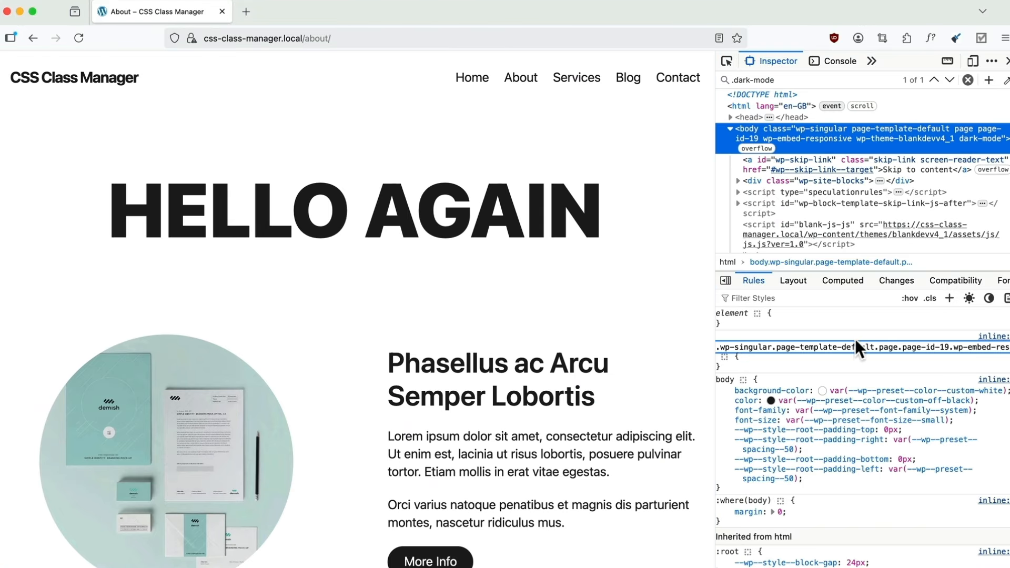
{"action": "scroll", "coordinate": [832, 350], "scroll_direction": "right", "scroll_amount": 4}
{"action": "left_click_drag", "start_coordinate": [982, 347], "coordinate": [899, 263]}
{"action": "type", "text": "body.dark-mode"}
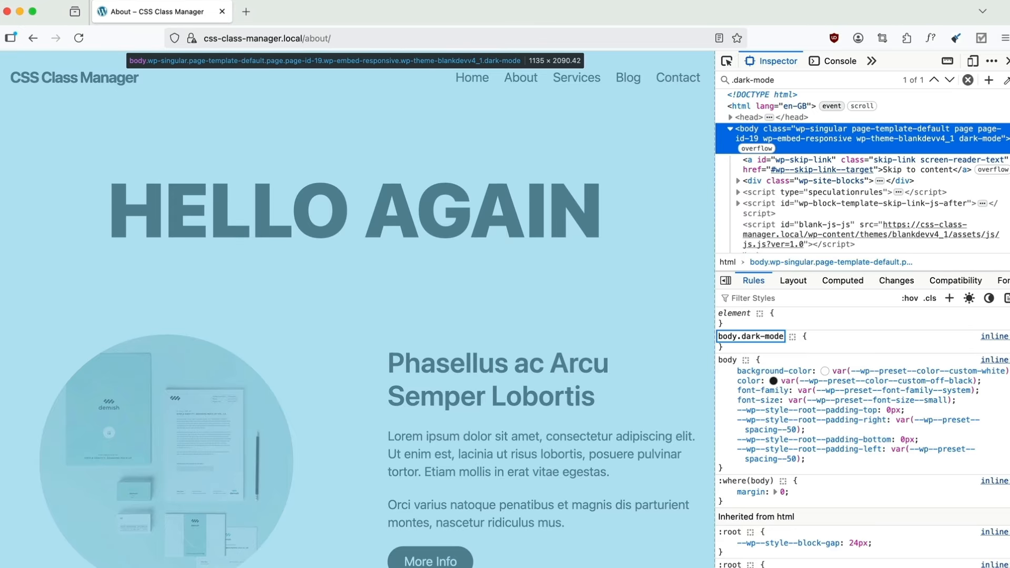
{"action": "key", "text": "Return"}
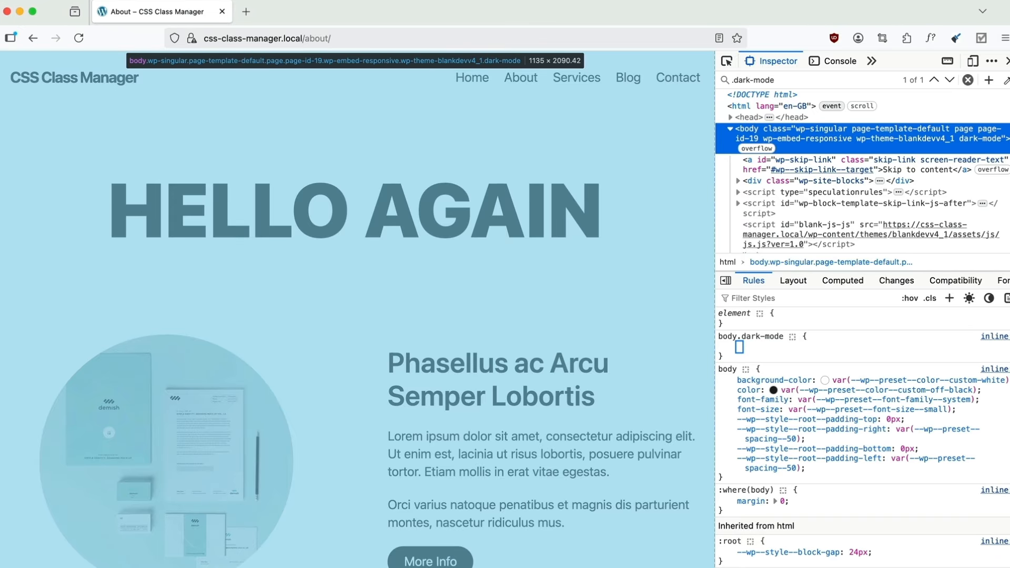
Give the body.dark-mode rule a black background and a white text color.
{"action": "type", "text": "background"}
{"action": "key", "text": "Tab"}
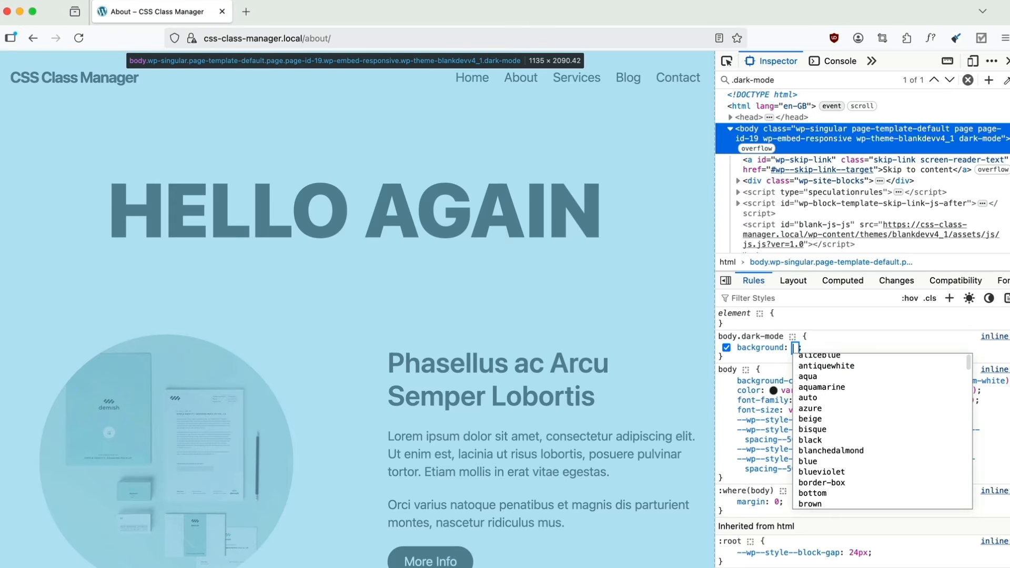
{"action": "type", "text": "black"}
{"action": "key", "text": "Return"}
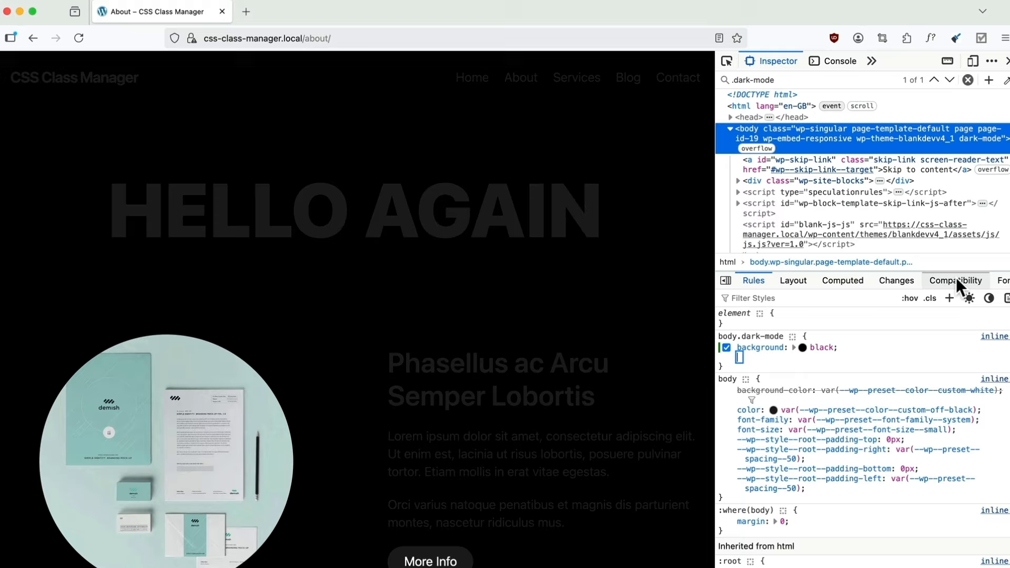
{"action": "type", "text": "color"}
{"action": "key", "text": "Tab"}
{"action": "type", "text": "w"}
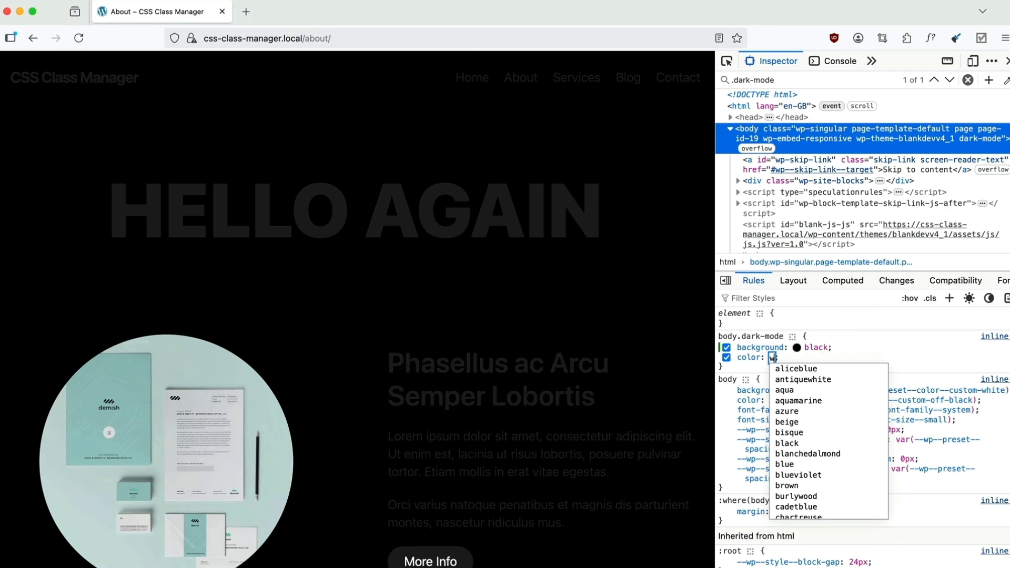
{"action": "type", "text": "hite"}
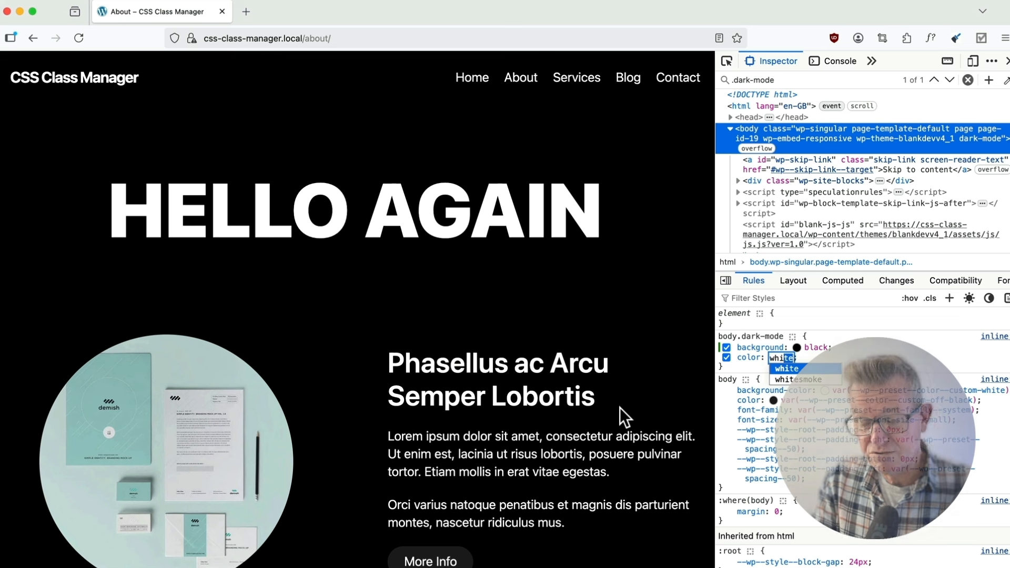
{"action": "left_click", "coordinate": [891, 369]}
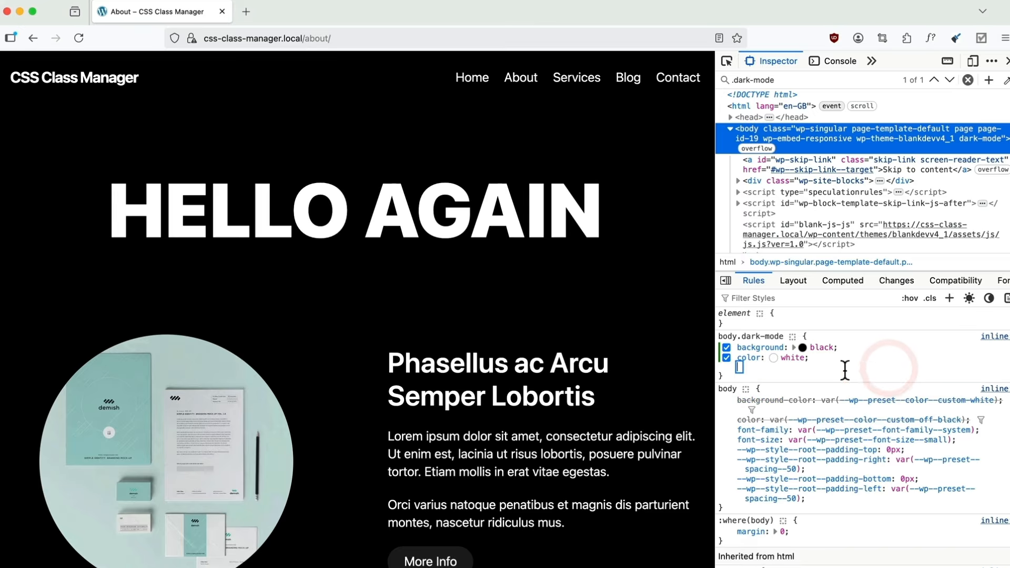
Copy the body.dark-mode rule to the end of style.css in Visual Studio Code, below the wobble keyframes, and return to Firefox.
{"action": "right_click", "coordinate": [761, 336]}
{"action": "left_click", "coordinate": [787, 362]}
{"action": "key", "text": "super+Tab"}
{"action": "key", "text": "super+Tab"}
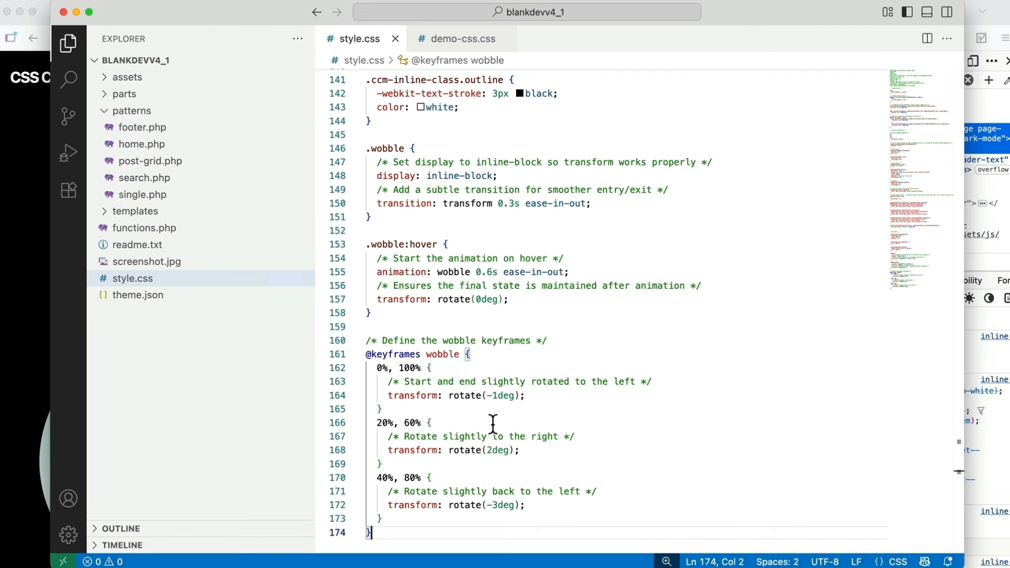
{"action": "key", "text": "Return"}
{"action": "key", "text": "Return"}
{"action": "key", "text": "super+v"}
{"action": "key", "text": "super+Tab"}
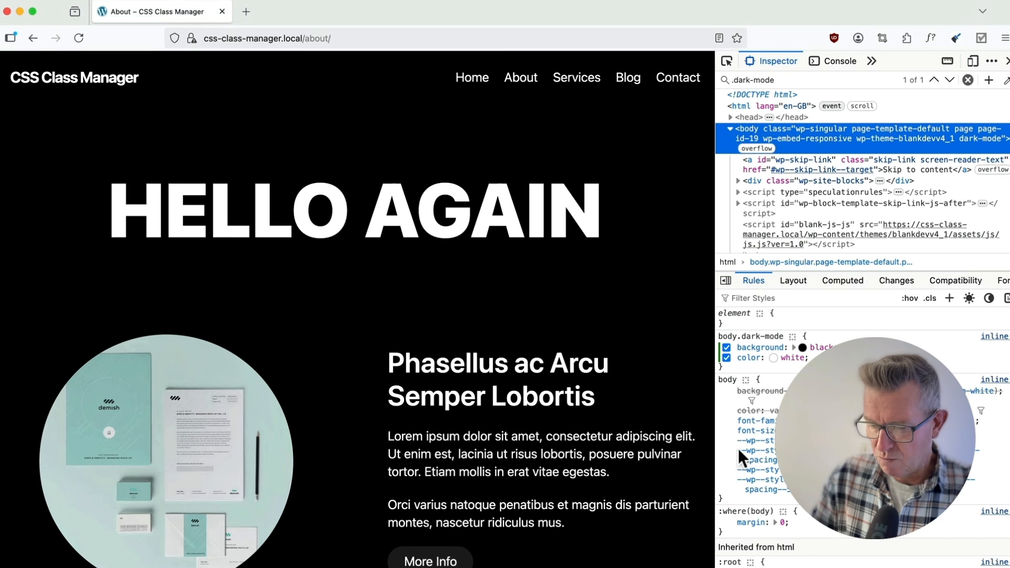
Inspect the More Info button on the About page and create a new CSS rule for its link element.
{"action": "scroll", "coordinate": [506, 448], "scroll_direction": "down", "scroll_amount": 1}
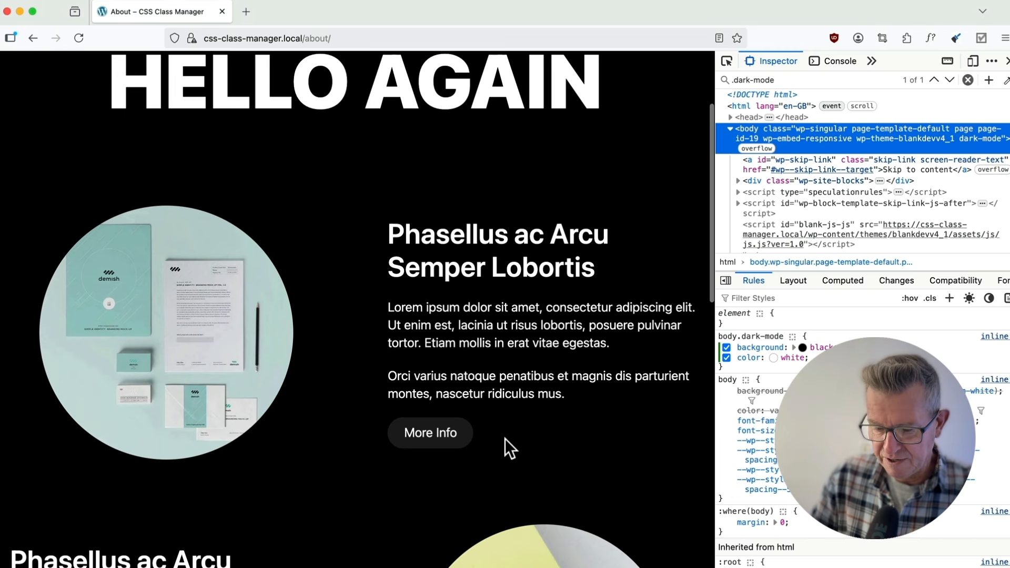
{"action": "right_click", "coordinate": [497, 438]}
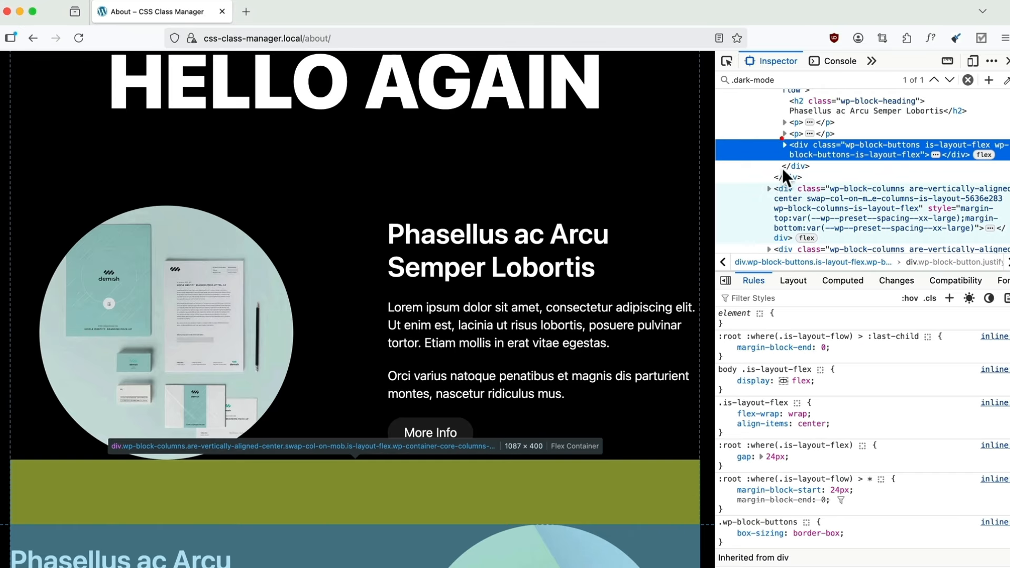
{"action": "left_click", "coordinate": [783, 144]}
{"action": "left_click", "coordinate": [811, 190]}
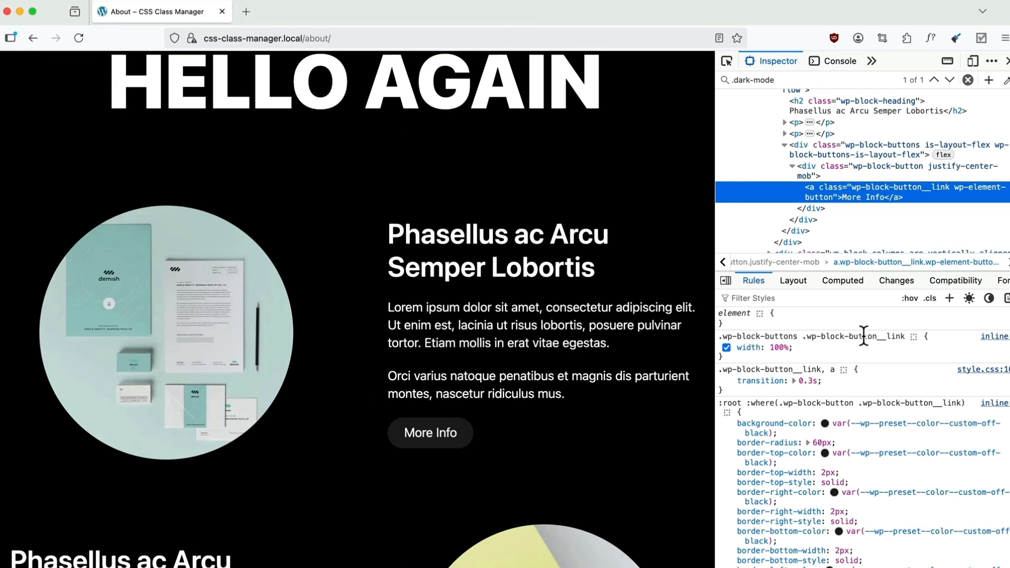
{"action": "left_click", "coordinate": [949, 297]}
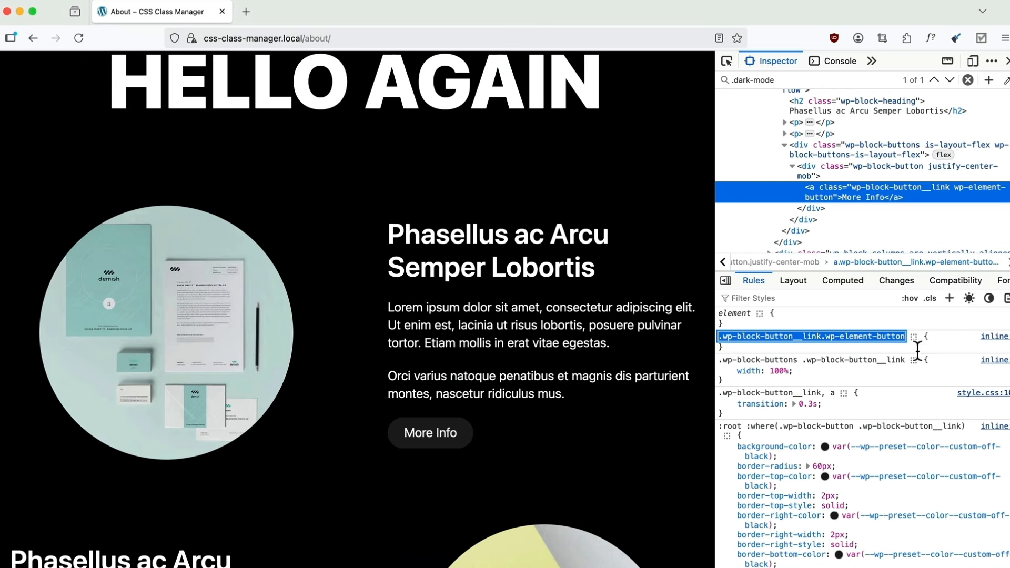
{"action": "key", "text": "Return"}
Give the button link rule a white background and a black text color.
{"action": "type", "text": "background"}
{"action": "key", "text": "Tab"}
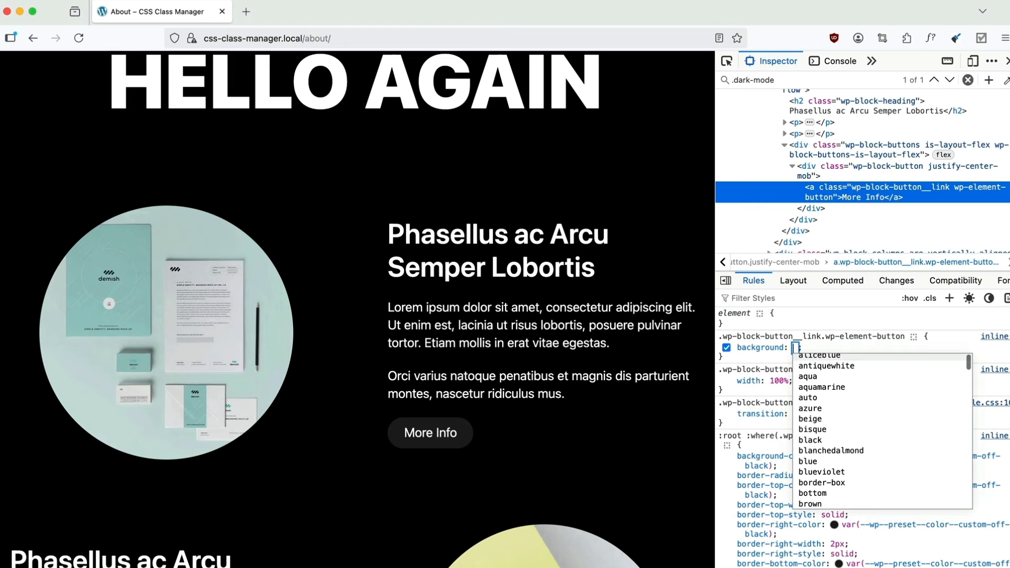
{"action": "type", "text": "white"}
{"action": "key", "text": "Return"}
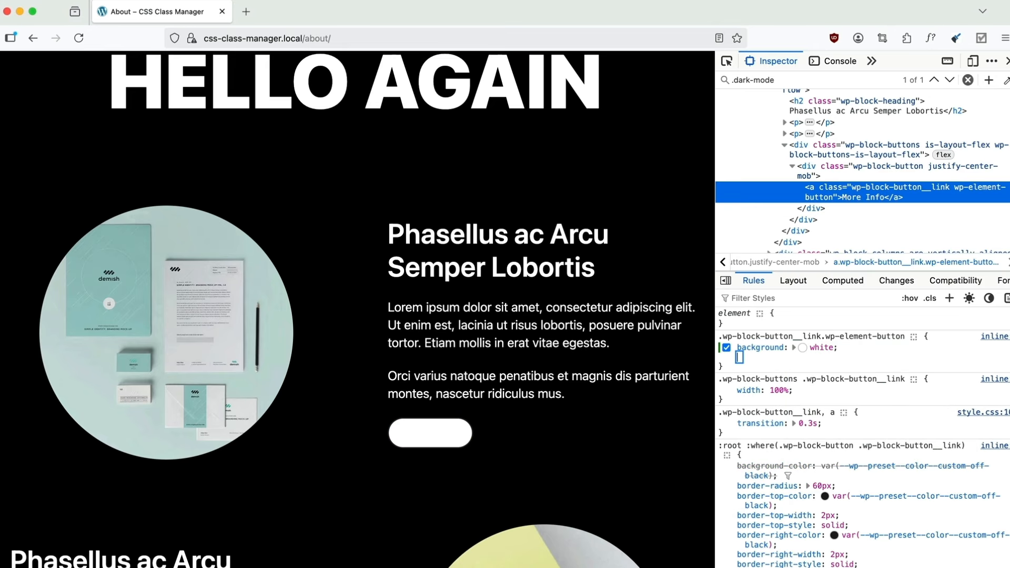
{"action": "type", "text": "color"}
{"action": "key", "text": "Tab"}
{"action": "type", "text": "black"}
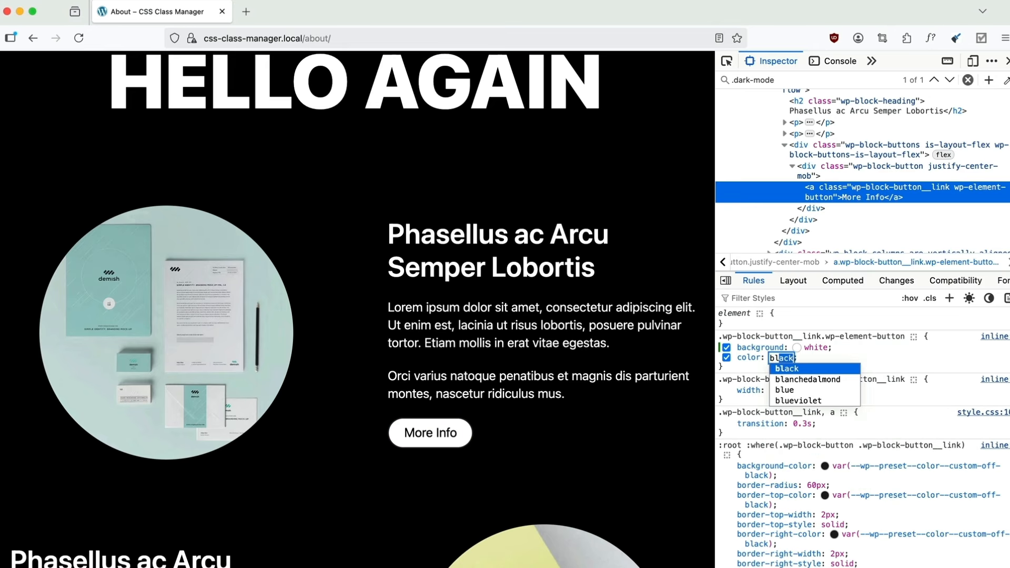
{"action": "key", "text": "Return"}
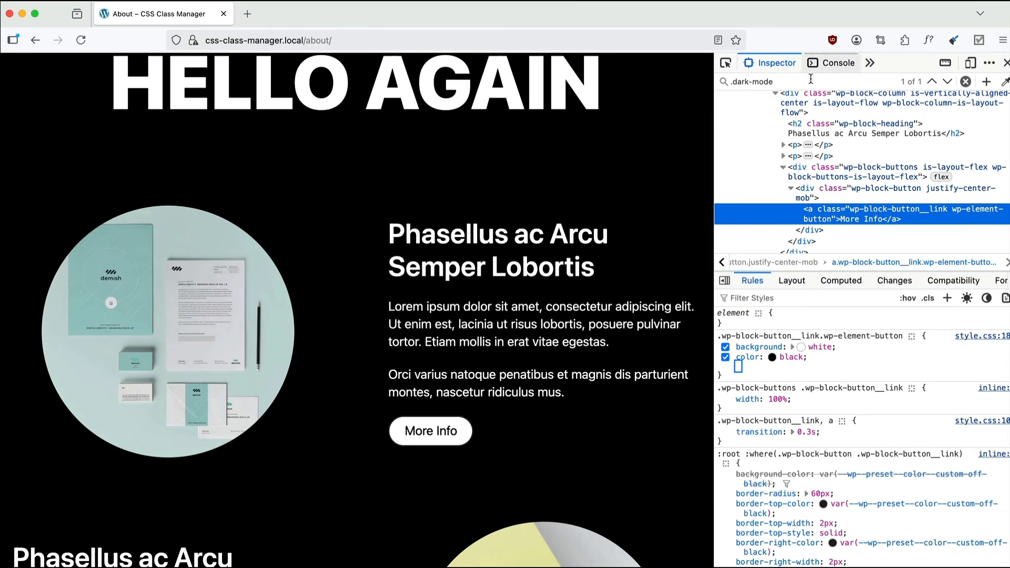
Prefix the button rule's selector so it reads .dark-mode .wp-block-button__link.wp-element-button.
{"action": "left_click", "coordinate": [769, 79]}
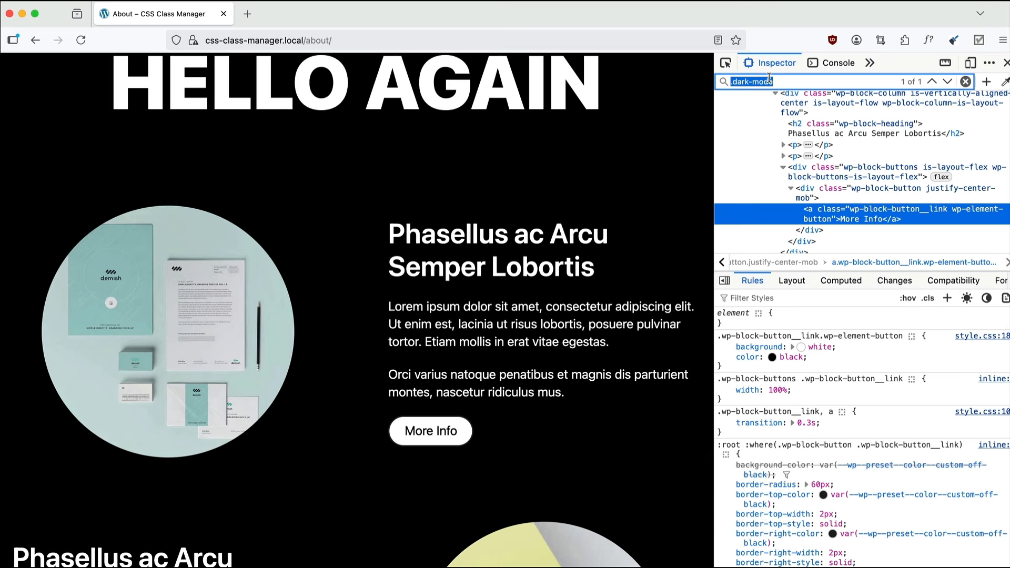
{"action": "left_click", "coordinate": [742, 336]}
{"action": "key", "text": "Home"}
{"action": "type", "text": ".dark-mode"}
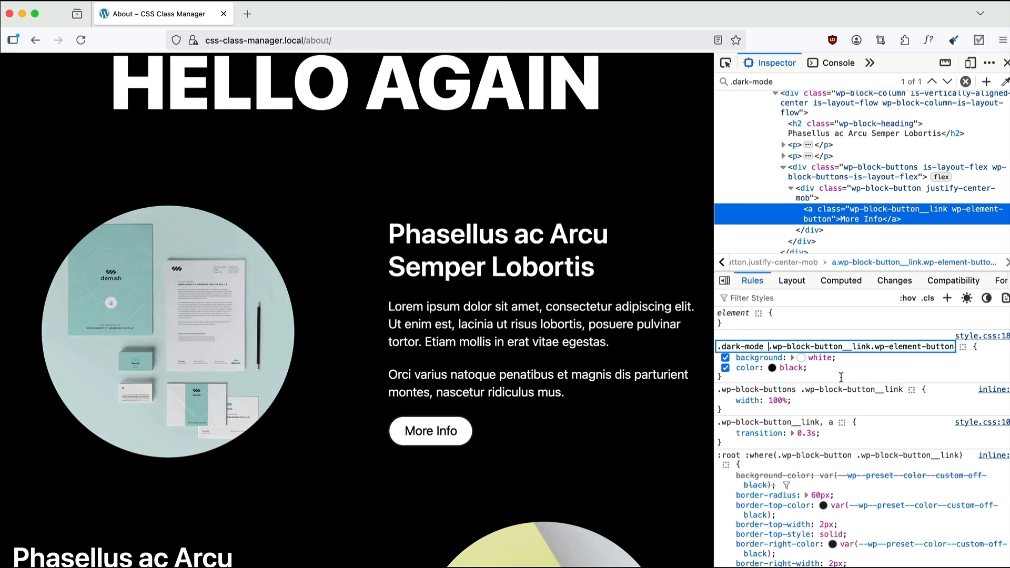
{"action": "key", "text": "Return"}
Copy the dark-mode button rule to the end of style.css in Visual Studio Code, save it, and return to Firefox.
{"action": "right_click", "coordinate": [778, 333]}
{"action": "left_click", "coordinate": [819, 354]}
{"action": "key", "text": "super+Tab"}
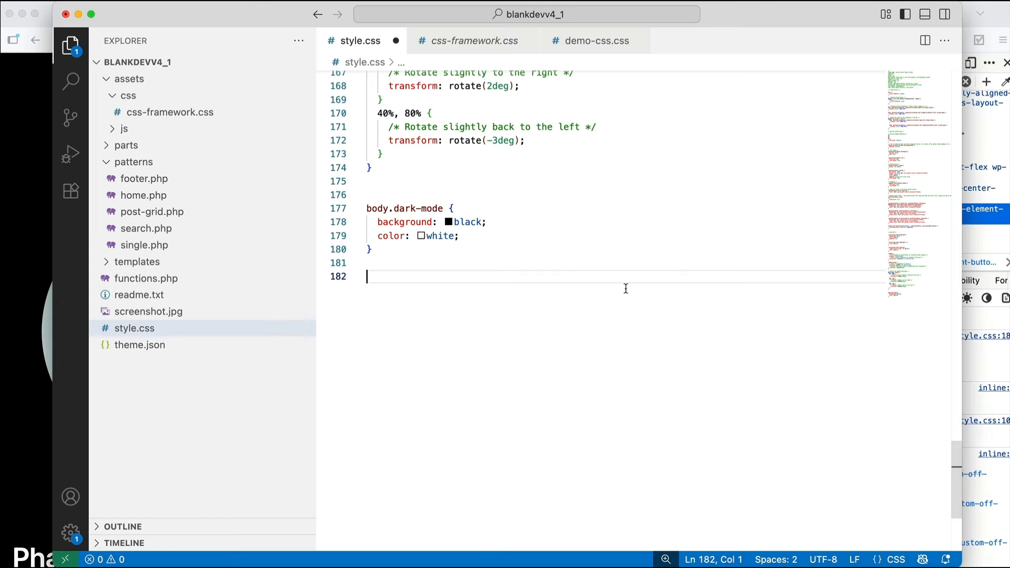
{"action": "key", "text": "super+v"}
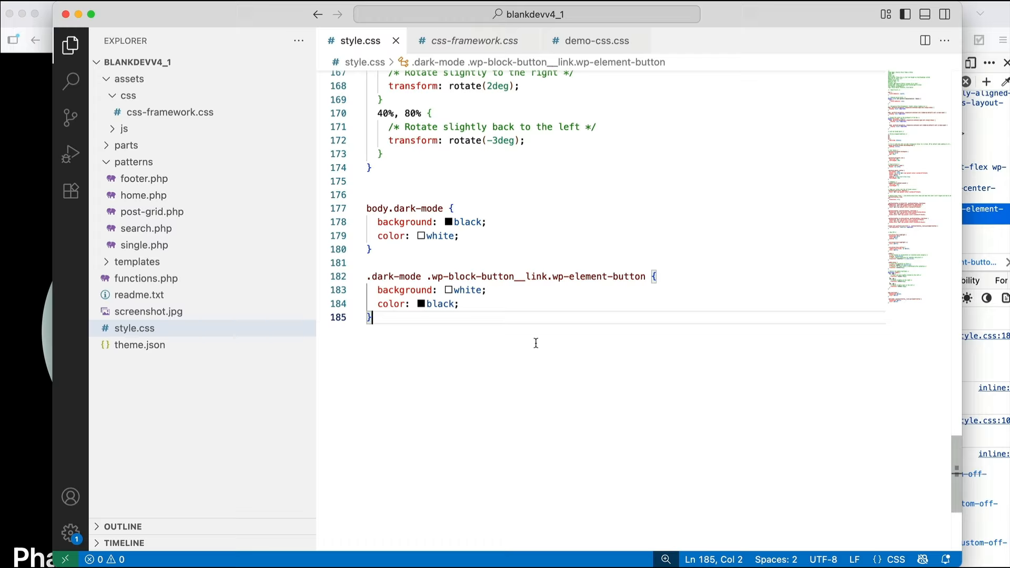
{"action": "key", "text": "super+Tab"}
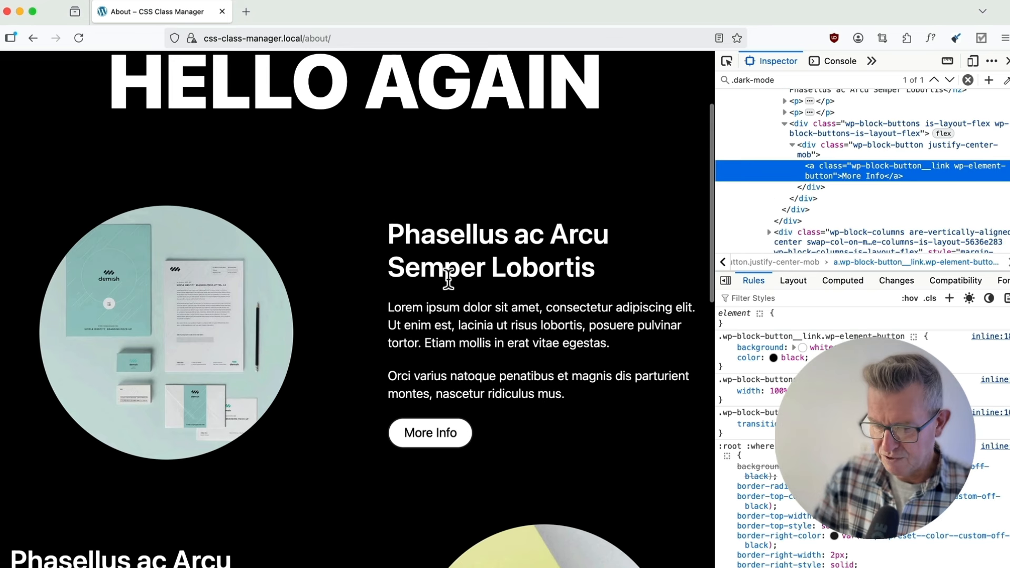
{"action": "scroll", "coordinate": [447, 279], "scroll_direction": "up", "scroll_amount": 5}
Switch to the About page editor in Chrome, remove the dark-mode body class, and save the page.
{"action": "key", "text": "super+Tab"}
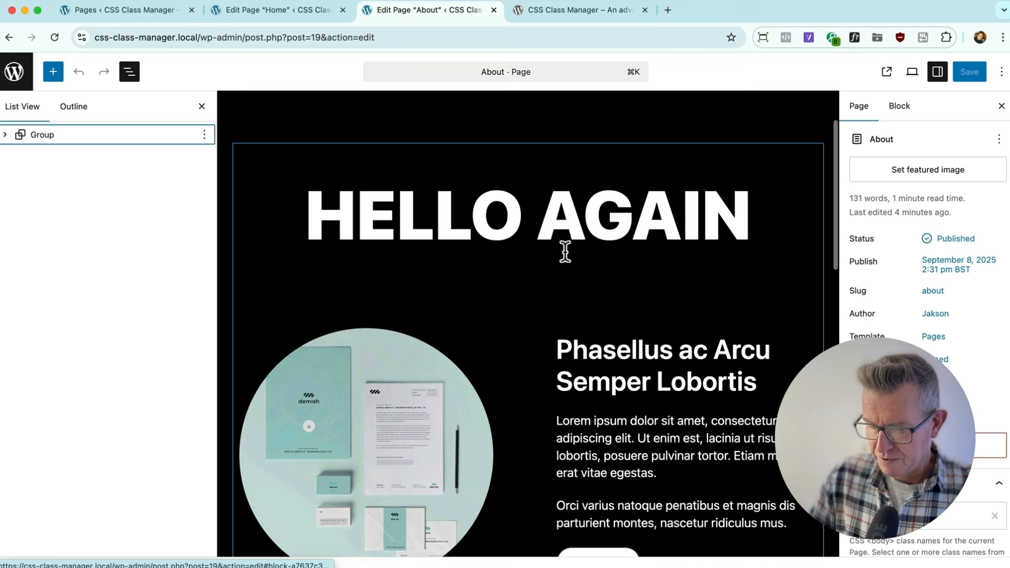
{"action": "left_click", "coordinate": [910, 517]}
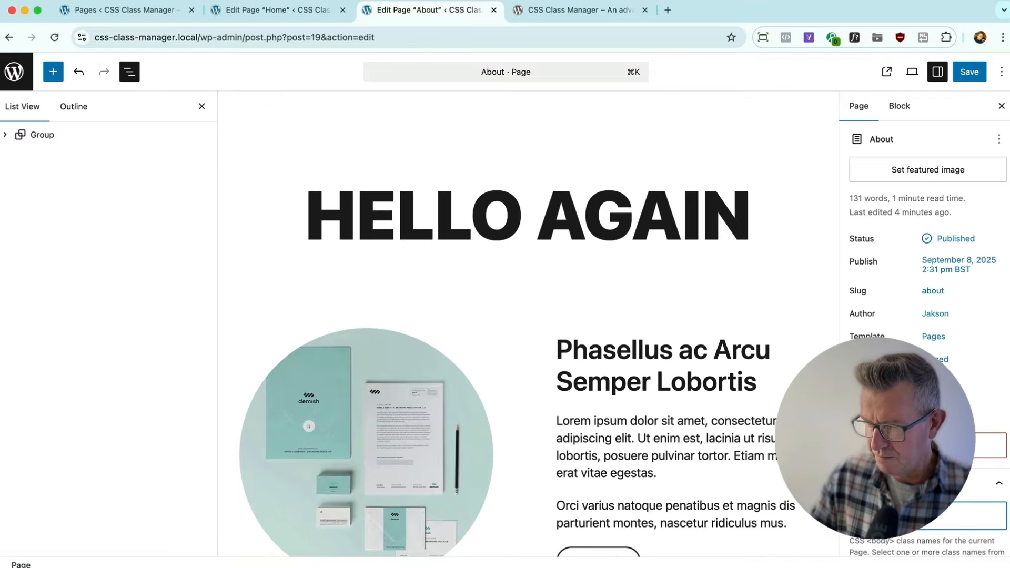
{"action": "left_click", "coordinate": [970, 71]}
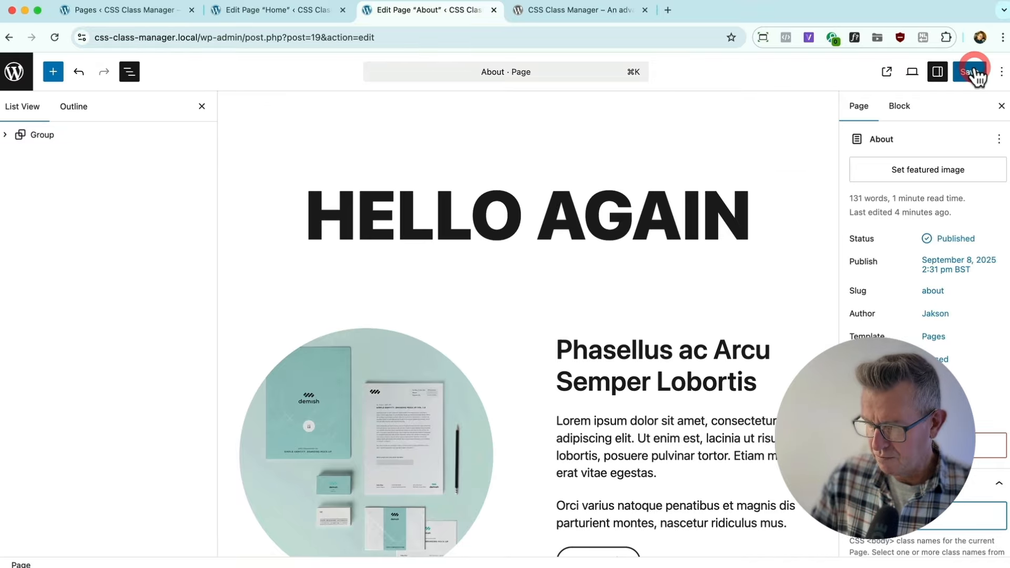
Leave the page editor and open the About page for editing in the Site Editor.
{"action": "left_click", "coordinate": [16, 74]}
{"action": "mouse_move", "coordinate": [42, 257]}
{"action": "left_click", "coordinate": [129, 279]}
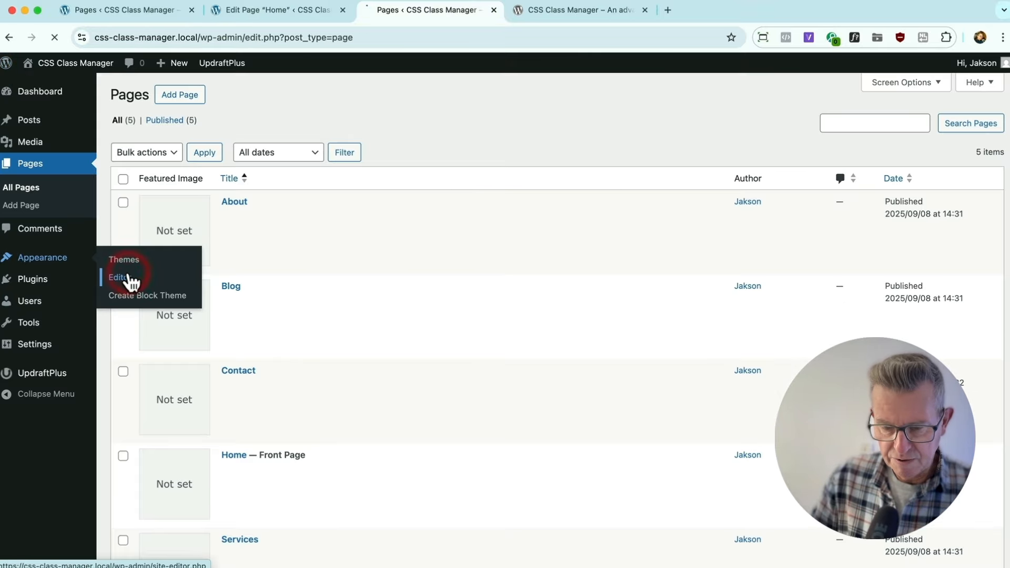
{"action": "left_click", "coordinate": [47, 262]}
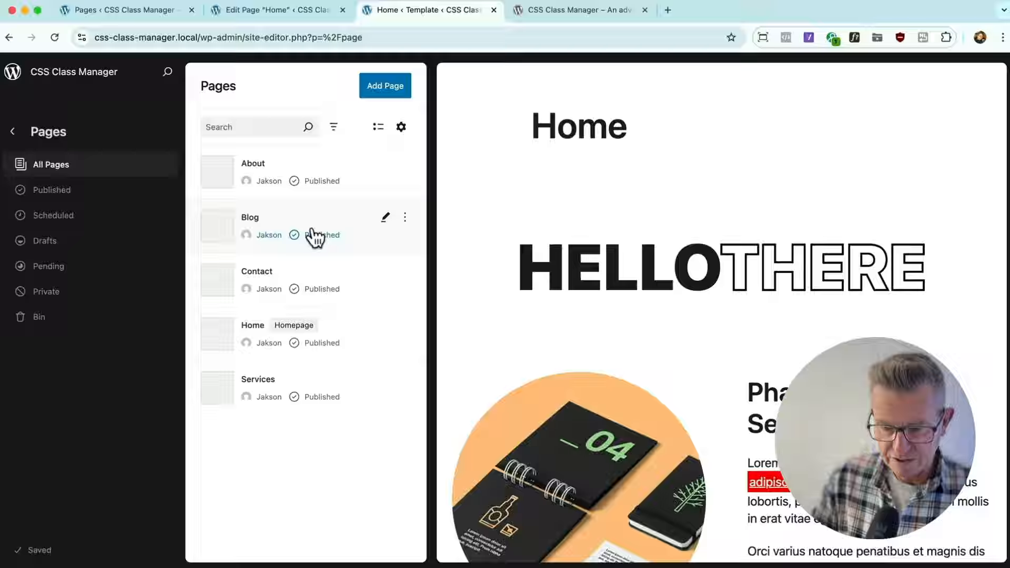
{"action": "left_click", "coordinate": [352, 169]}
{"action": "left_click", "coordinate": [778, 262]}
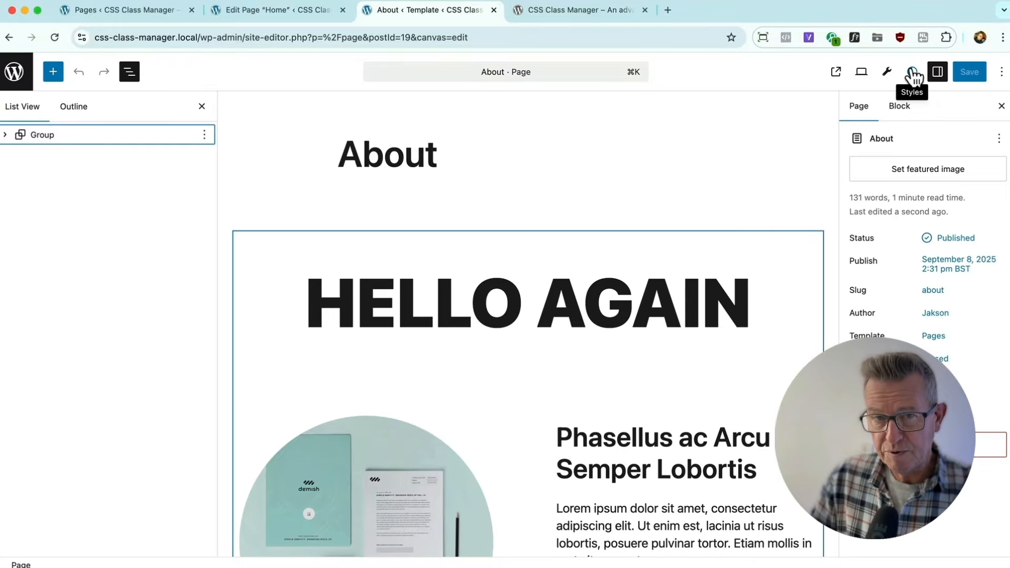
Open the site's Additional CSS in the global styles, ready for entering code.
{"action": "left_click", "coordinate": [914, 73]}
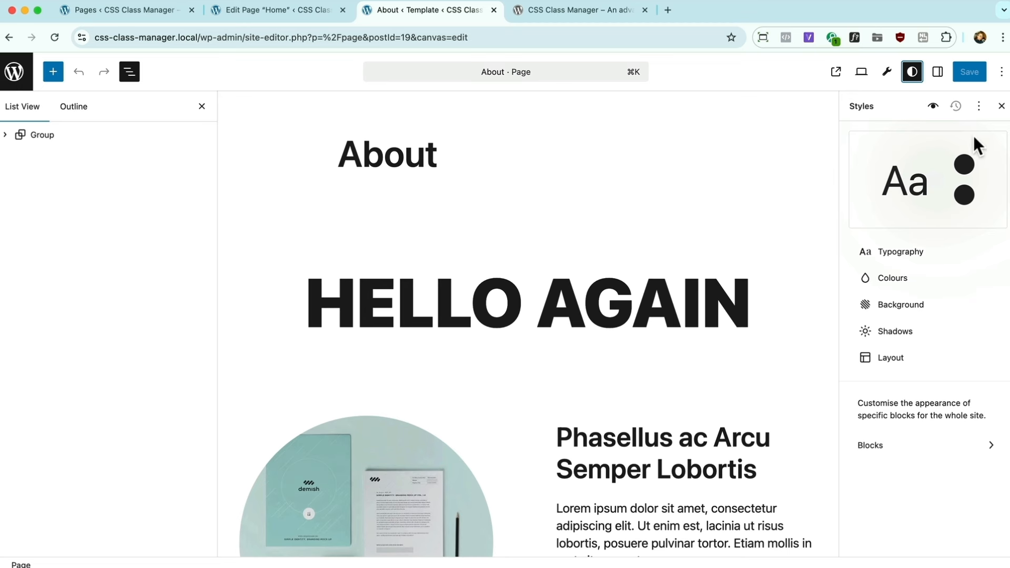
{"action": "left_click", "coordinate": [979, 108]}
{"action": "left_click", "coordinate": [926, 143]}
{"action": "left_click", "coordinate": [898, 318]}
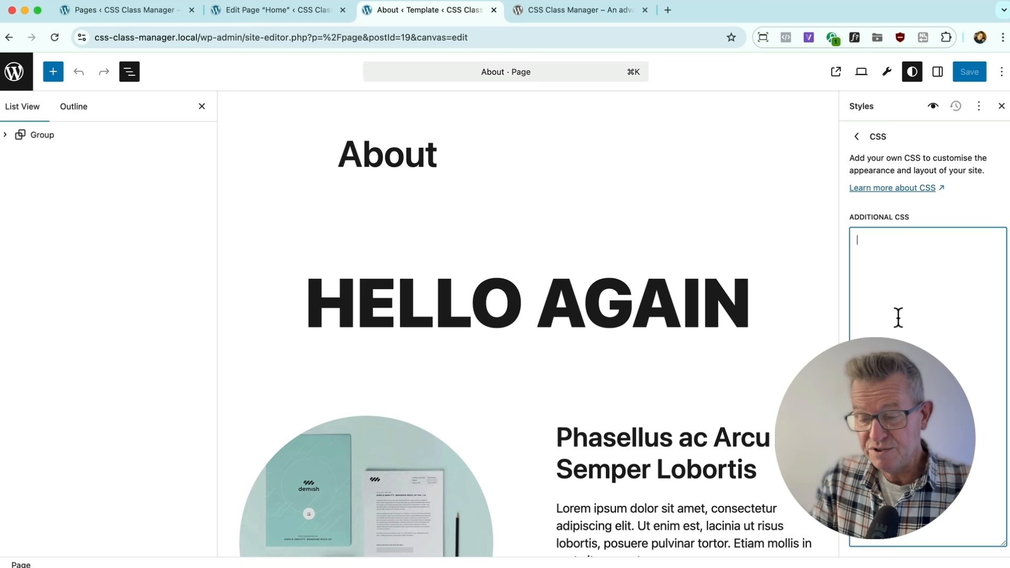
Review the custom rules at the end of style.css in Visual Studio Code and return to the Site Editor in Chrome.
{"action": "key", "text": "super+Tab"}
{"action": "key", "text": "super+Tab"}
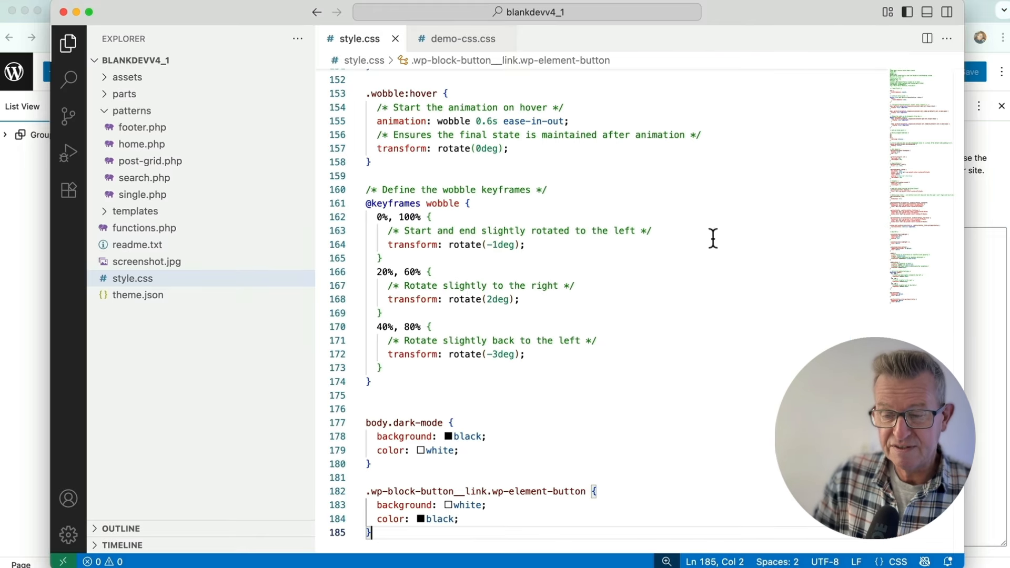
{"action": "key", "text": "super+Tab"}
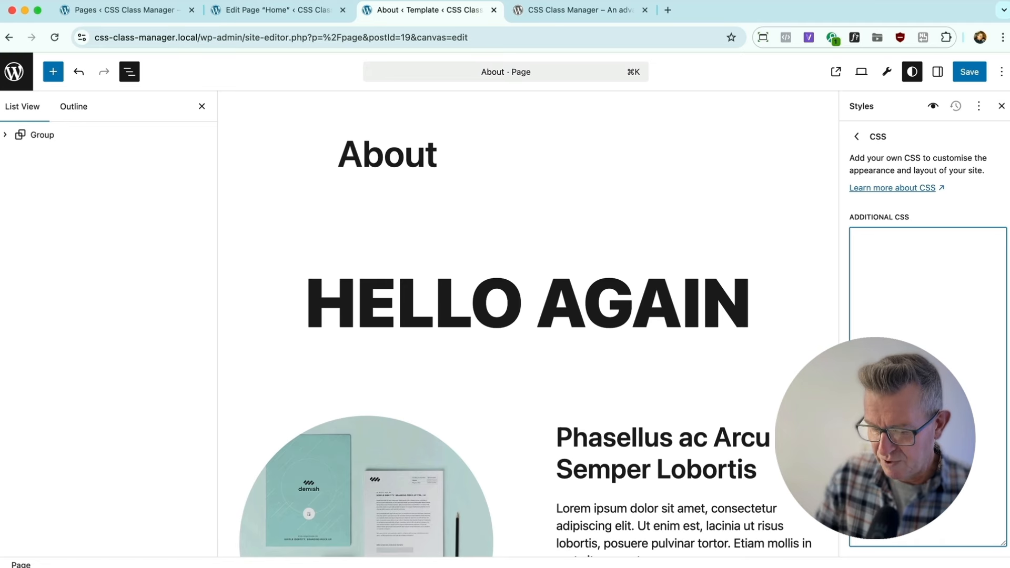
Add a .red rule with color: red to the site's Additional CSS and save the site.
{"action": "type", "text": ".red {"}
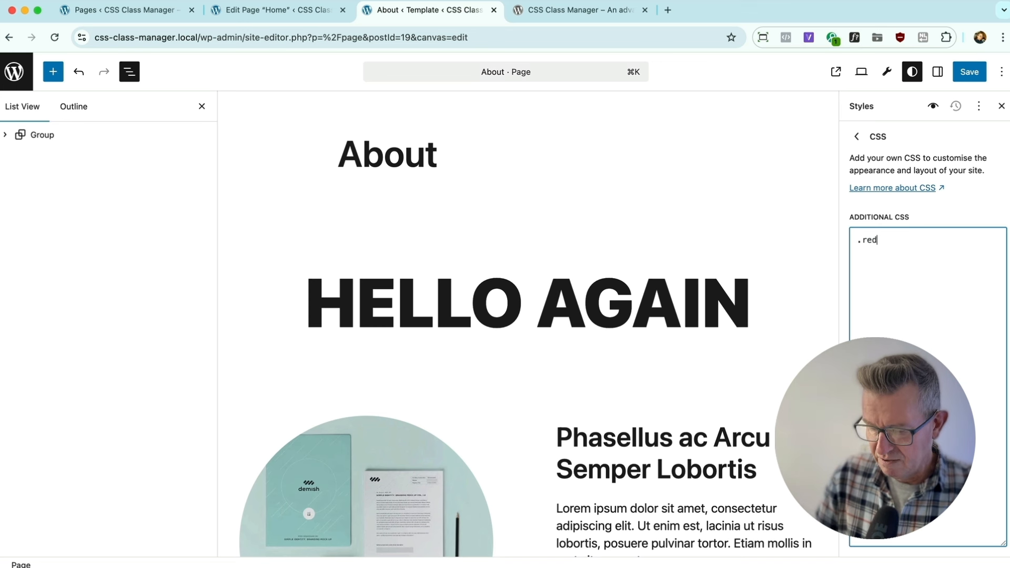
{"action": "key", "text": "Return"}
{"action": "type", "text": "co"}
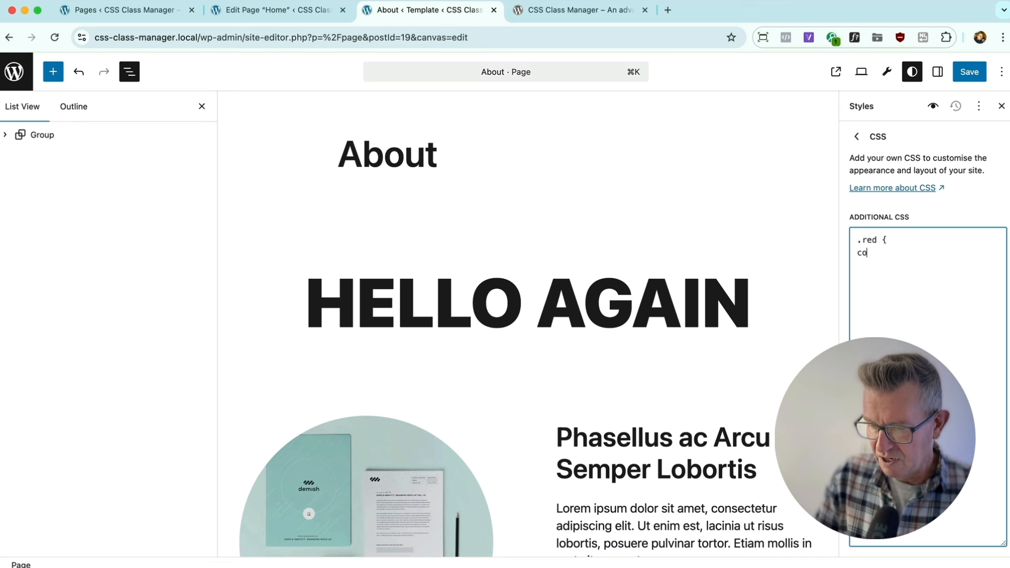
{"action": "type", "text": "lor: red;"}
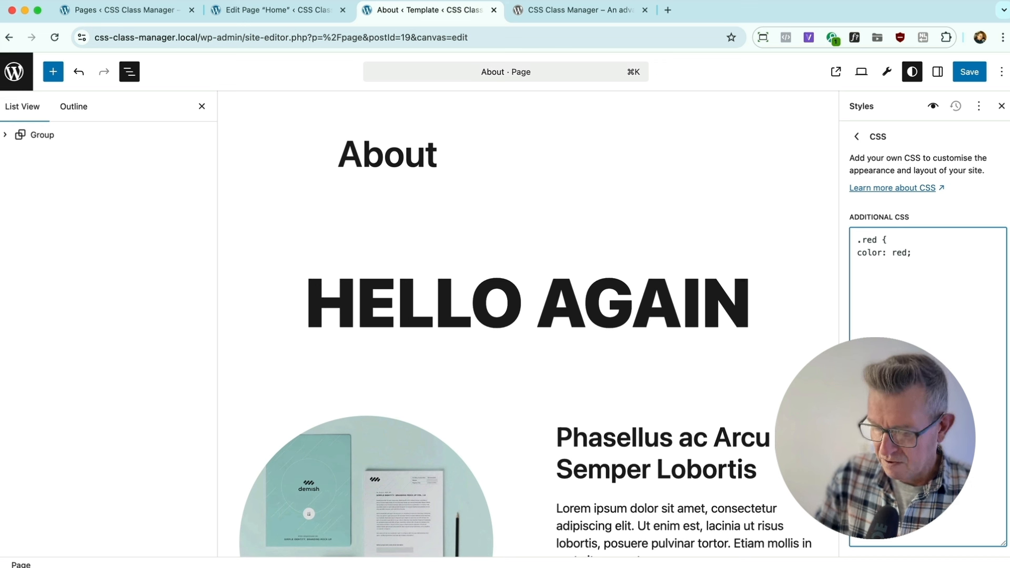
{"action": "key", "text": "Return"}
{"action": "type", "text": "}"}
{"action": "left_click", "coordinate": [970, 73]}
{"action": "left_click", "coordinate": [970, 74]}
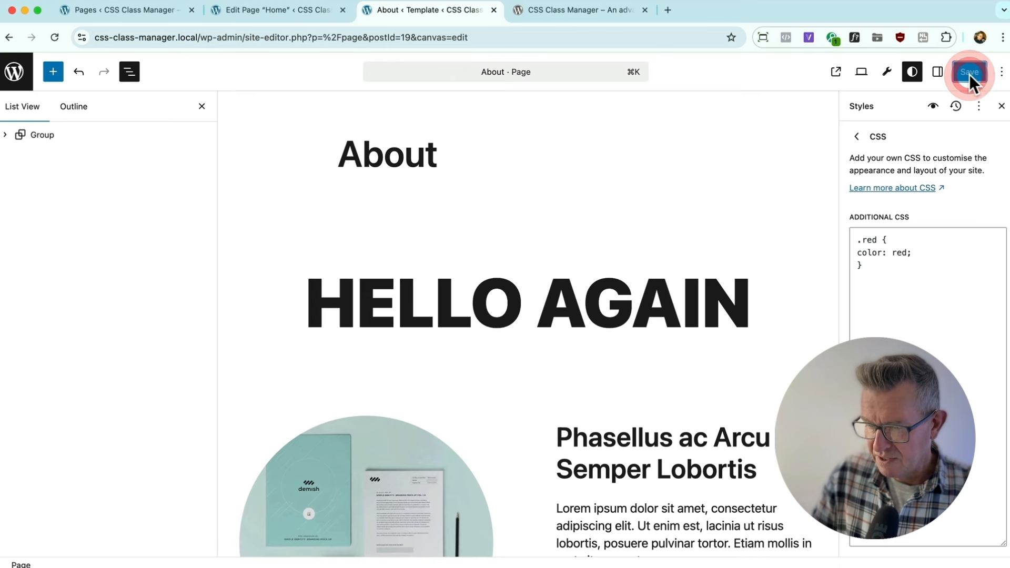
Look through the additional CSS class names offered for the HELLO AGAIN heading.
{"action": "left_click", "coordinate": [937, 73]}
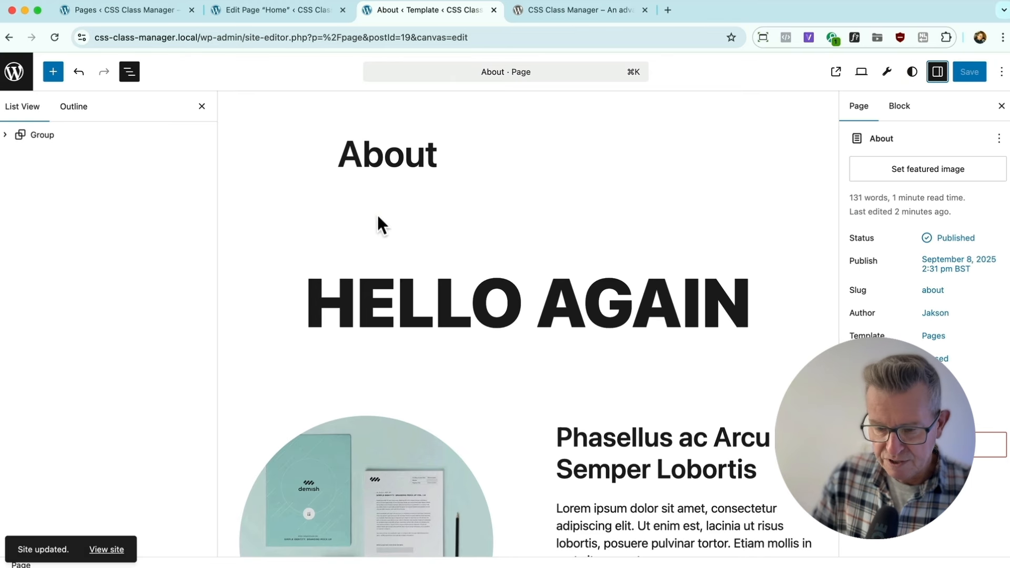
{"action": "left_click", "coordinate": [410, 299]}
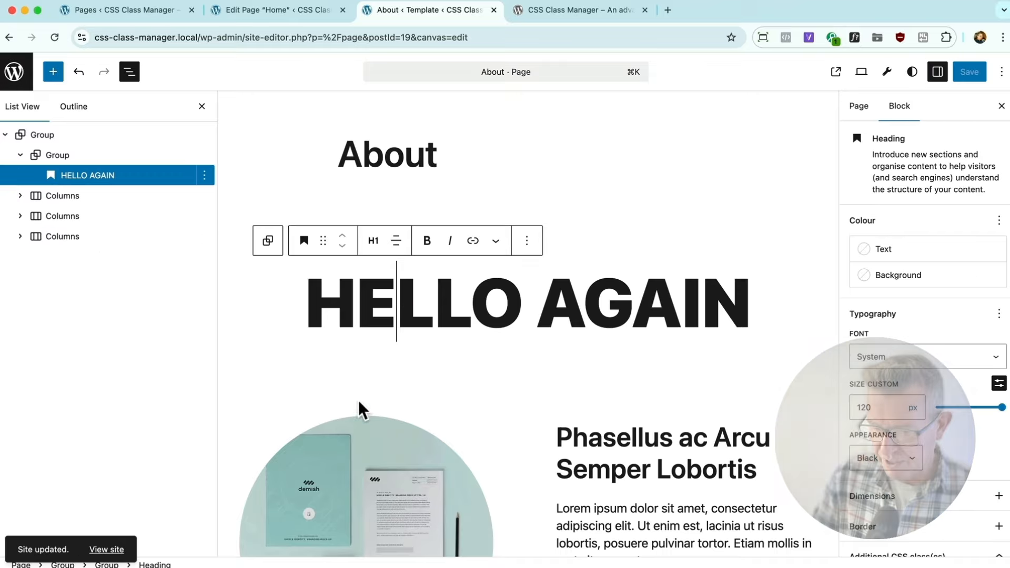
{"action": "scroll", "coordinate": [848, 353], "scroll_direction": "down", "scroll_amount": 3}
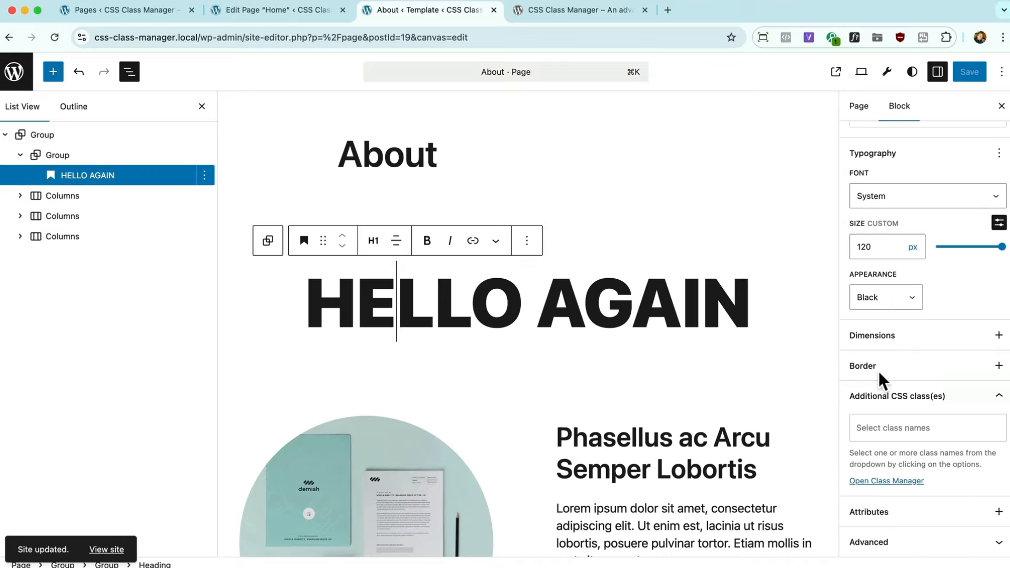
{"action": "left_click", "coordinate": [870, 425]}
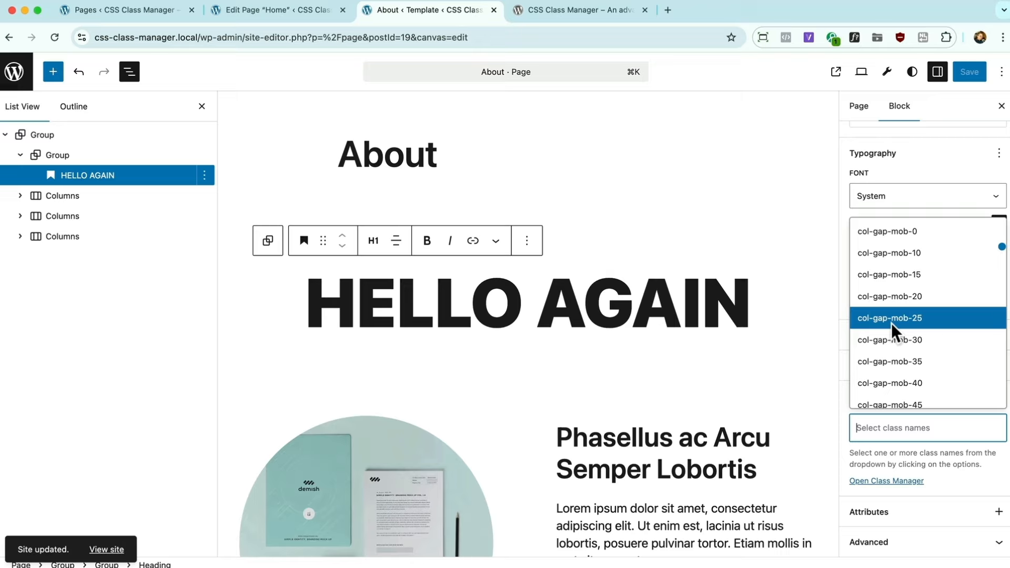
{"action": "scroll", "coordinate": [891, 325], "scroll_direction": "down", "scroll_amount": 10}
{"action": "scroll", "coordinate": [891, 323], "scroll_direction": "down", "scroll_amount": 10}
{"action": "left_click", "coordinate": [759, 139]}
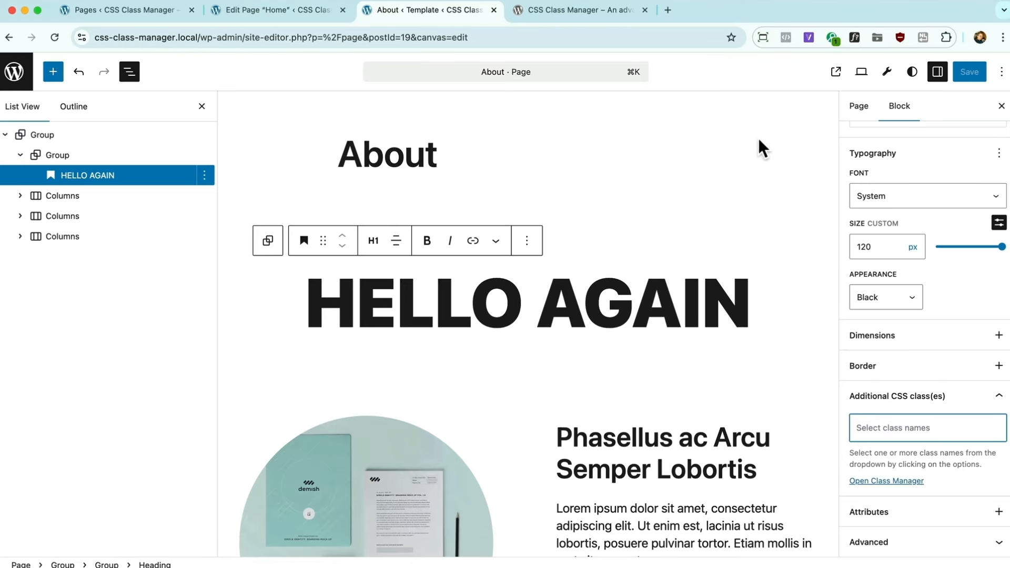
Recheck the site's Additional CSS and reload the About page in the Site Editor.
{"action": "left_click", "coordinate": [907, 72]}
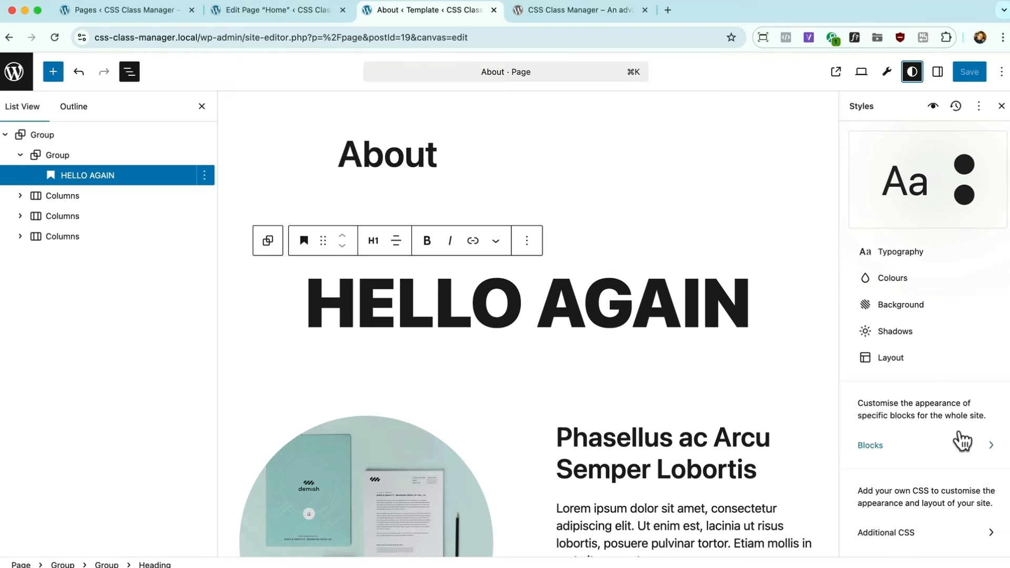
{"action": "left_click", "coordinate": [896, 546]}
{"action": "left_click", "coordinate": [913, 72]}
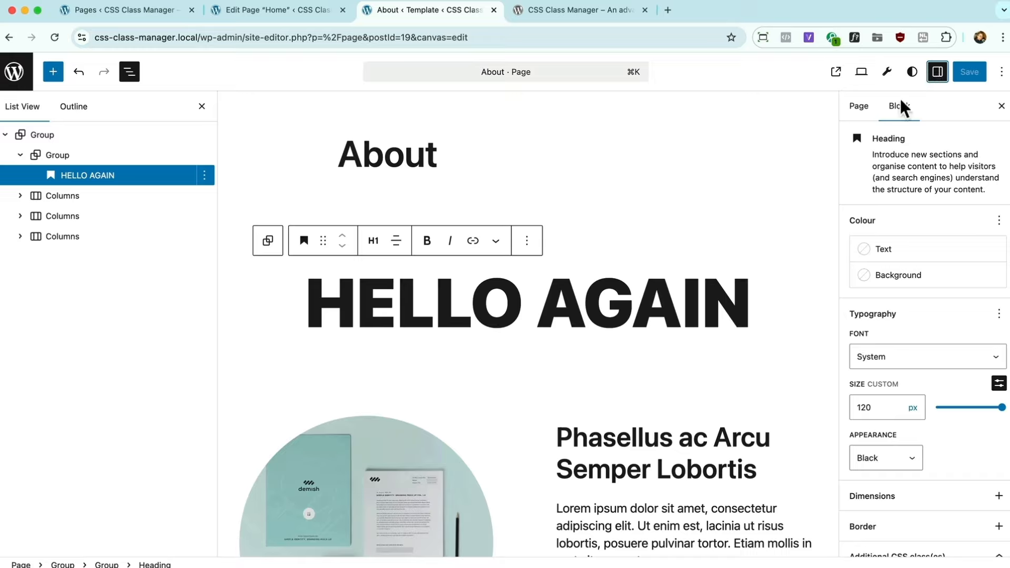
{"action": "key", "text": "Escape"}
{"action": "key", "text": "super+r"}
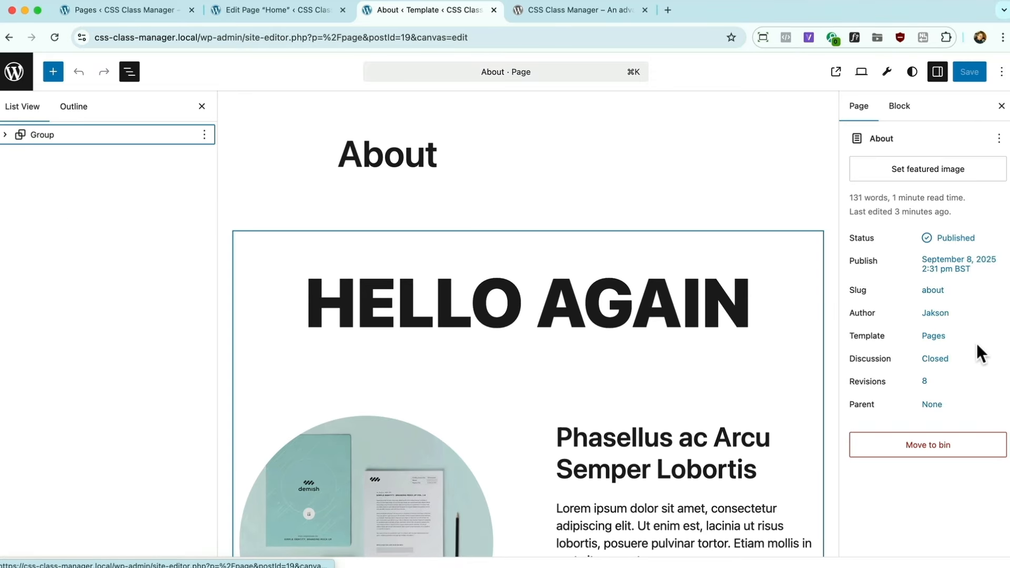
Apply the red class to the HELLO AGAIN heading through its additional CSS classes.
{"action": "left_click", "coordinate": [900, 107]}
{"action": "left_click", "coordinate": [684, 289]}
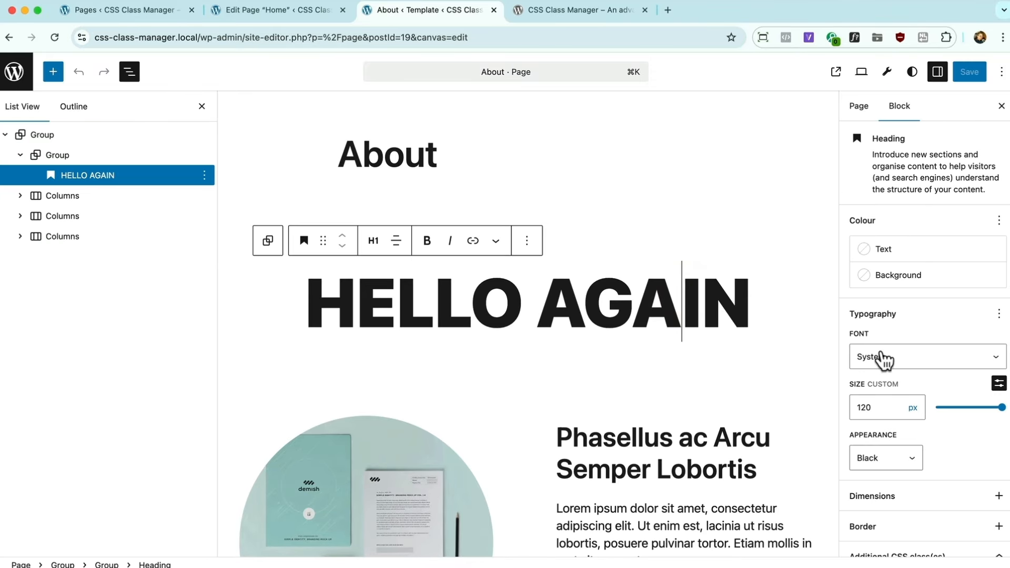
{"action": "scroll", "coordinate": [882, 356], "scroll_direction": "down", "scroll_amount": 3}
{"action": "left_click", "coordinate": [888, 456]}
{"action": "type", "text": "red"}
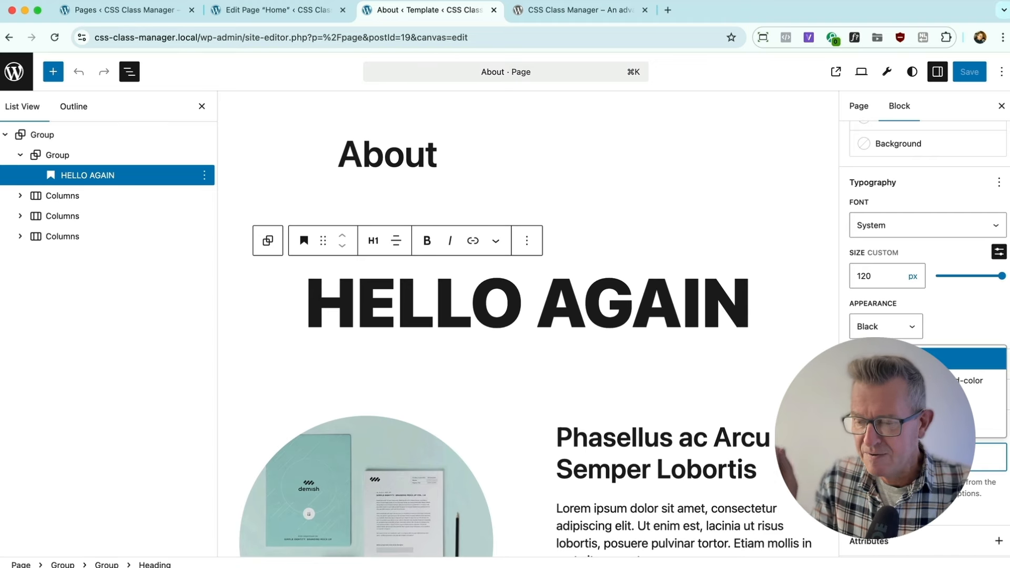
{"action": "left_click", "coordinate": [898, 358]}
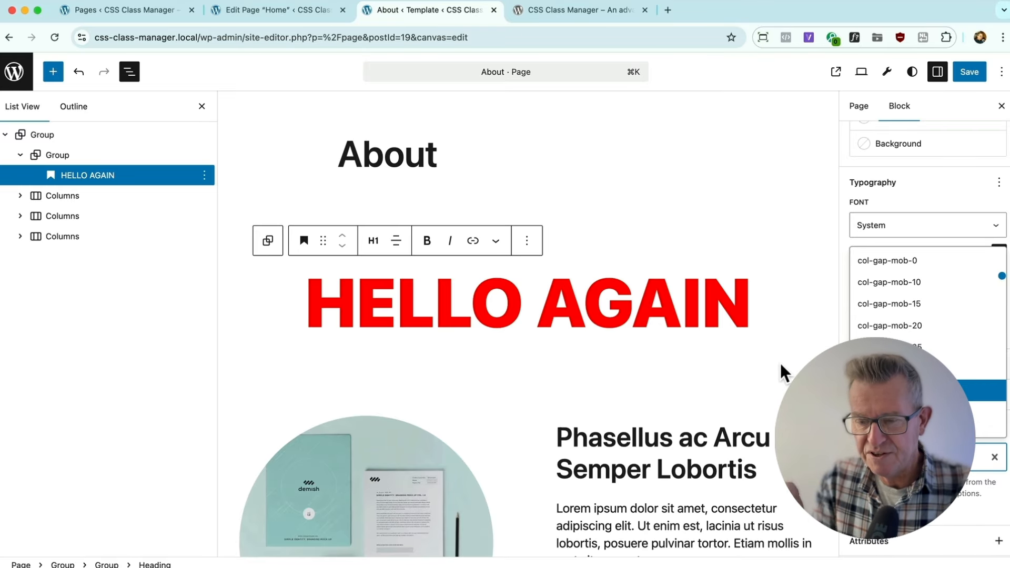
Switch to Visual Studio Code and look through css-framework.css and the rules at the end of style.css.
{"action": "key", "text": "super+Tab"}
{"action": "left_click", "coordinate": [412, 284]}
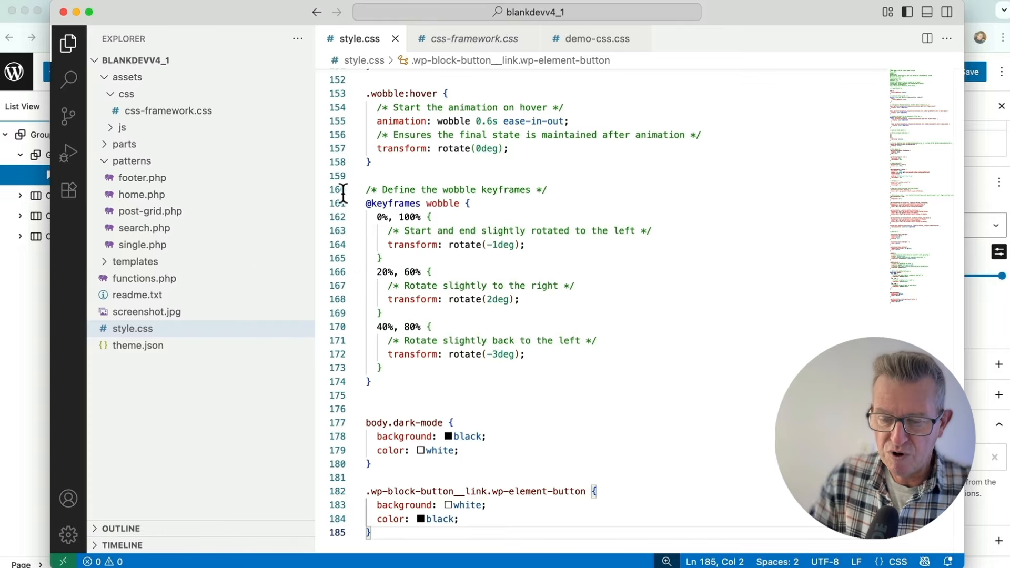
{"action": "left_click", "coordinate": [152, 111]}
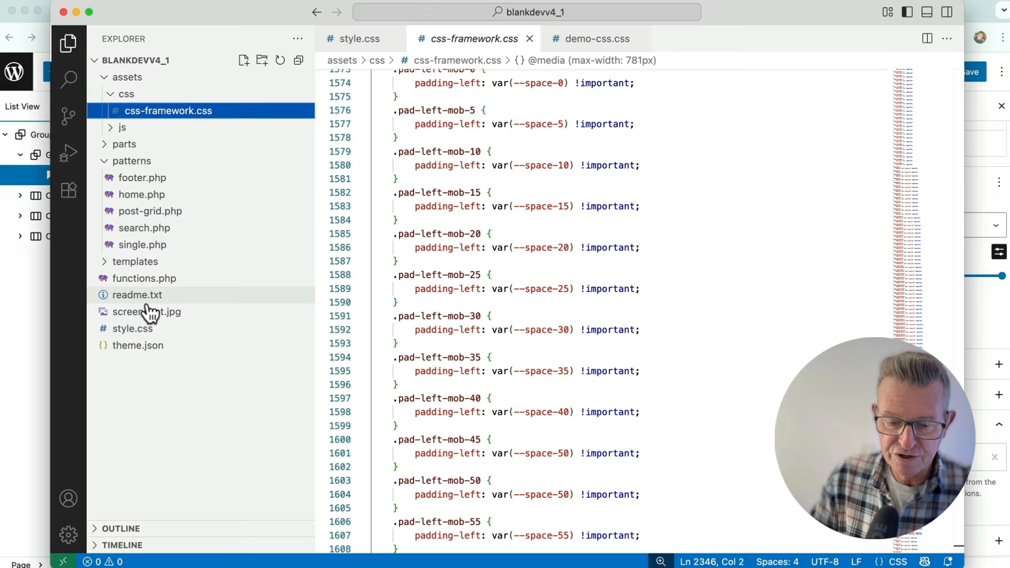
{"action": "left_click", "coordinate": [141, 329]}
{"action": "scroll", "coordinate": [409, 281], "scroll_direction": "down", "scroll_amount": 6}
{"action": "scroll", "coordinate": [412, 284], "scroll_direction": "up", "scroll_amount": 1}
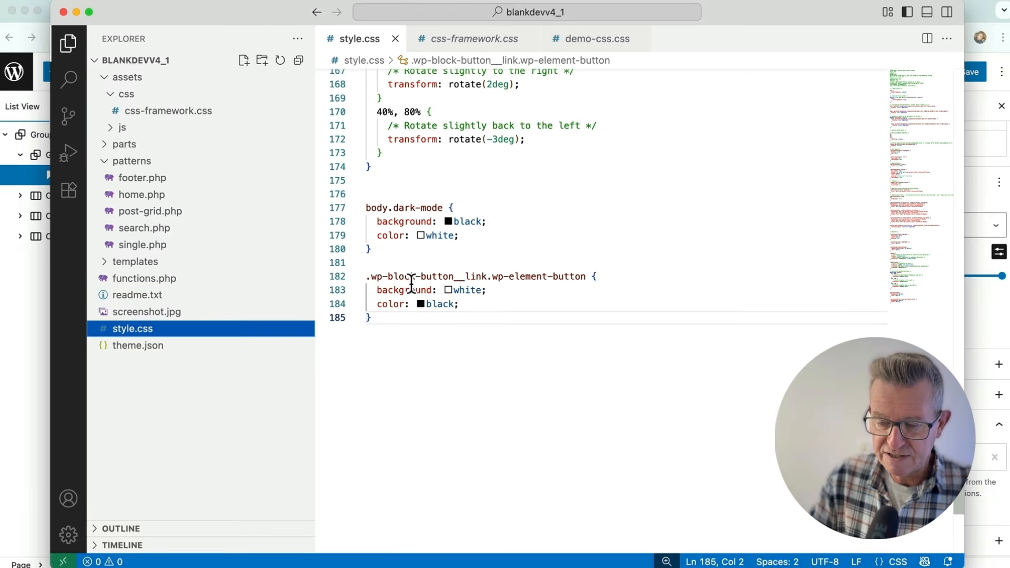
Return to the Site Editor in Chrome and view the .red rule in the site's Additional CSS.
{"action": "key", "text": "super+Tab"}
{"action": "key", "text": "super+Tab"}
{"action": "key", "text": "super+Tab"}
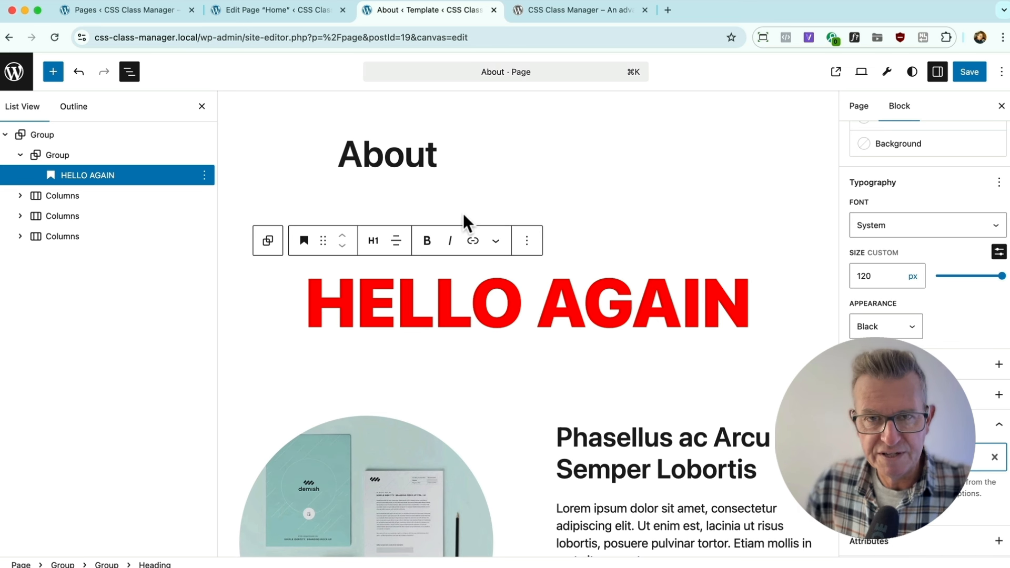
{"action": "left_click", "coordinate": [888, 73]}
{"action": "left_click", "coordinate": [913, 72]}
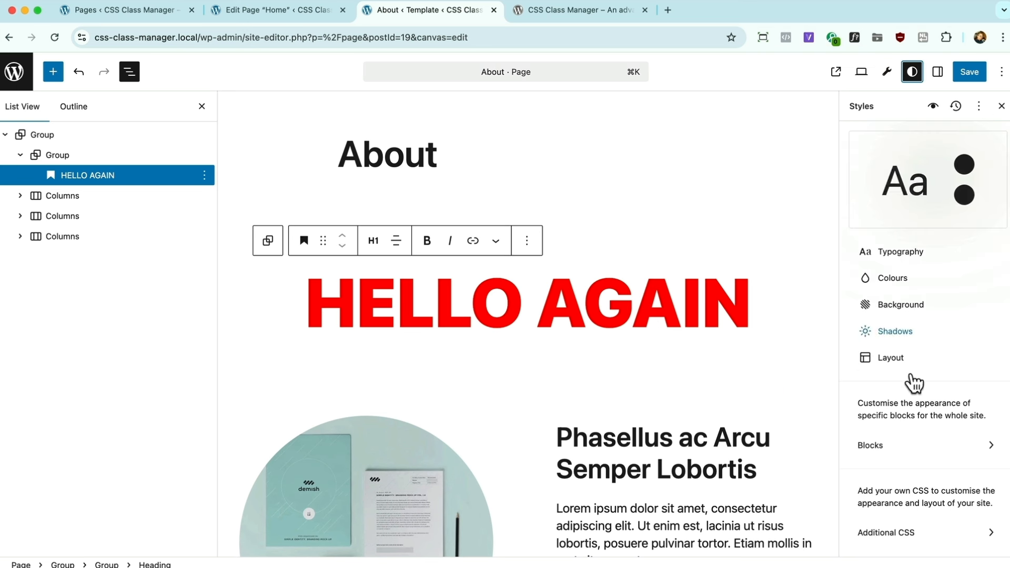
{"action": "left_click", "coordinate": [897, 531]}
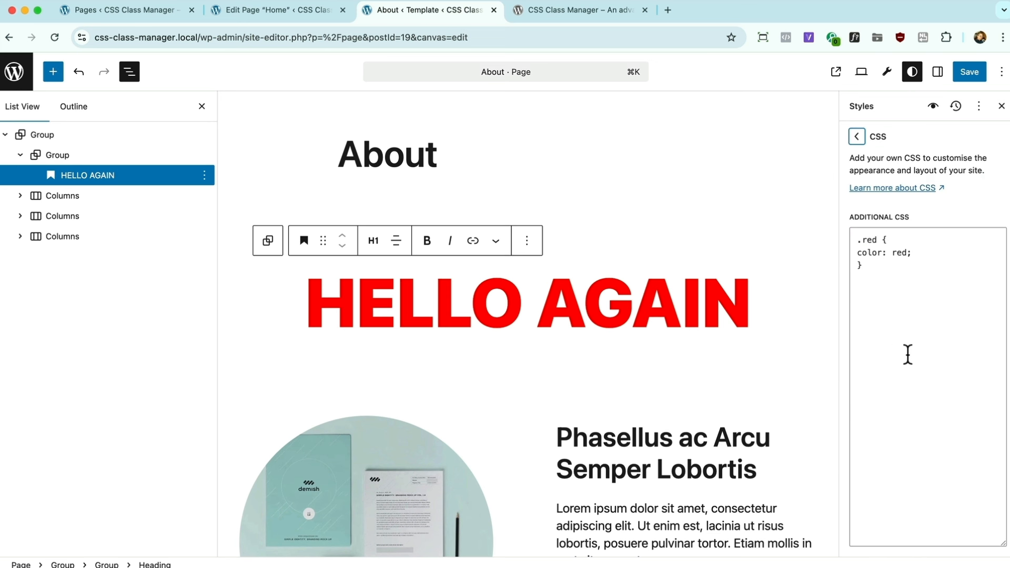